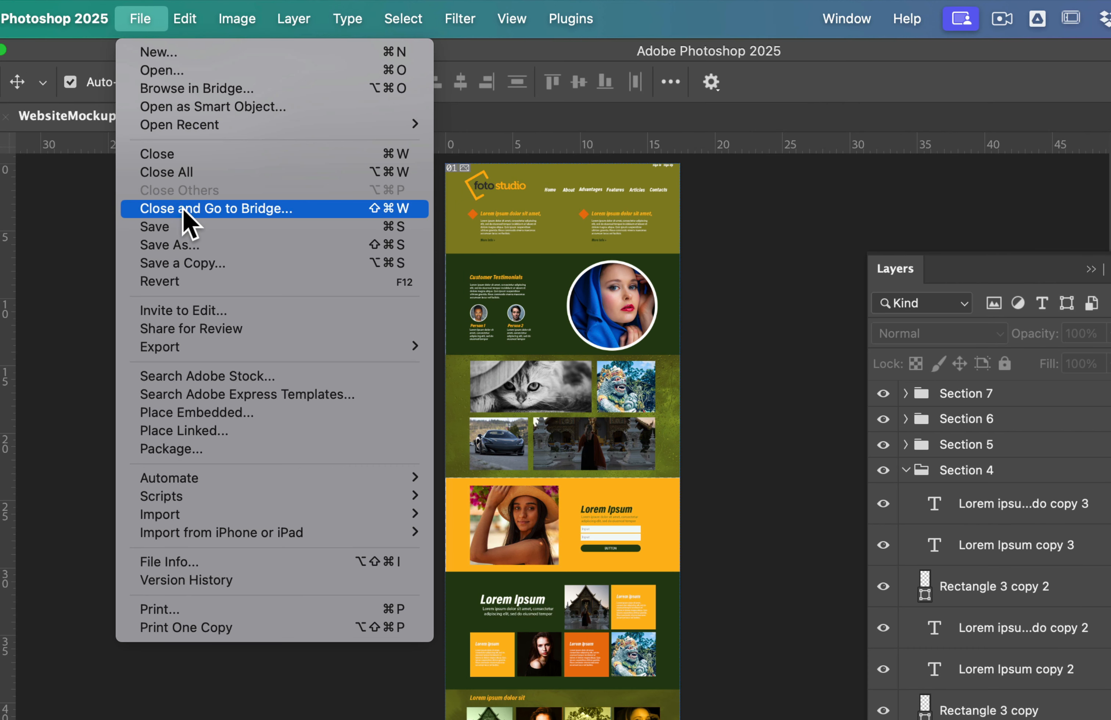
Step: Save the document and create a 1251 × 4275 px artboard named Desktop Website around the existing layout
{"action": "left_click", "coordinate": [199, 228]}
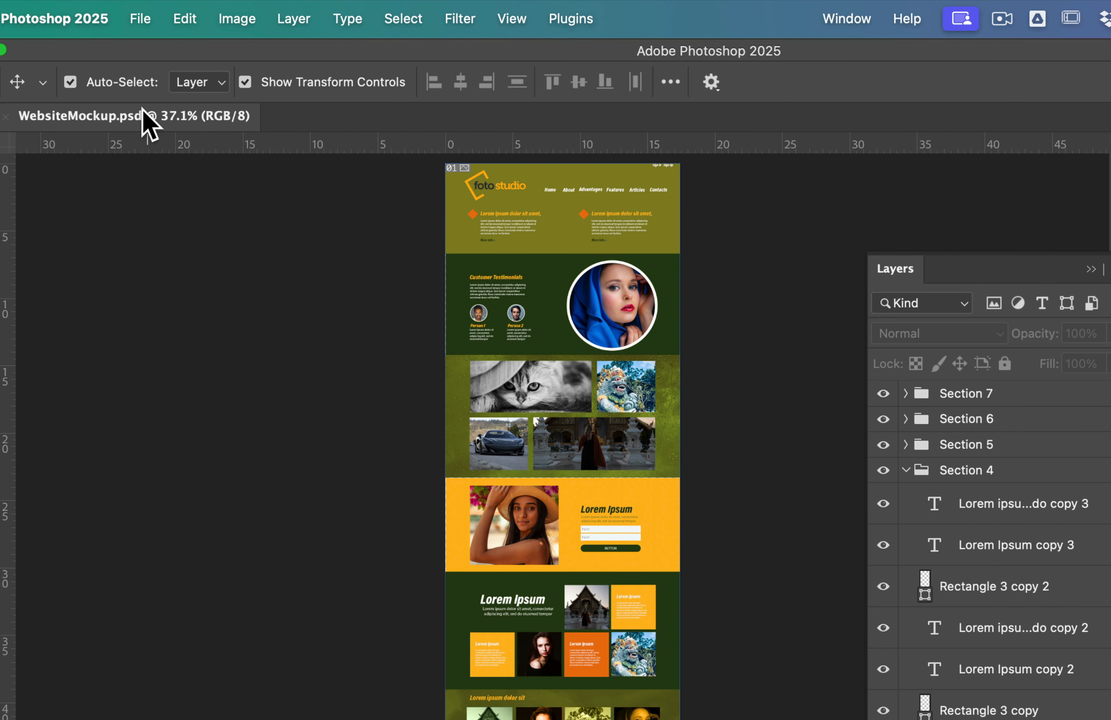
{"action": "left_click", "coordinate": [292, 20]}
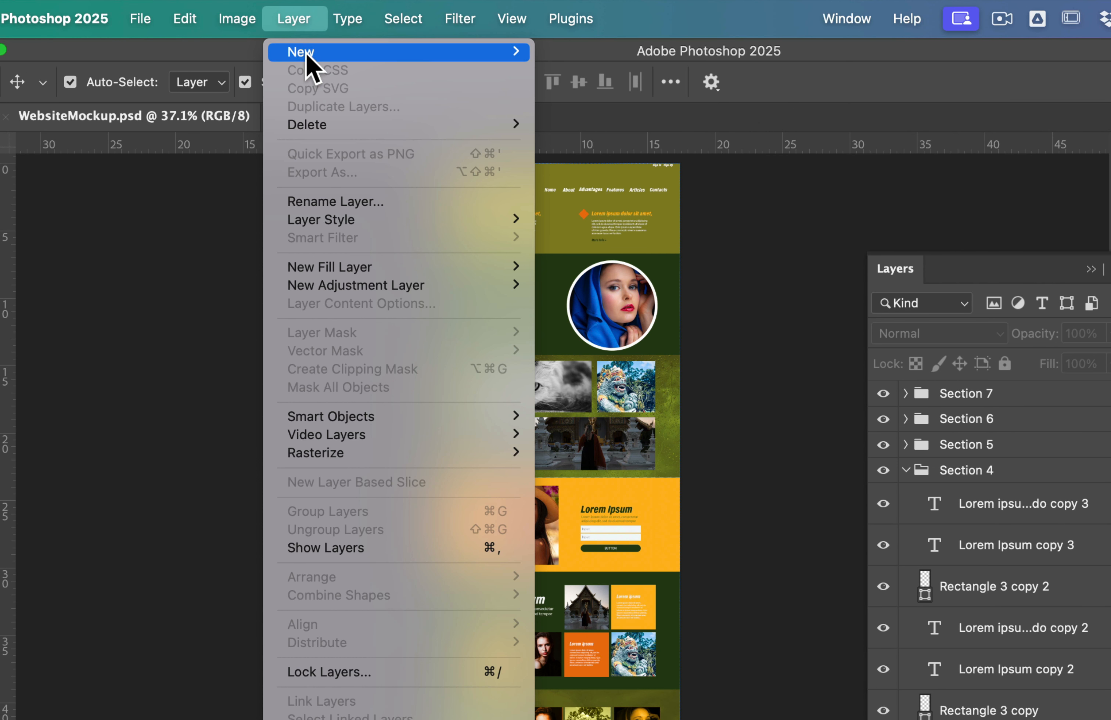
{"action": "mouse_move", "coordinate": [303, 53]}
{"action": "left_click", "coordinate": [607, 132]}
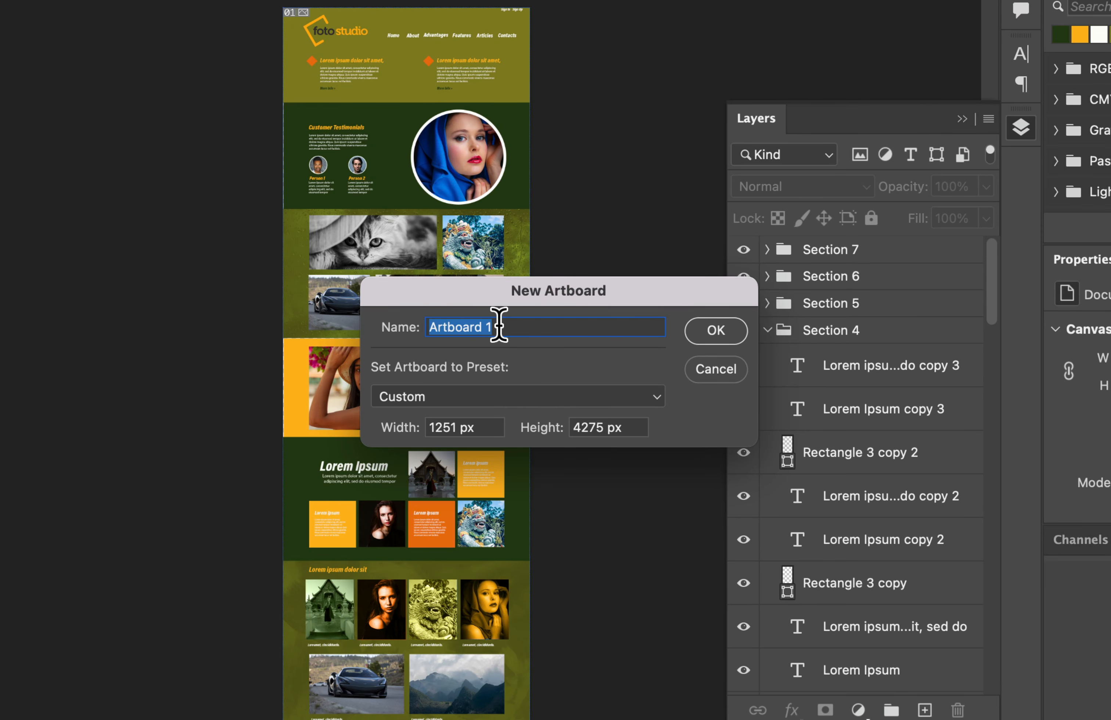
{"action": "type", "text": "Des"}
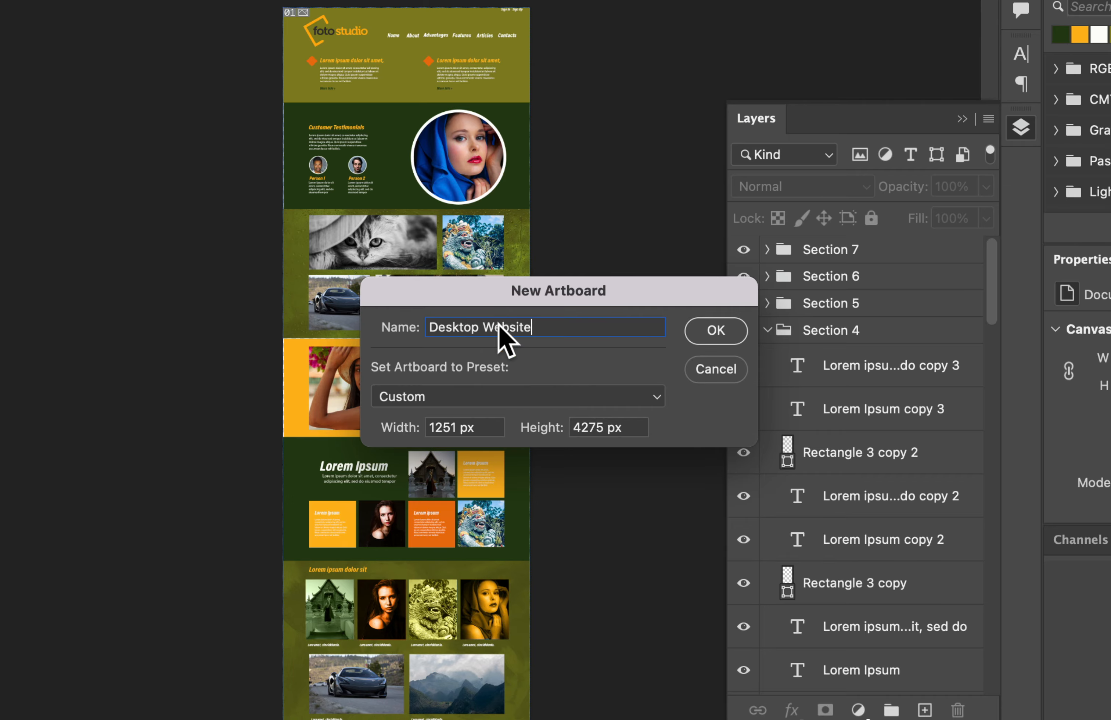
{"action": "type", "text": "ktop Website"}
{"action": "key", "text": "Return"}
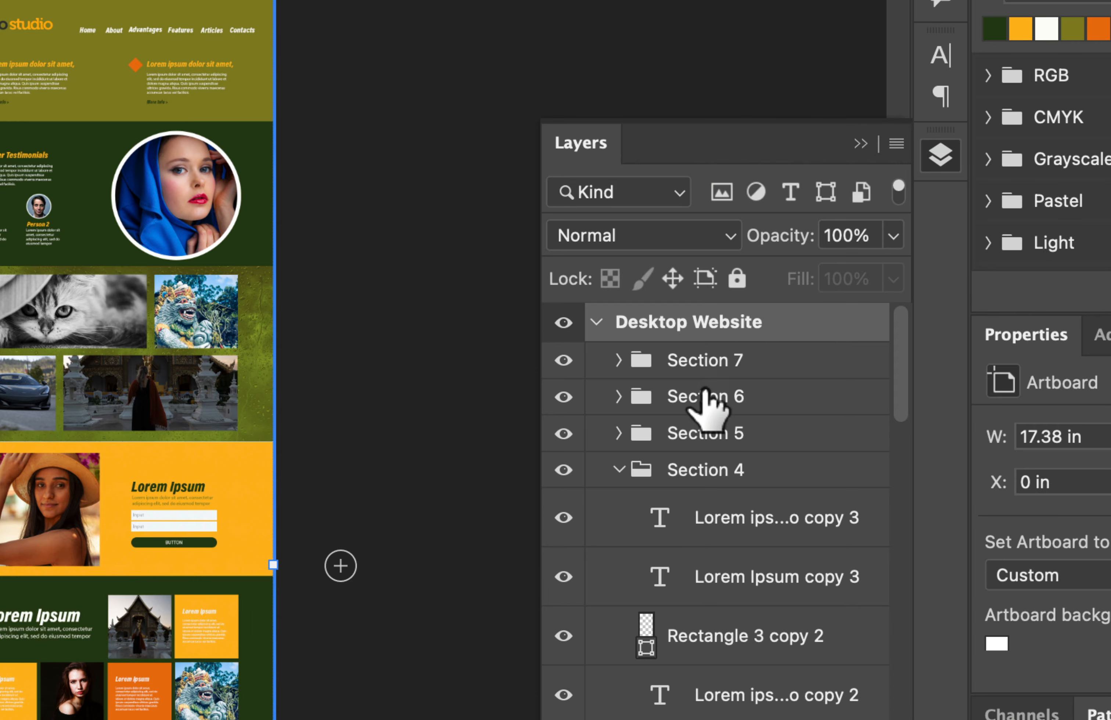
Step: Collapse the Section 4 and second section body copy groups inside the Desktop Website artboard
{"action": "left_click", "coordinate": [619, 470]}
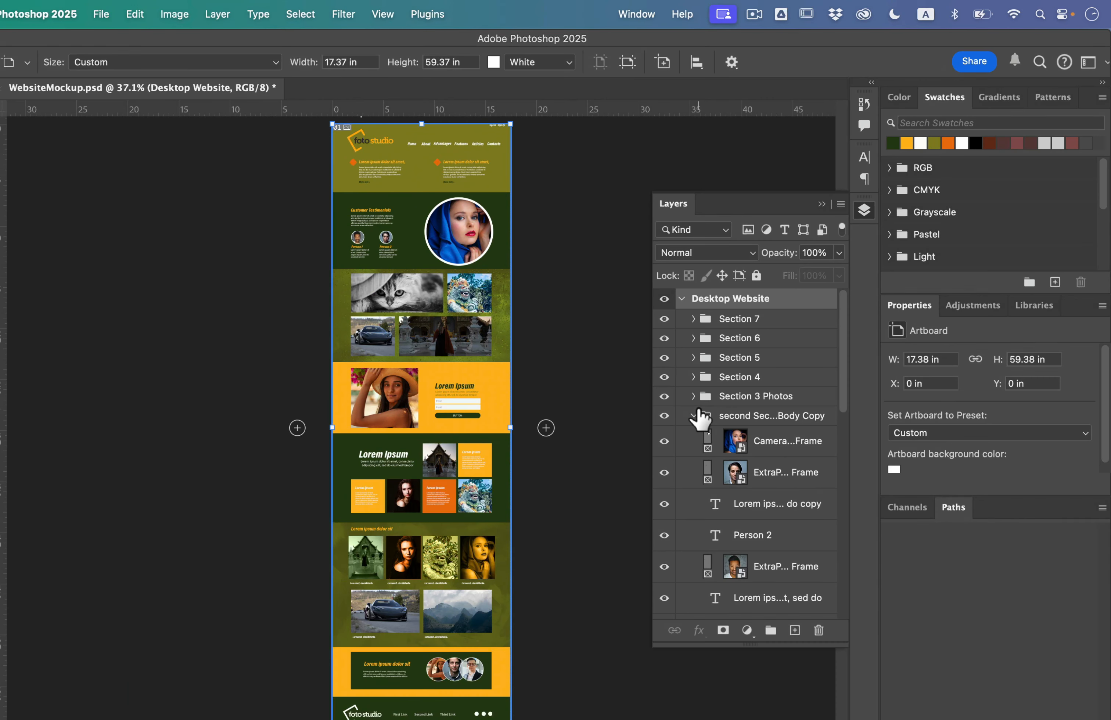
{"action": "left_click", "coordinate": [693, 416]}
{"action": "scroll", "coordinate": [737, 552], "scroll_direction": "down", "scroll_amount": 6}
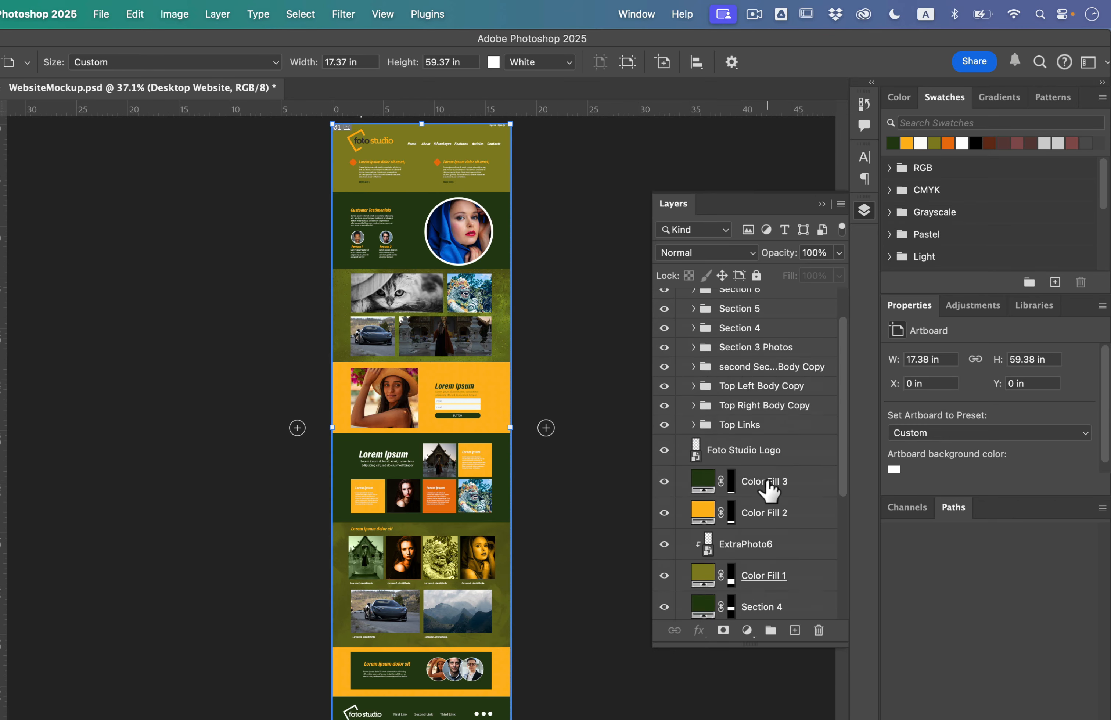
{"action": "scroll", "coordinate": [770, 489], "scroll_direction": "up", "scroll_amount": 6}
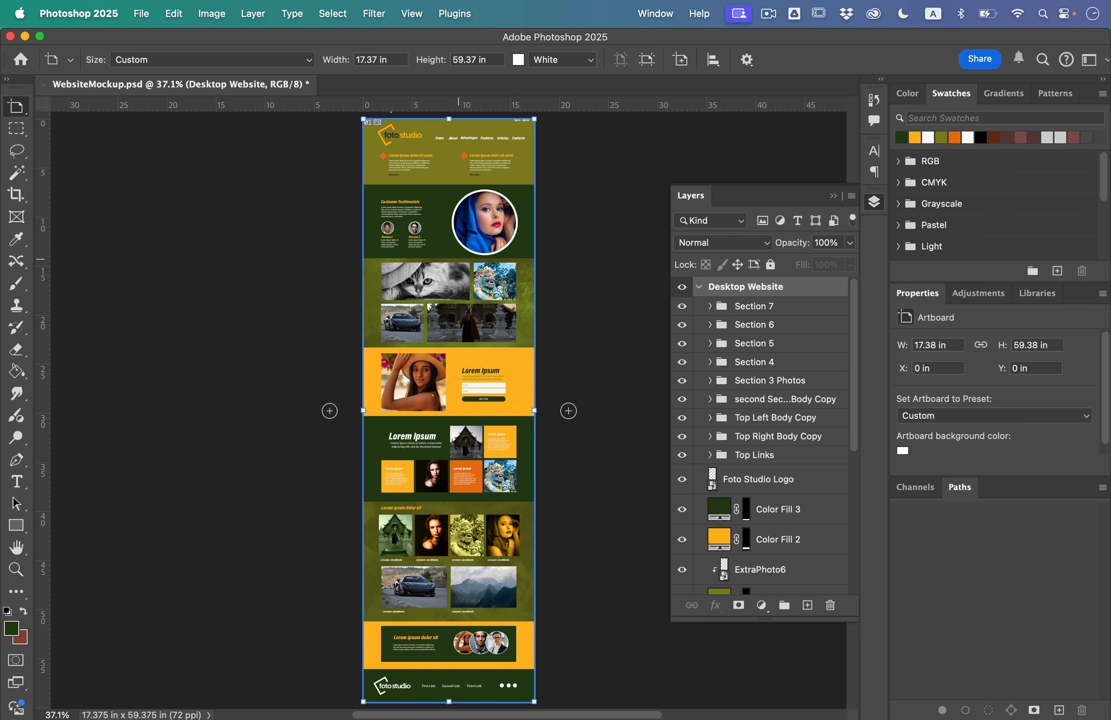
Step: Duplicate the Desktop Website artboard with its contents beside the original and apply the iPhone 8/7/6 preset to the copy
{"action": "scroll", "coordinate": [459, 266], "scroll_direction": "right", "scroll_amount": 5}
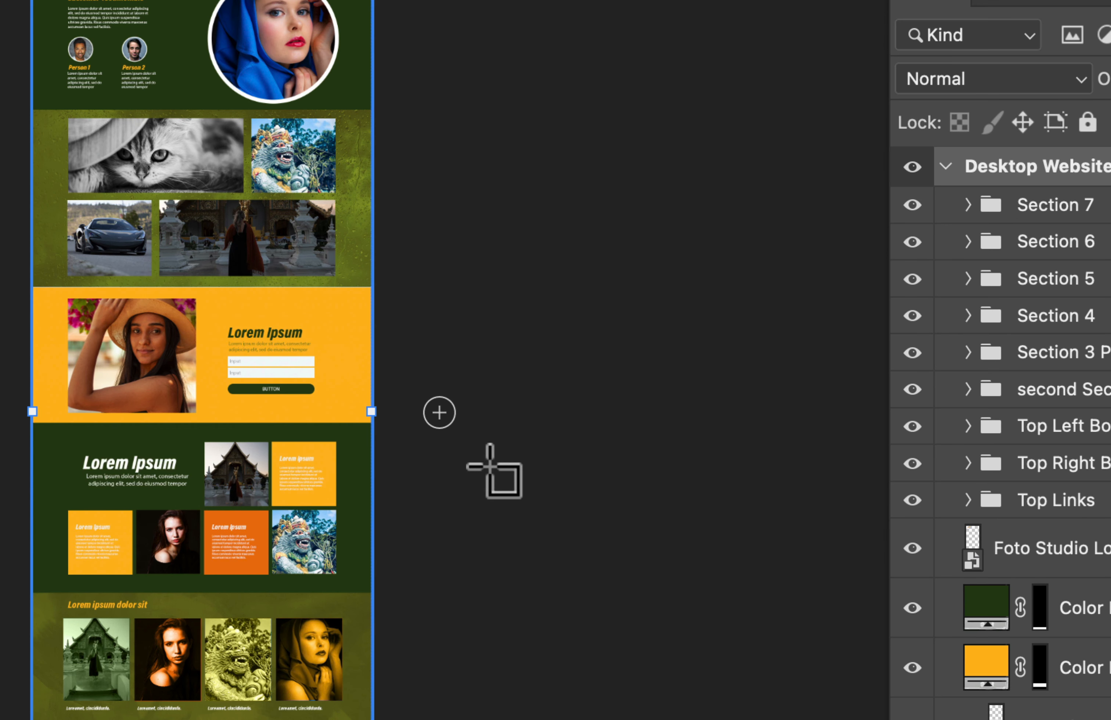
{"action": "left_click", "coordinate": [439, 413]}
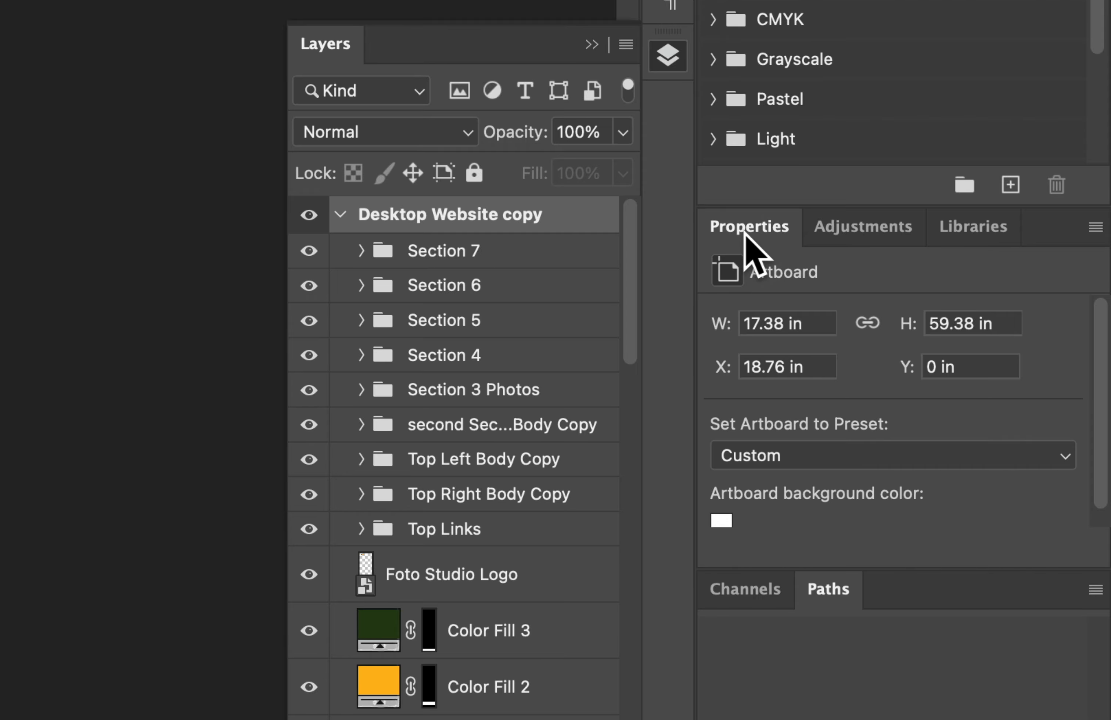
{"action": "left_click", "coordinate": [810, 454]}
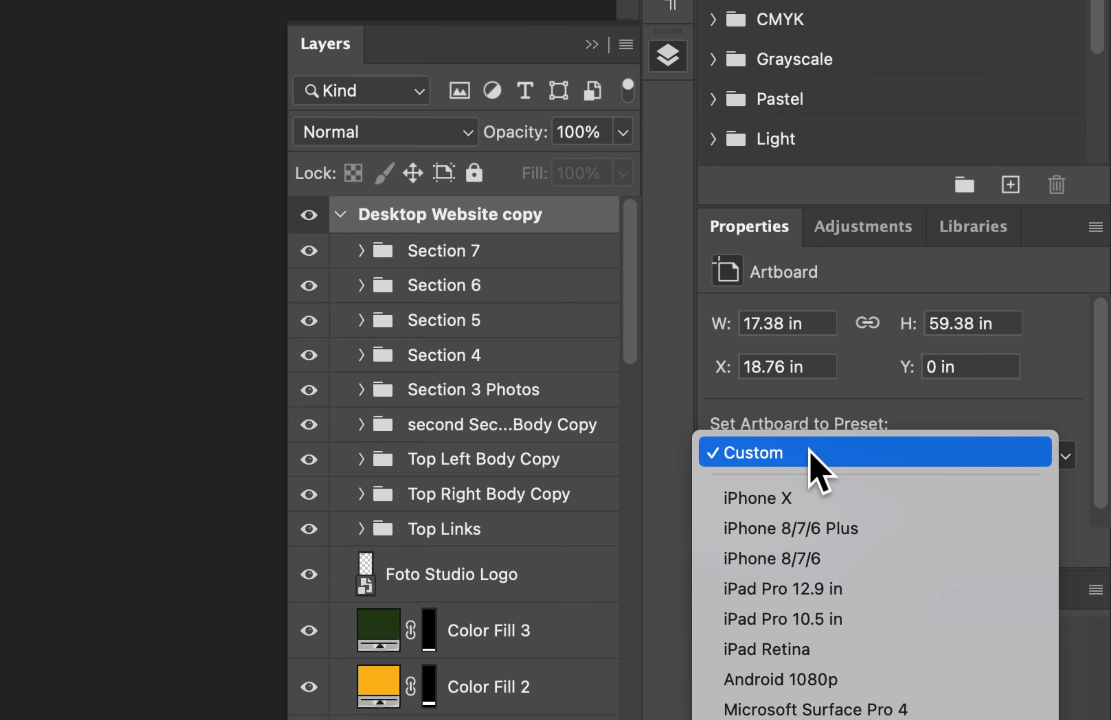
{"action": "left_click", "coordinate": [842, 558]}
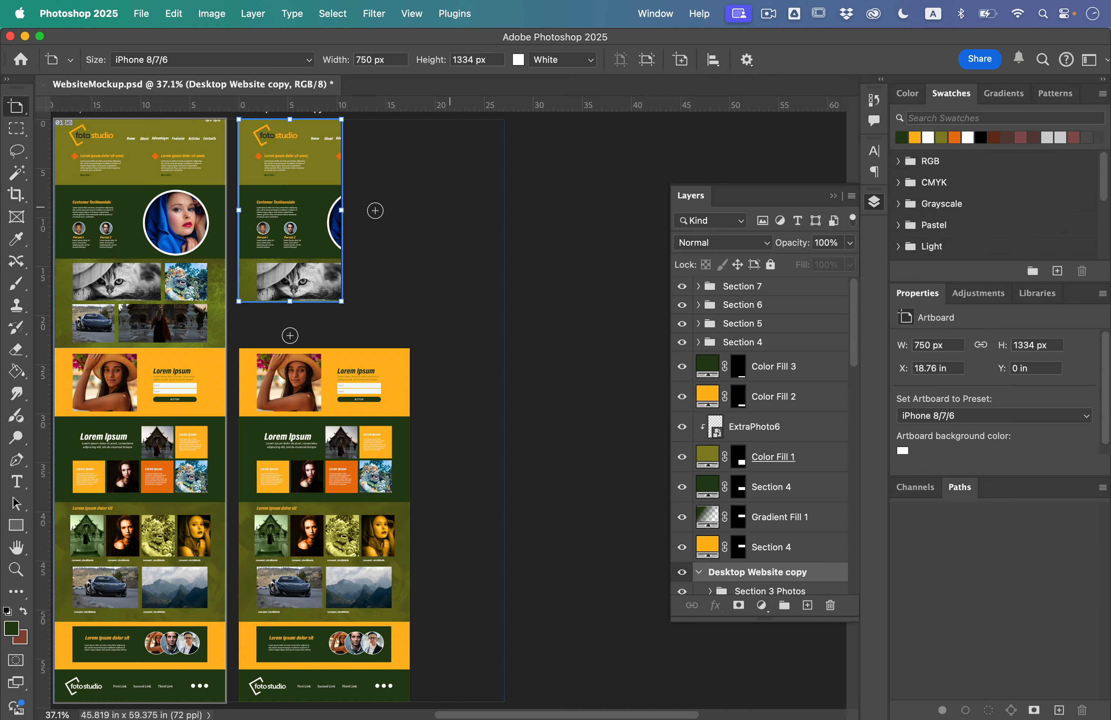
Step: Extend the duplicated artboard downward to a height of about 82.5 in, past the footer section
{"action": "scroll", "coordinate": [224, 198], "scroll_direction": "left", "scroll_amount": 5}
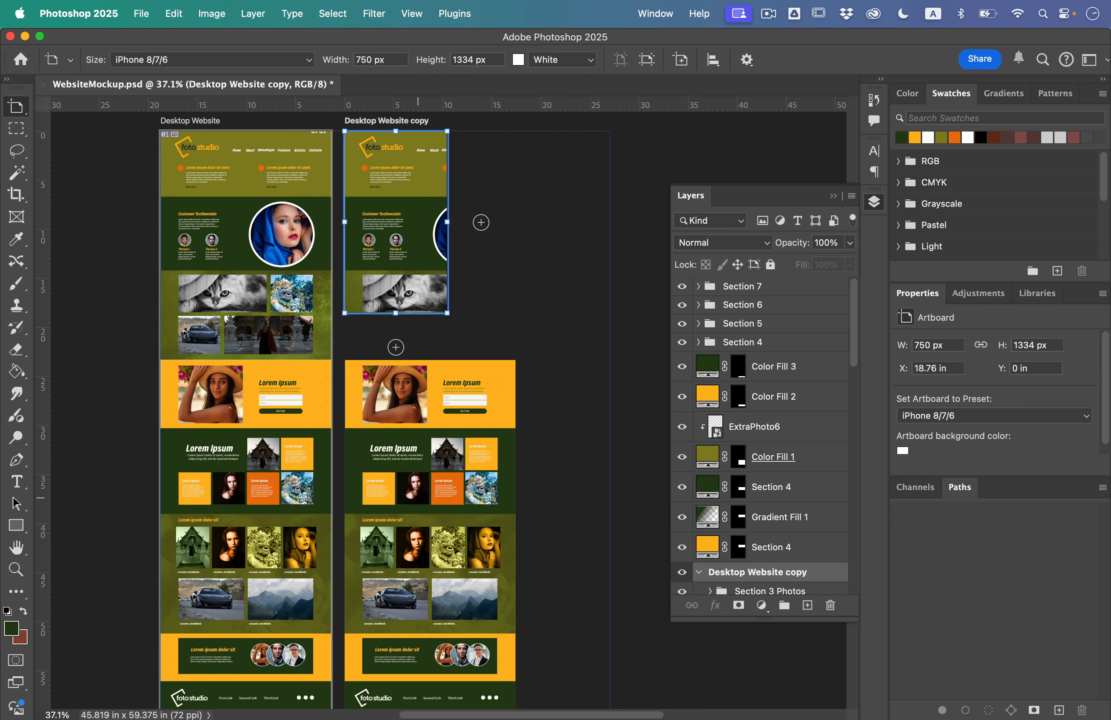
{"action": "scroll", "coordinate": [363, 390], "scroll_direction": "down", "scroll_amount": 3}
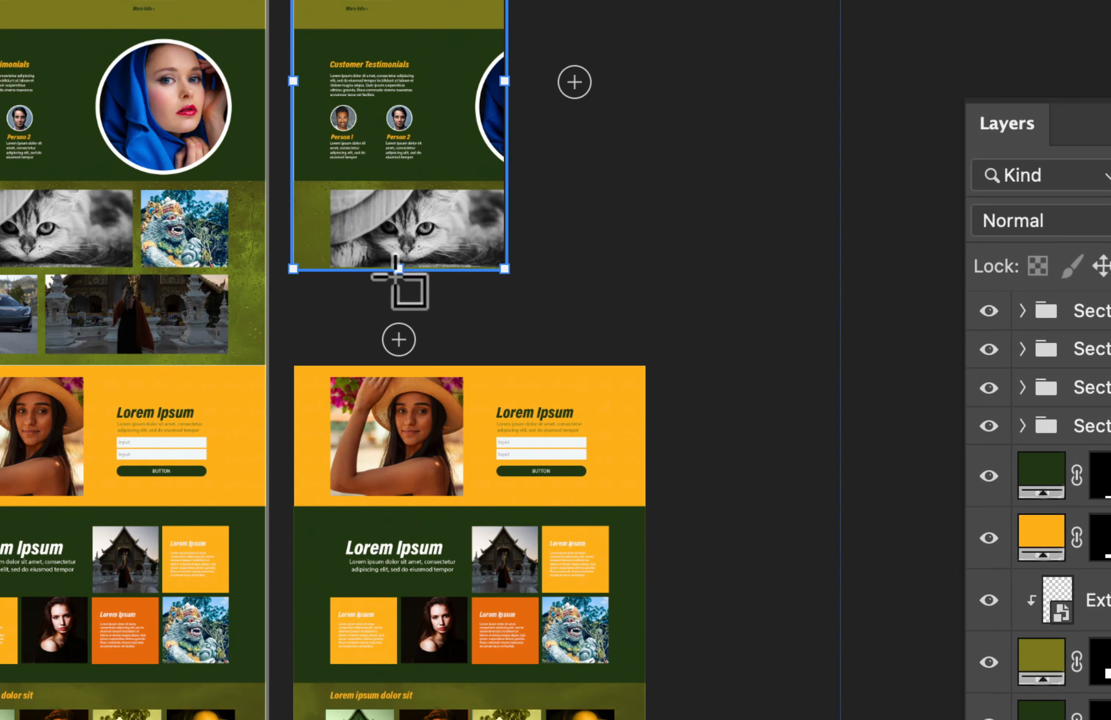
{"action": "left_click_drag", "start_coordinate": [396, 266], "coordinate": [415, 629]}
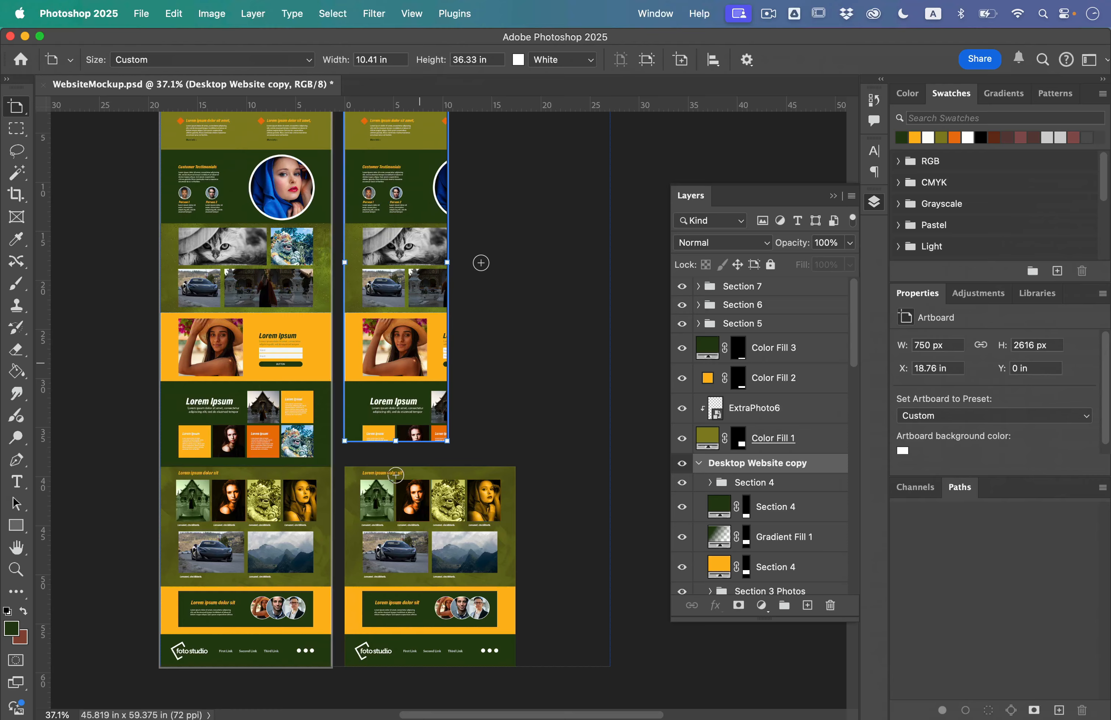
{"action": "scroll", "coordinate": [448, 468], "scroll_direction": "down", "scroll_amount": 5}
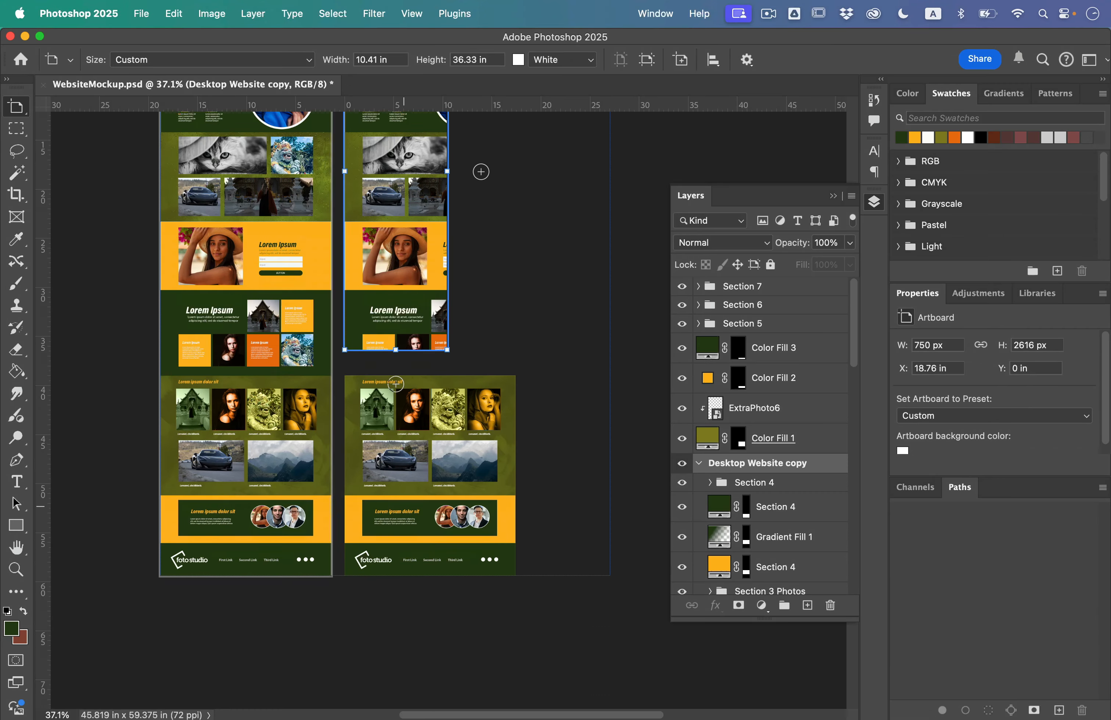
{"action": "left_click_drag", "start_coordinate": [396, 242], "coordinate": [396, 695]}
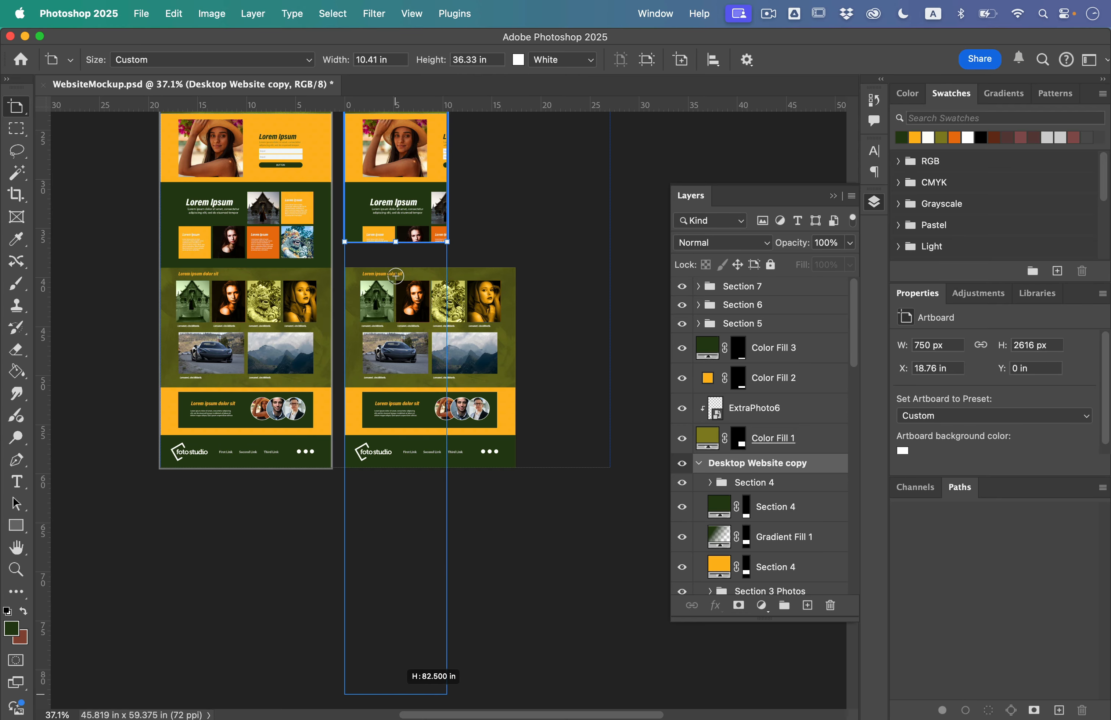
{"action": "left_click_drag", "start_coordinate": [396, 276], "coordinate": [396, 276]}
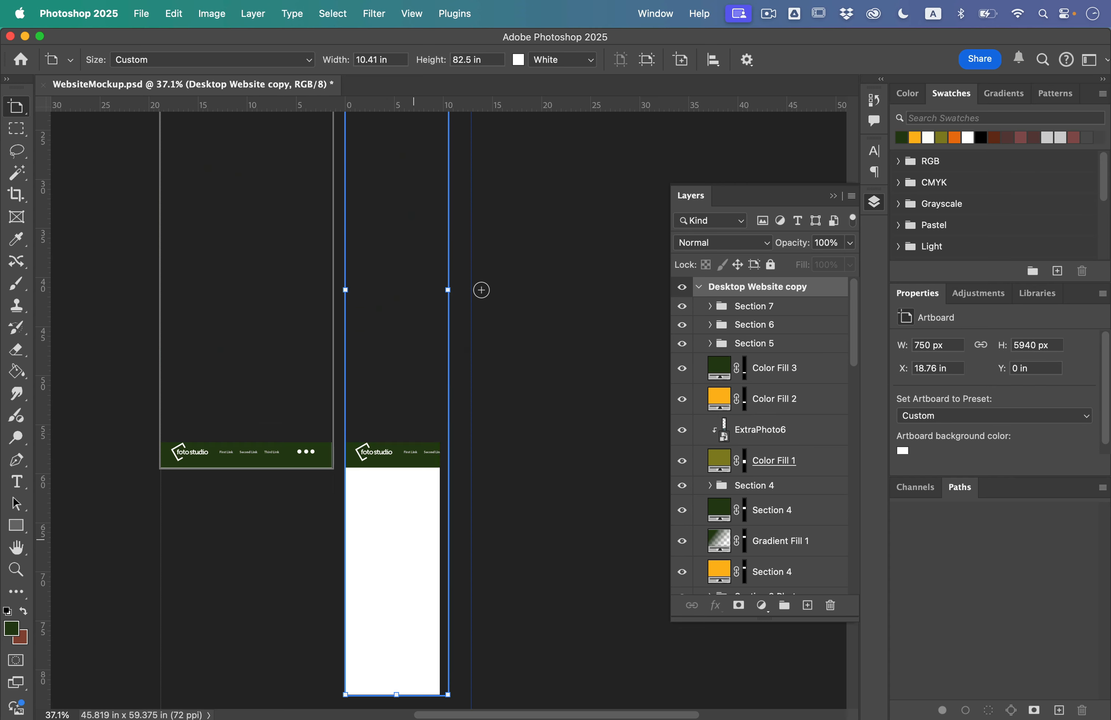
{"action": "scroll", "coordinate": [423, 444], "scroll_direction": "up", "scroll_amount": 10}
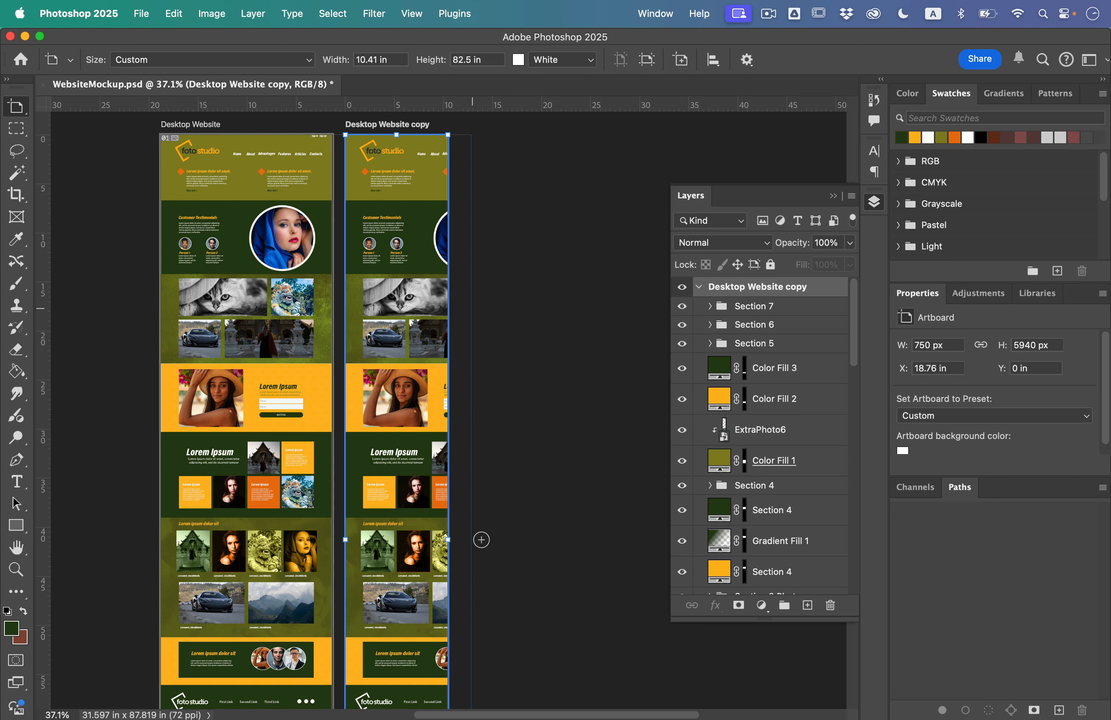
Step: Switch to the Move tool and select the duplicated artboard
{"action": "key", "text": "v"}
{"action": "left_click", "coordinate": [474, 315]}
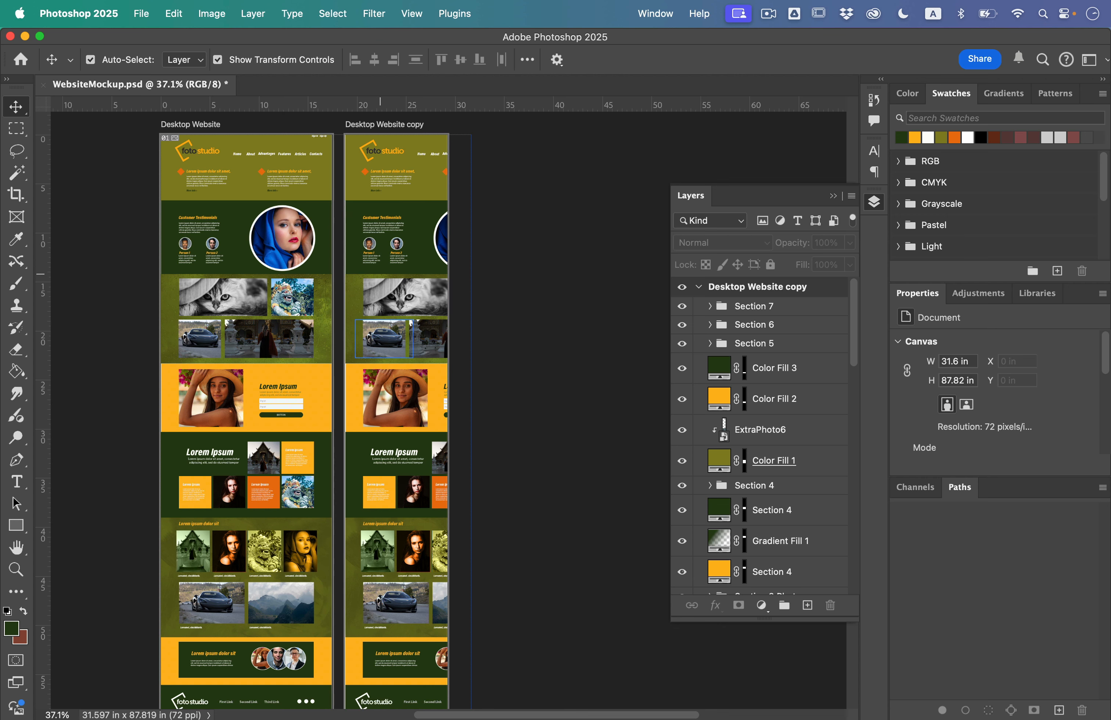
{"action": "scroll", "coordinate": [400, 327], "scroll_direction": "down", "scroll_amount": 10}
{"action": "left_click", "coordinate": [400, 367]}
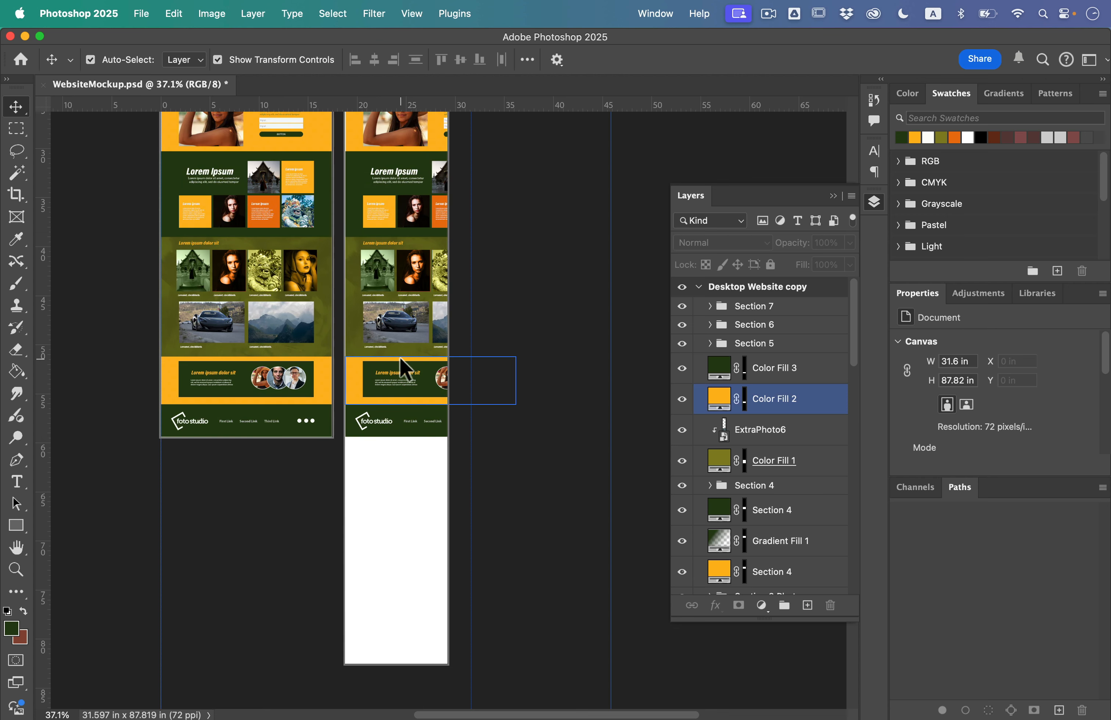
{"action": "scroll", "coordinate": [400, 360], "scroll_direction": "left", "scroll_amount": 3}
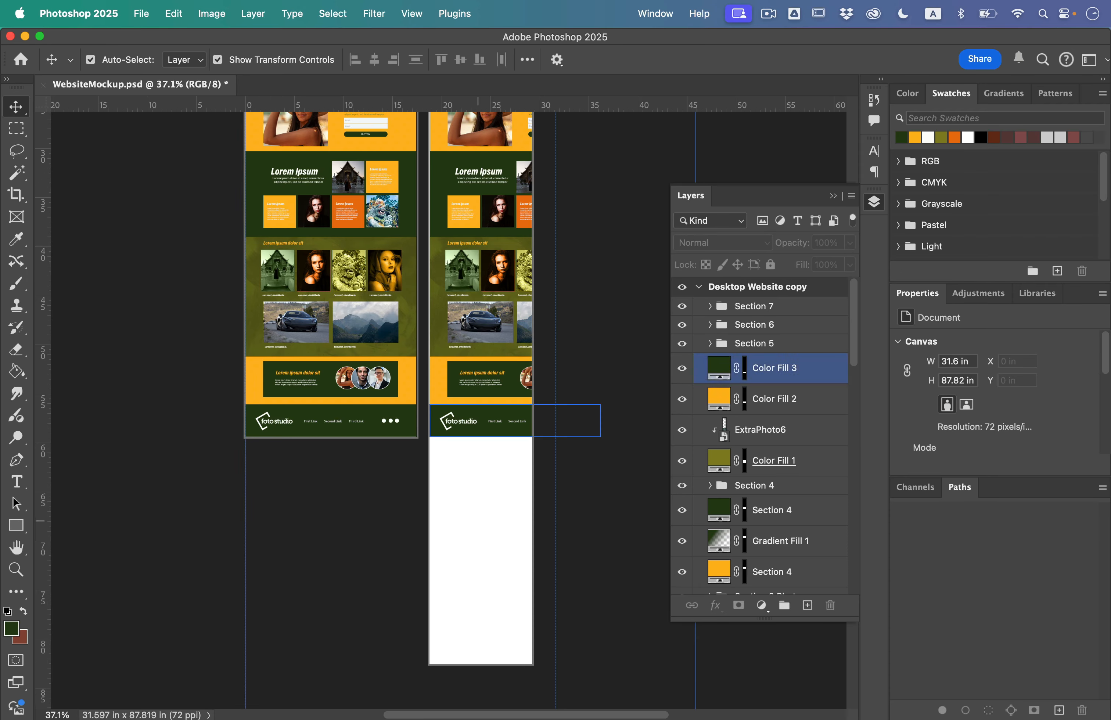
{"action": "left_click", "coordinate": [468, 592]}
{"action": "left_click", "coordinate": [843, 344]}
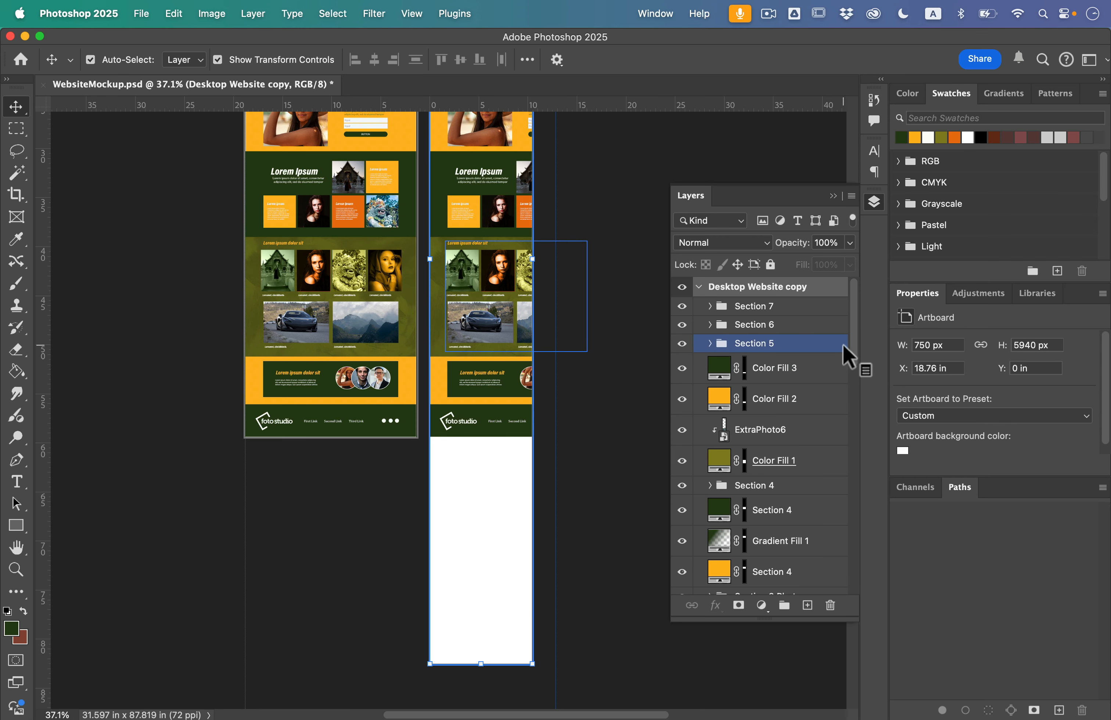
{"action": "left_click", "coordinate": [749, 311]}
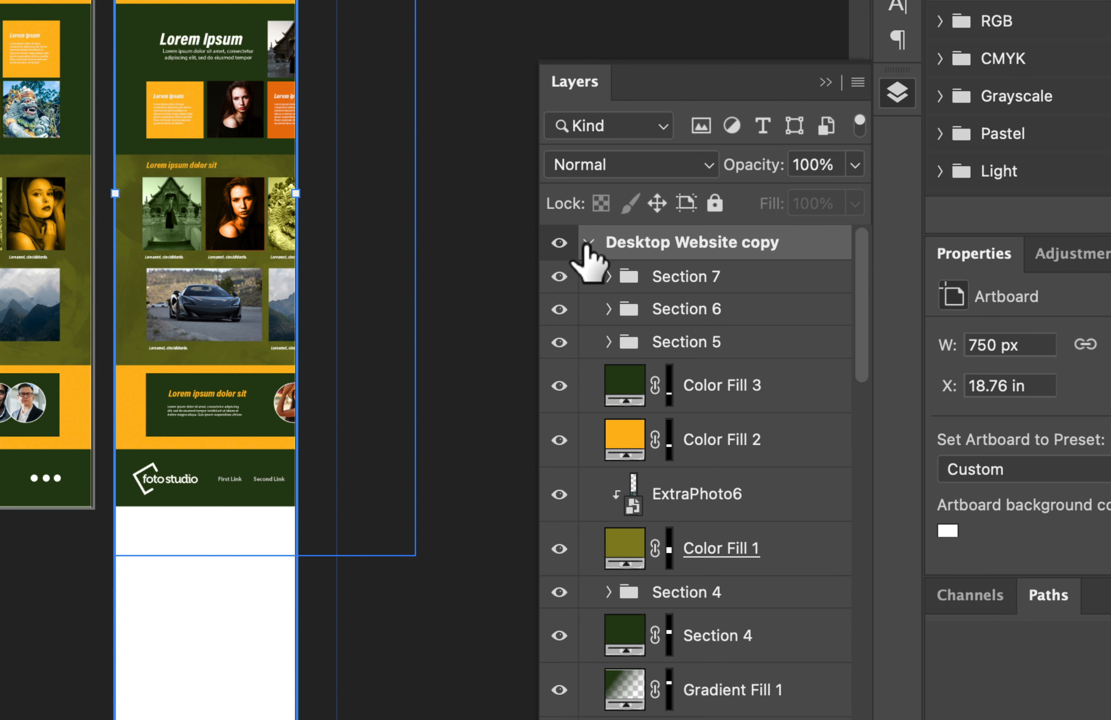
Step: Collapse both artboards in the layer list and rename the duplicate as Mobile Website
{"action": "left_click", "coordinate": [588, 243]}
{"action": "left_click", "coordinate": [588, 277]}
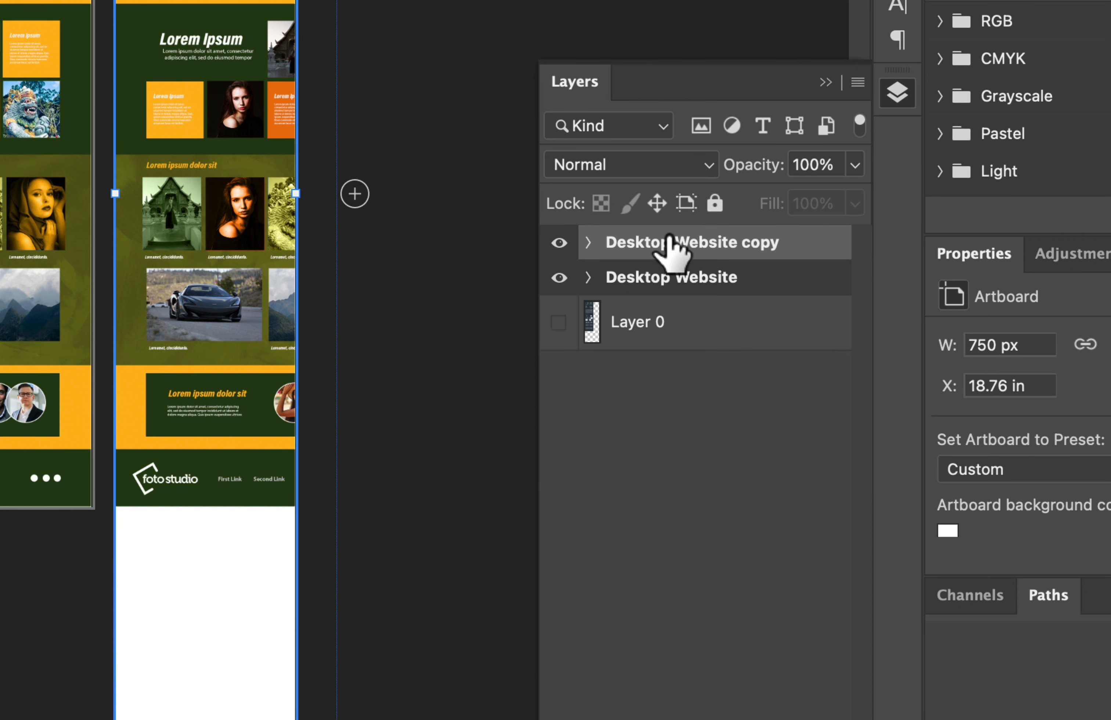
{"action": "double_click", "coordinate": [674, 242]}
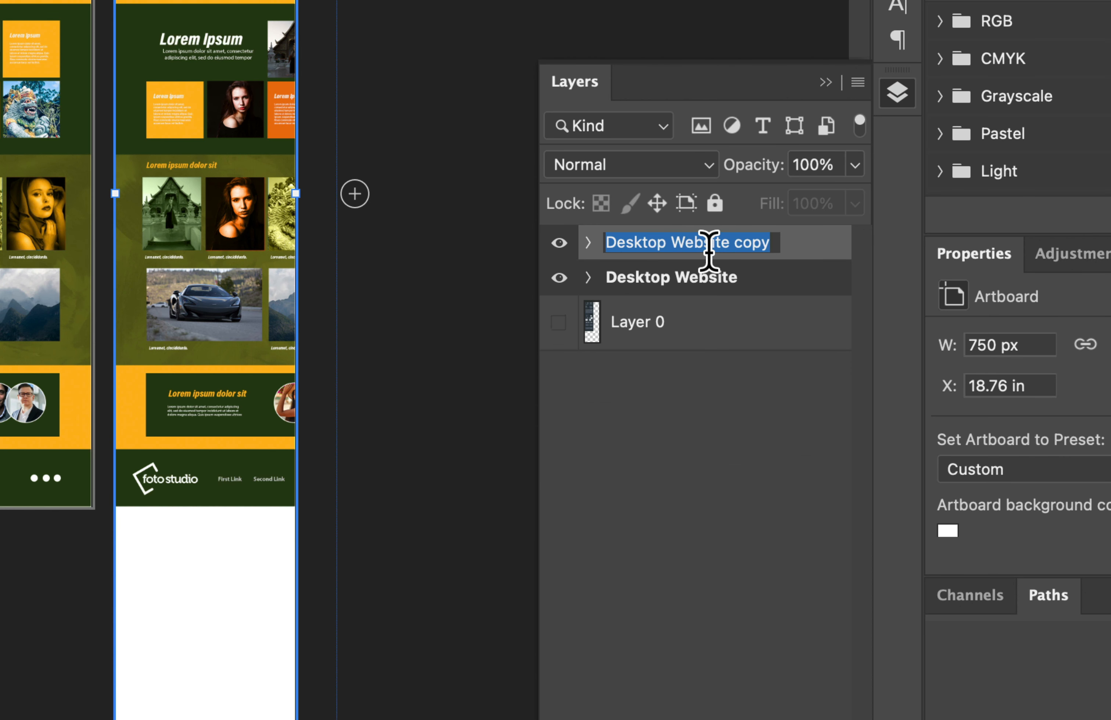
{"action": "type", "text": "Mobile Website"}
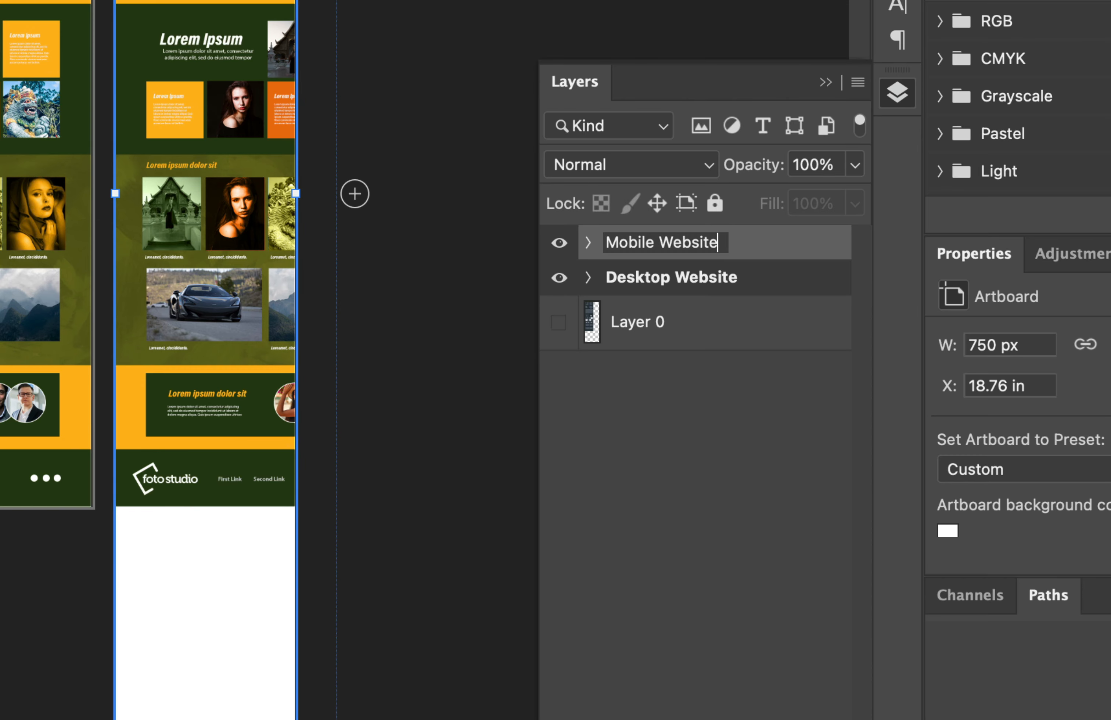
{"action": "key", "text": "Return"}
Step: Expand the Mobile Website artboard and review its layers and groups down to Section 1
{"action": "left_click", "coordinate": [590, 244]}
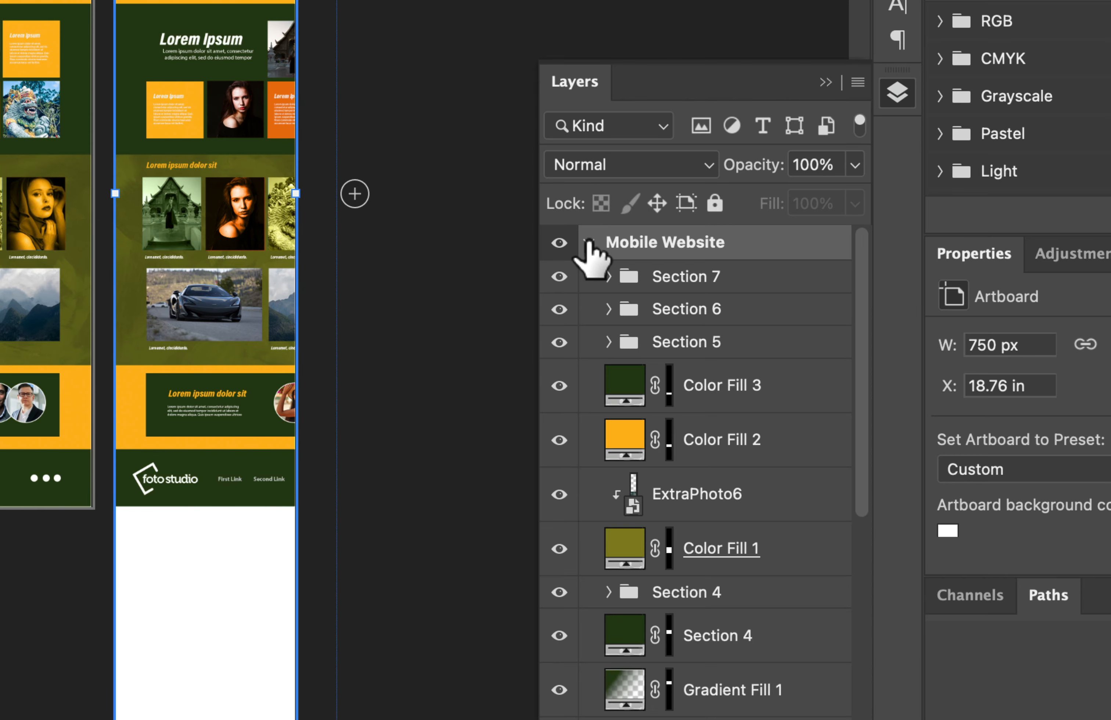
{"action": "scroll", "coordinate": [661, 355], "scroll_direction": "down", "scroll_amount": 10}
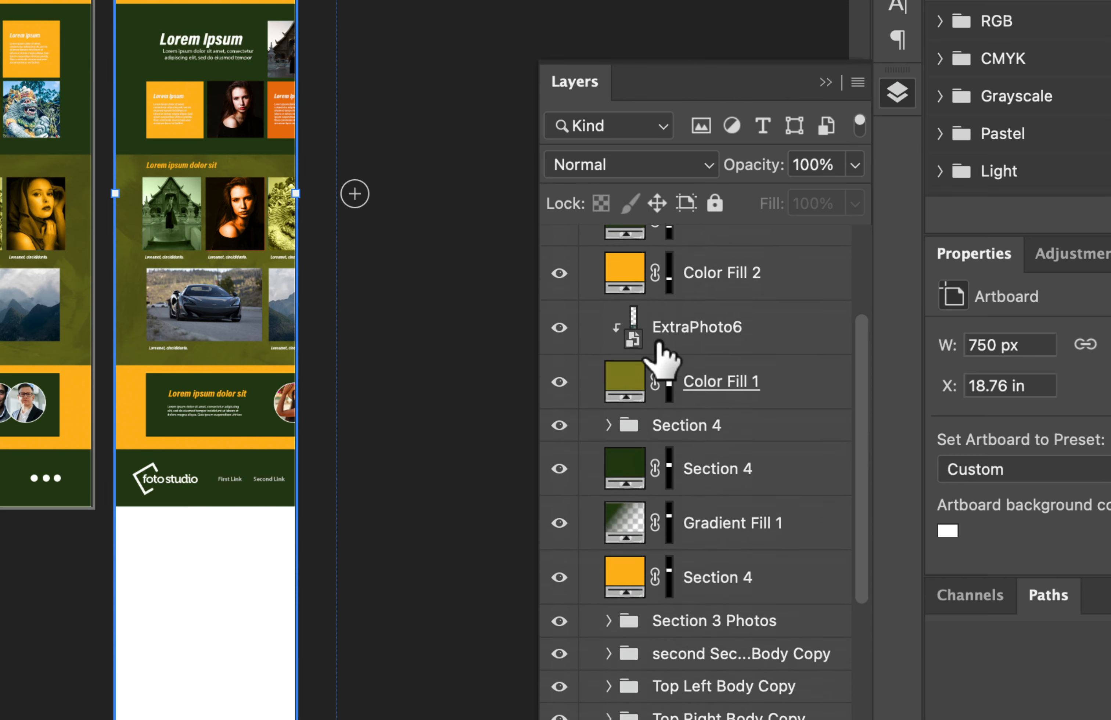
{"action": "scroll", "coordinate": [662, 351], "scroll_direction": "down", "scroll_amount": 1}
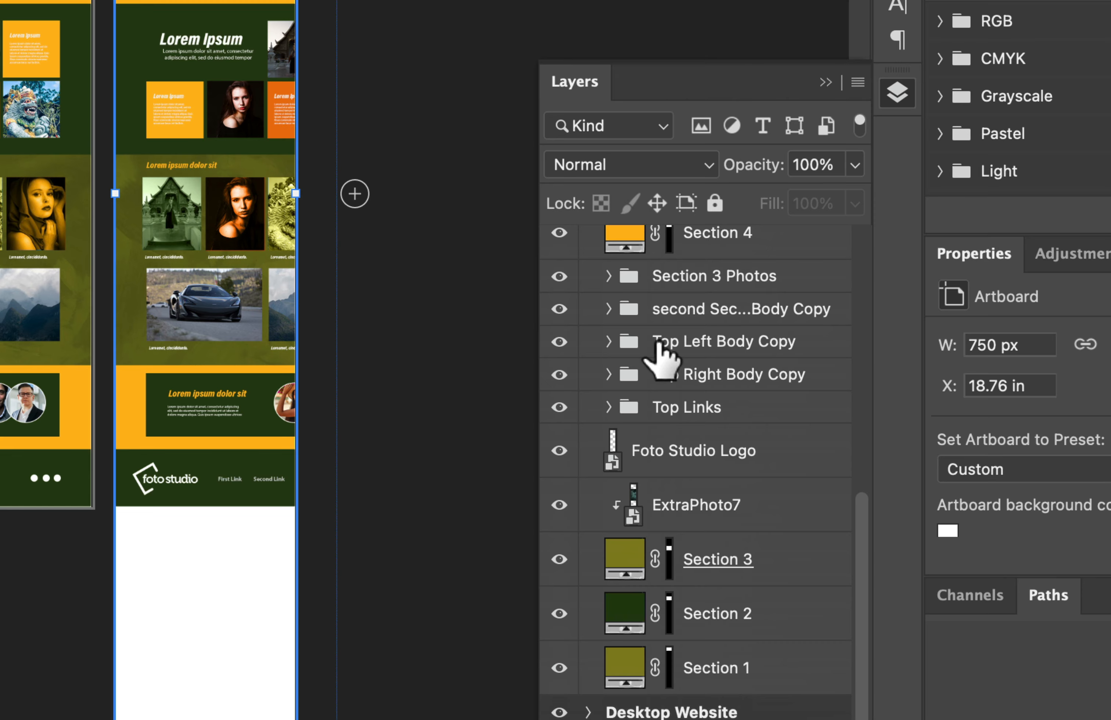
{"action": "scroll", "coordinate": [661, 351], "scroll_direction": "up", "scroll_amount": 6}
{"action": "scroll", "coordinate": [660, 351], "scroll_direction": "down", "scroll_amount": 6}
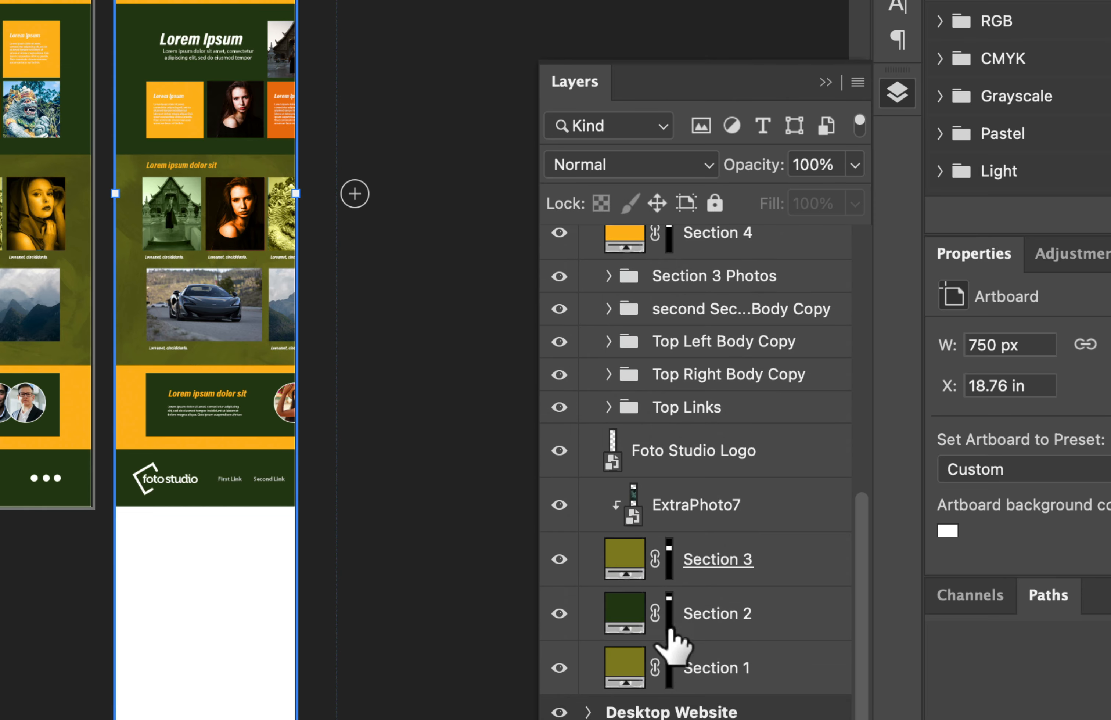
{"action": "left_click", "coordinate": [706, 468]}
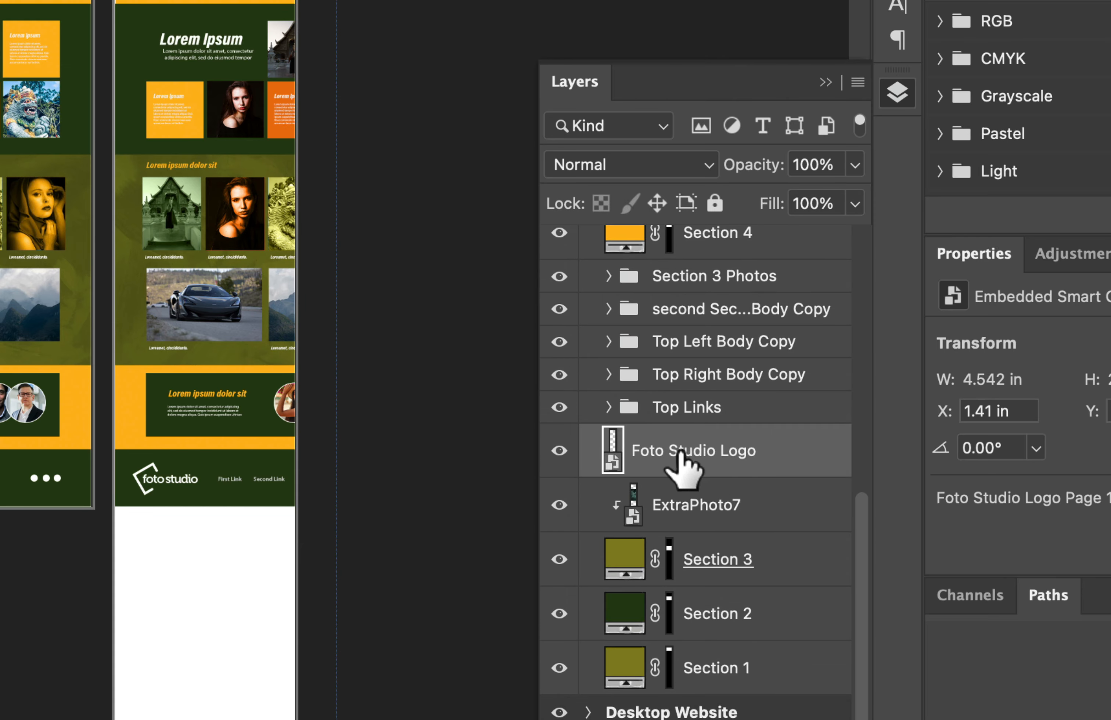
Step: Delete the hidden Layer 0 and hide the Desktop Website artboard
{"action": "left_click", "coordinate": [767, 583]}
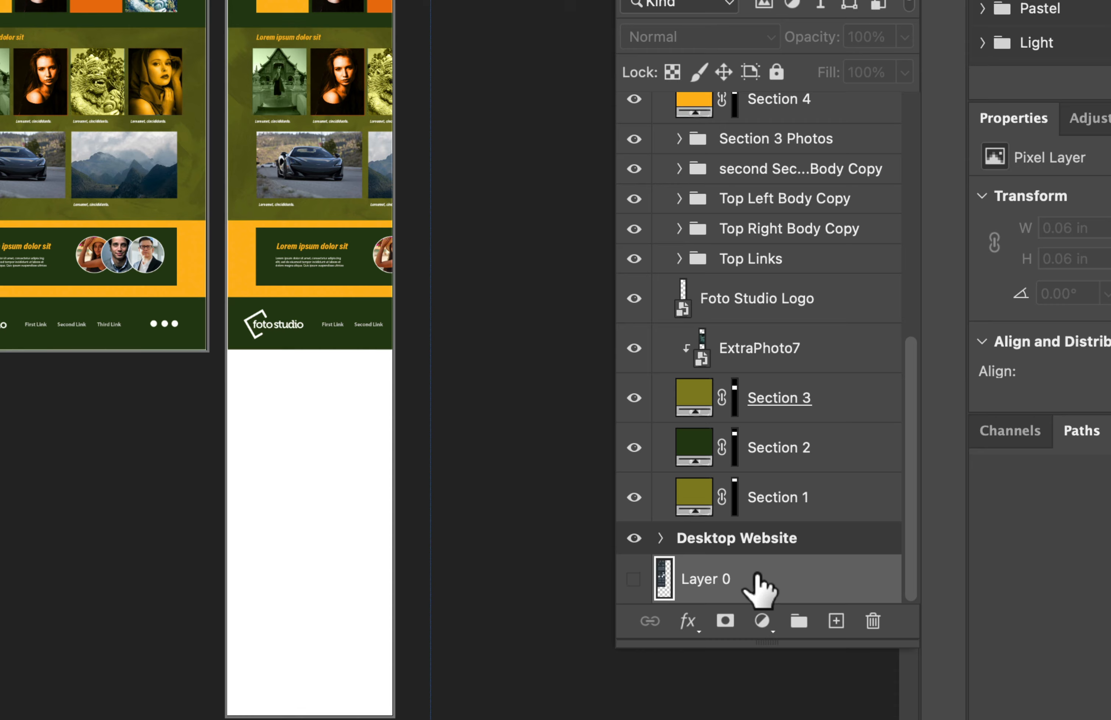
{"action": "left_click", "coordinate": [681, 579]}
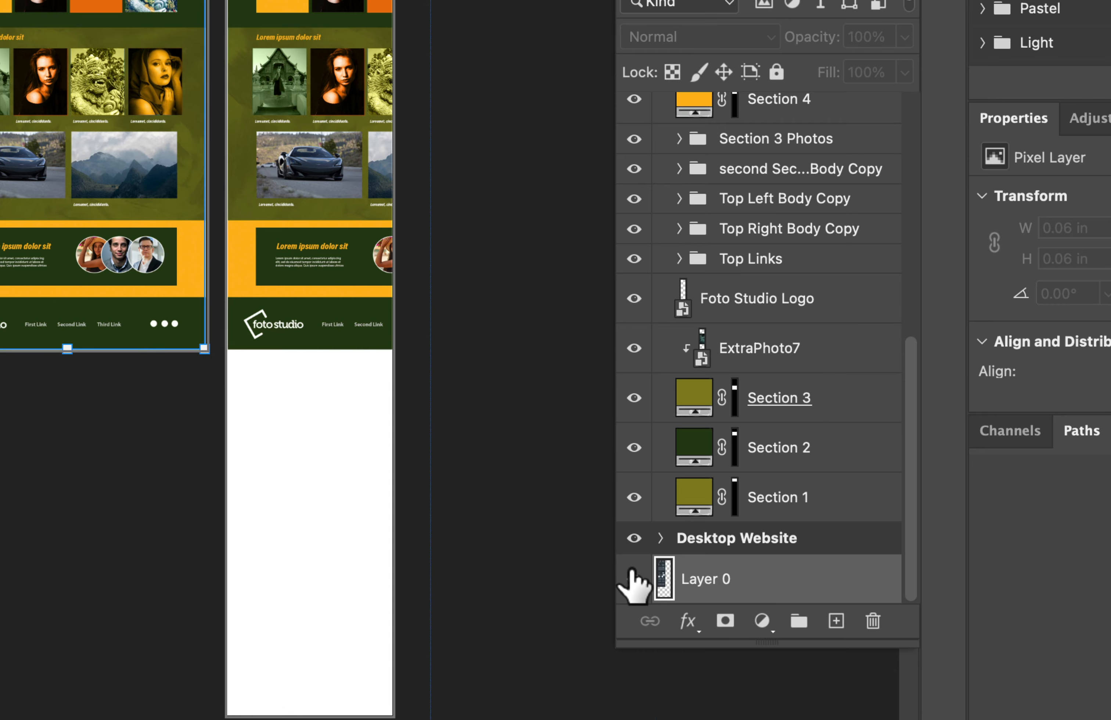
{"action": "key", "text": "Delete"}
{"action": "left_click", "coordinate": [634, 585]}
{"action": "left_click", "coordinate": [796, 549]}
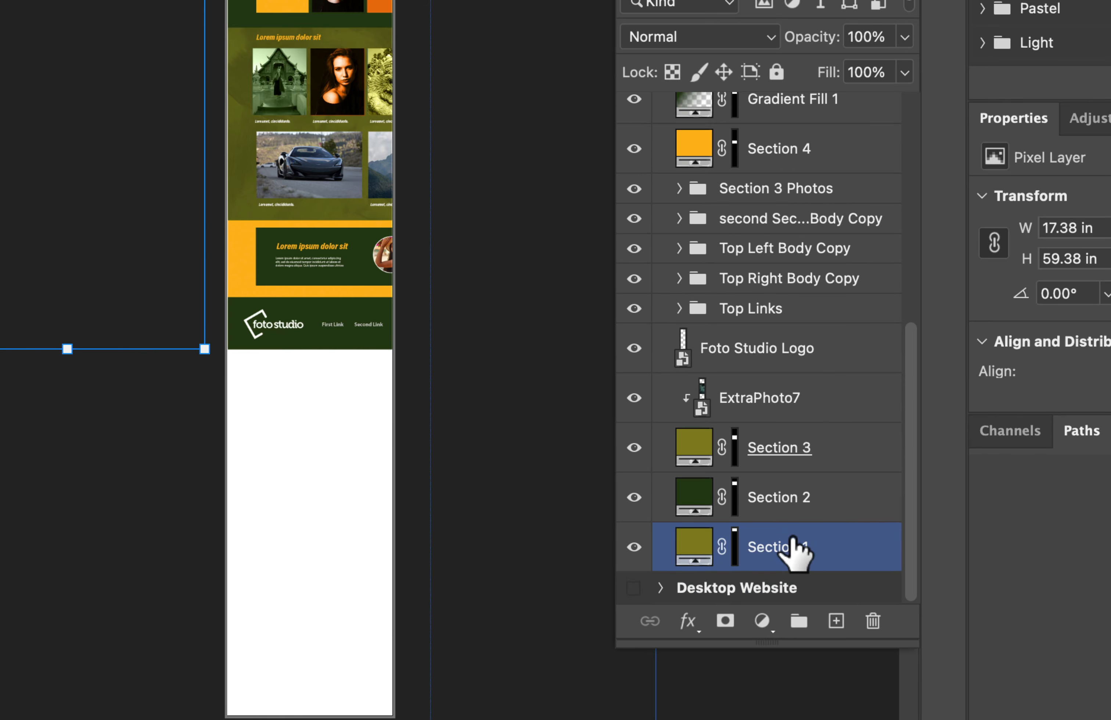
Step: Select the Color Fill 3 footer background with the Move tool and move it to the bottom edge of the Mobile Website artboard
{"action": "scroll", "coordinate": [796, 549], "scroll_direction": "up", "scroll_amount": 10}
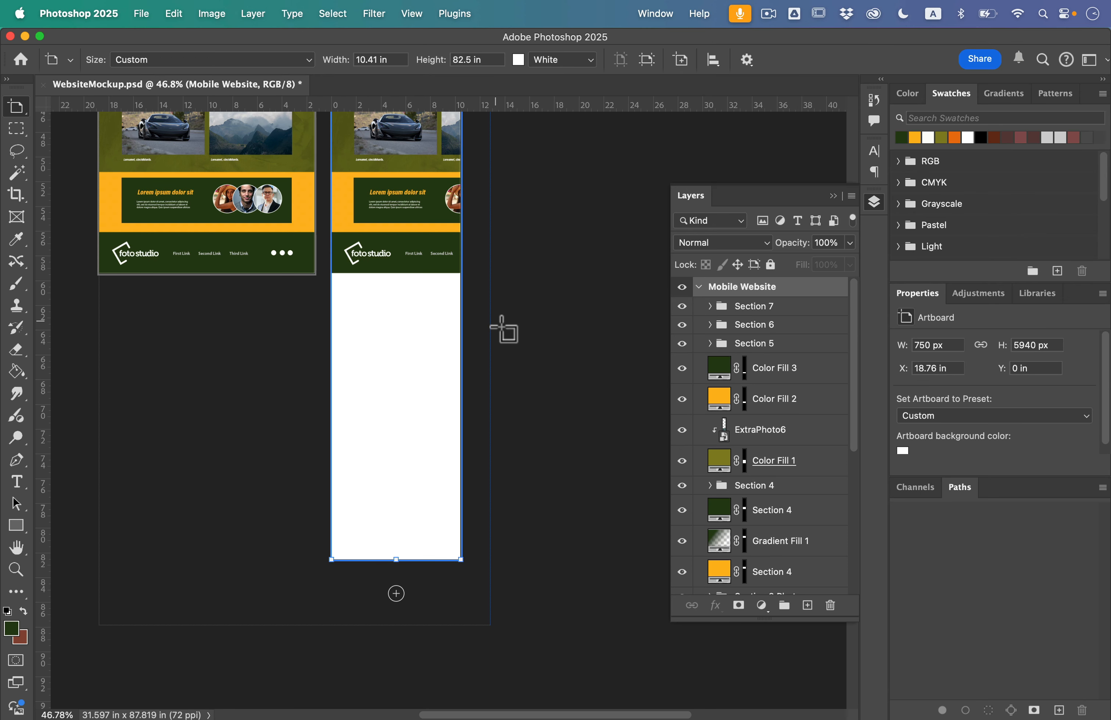
{"action": "key", "text": "v"}
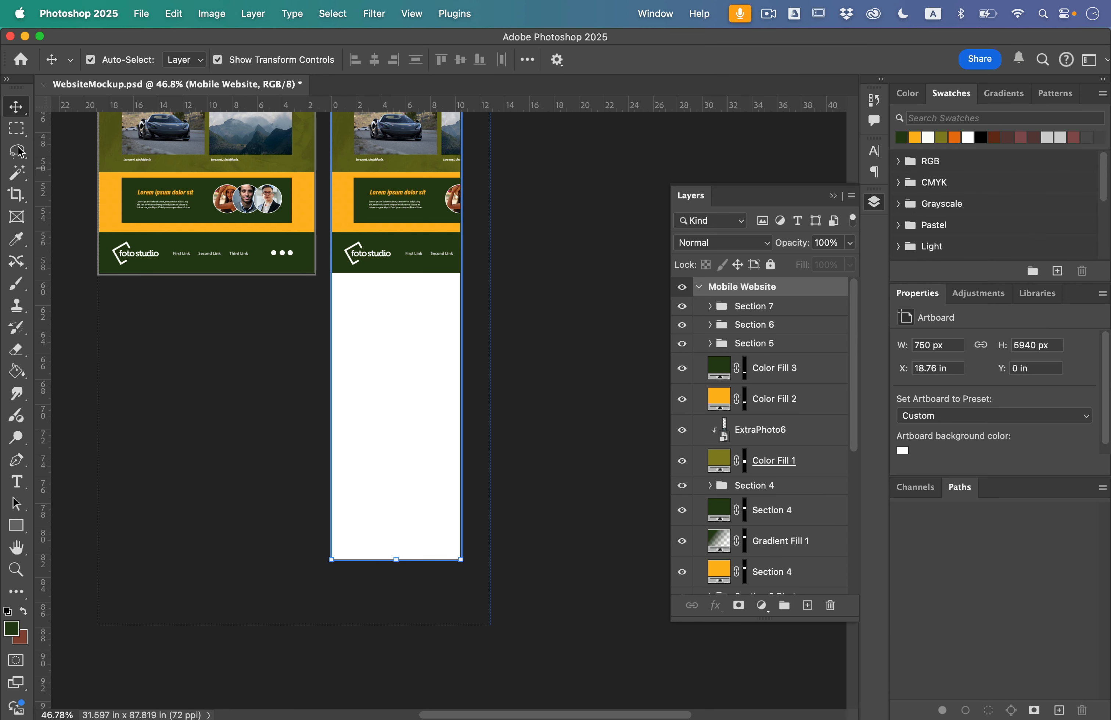
{"action": "scroll", "coordinate": [425, 293], "scroll_direction": "up", "scroll_amount": 5}
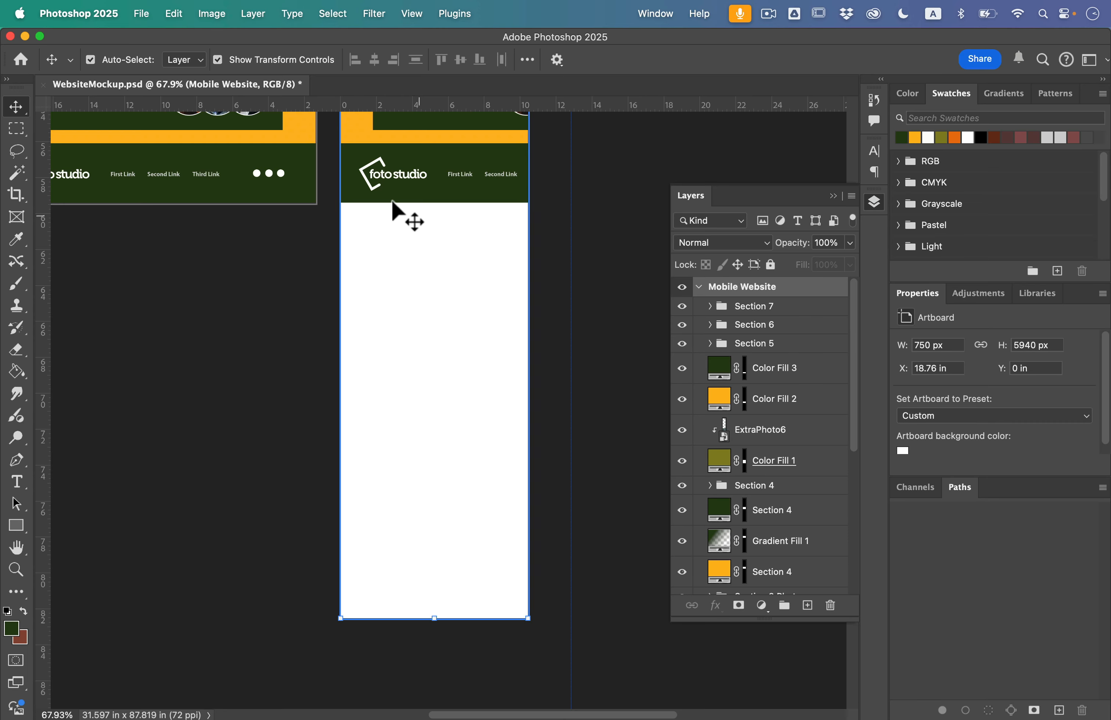
{"action": "left_click", "coordinate": [369, 175]}
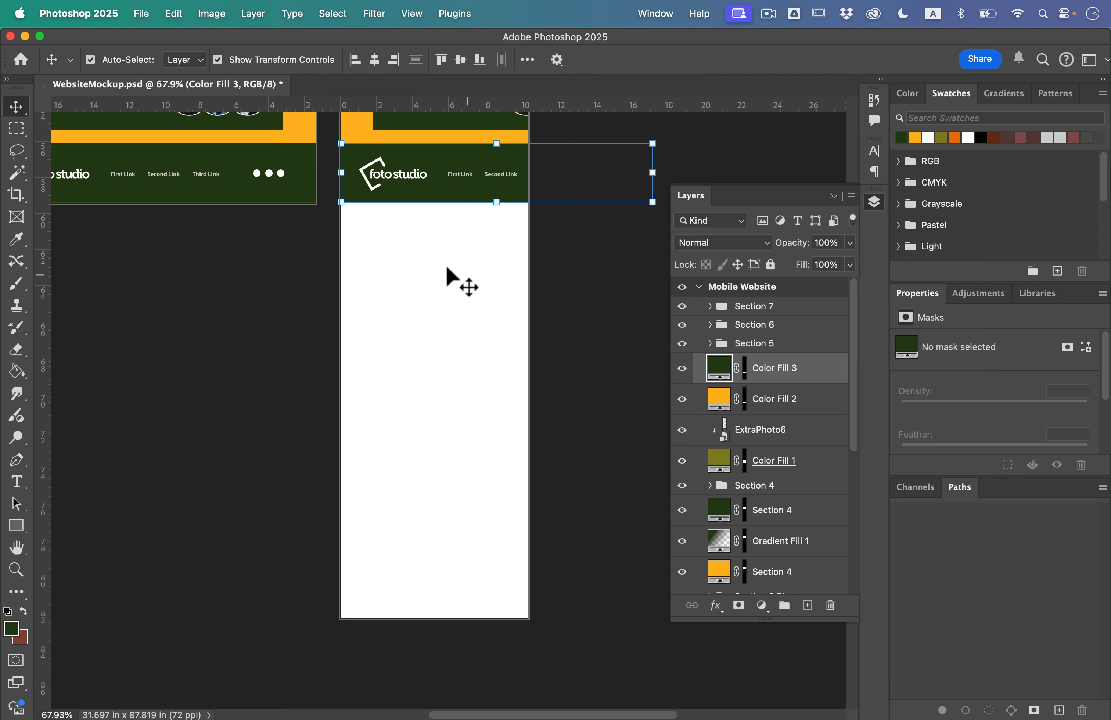
{"action": "left_click_drag", "start_coordinate": [364, 199], "coordinate": [366, 608]}
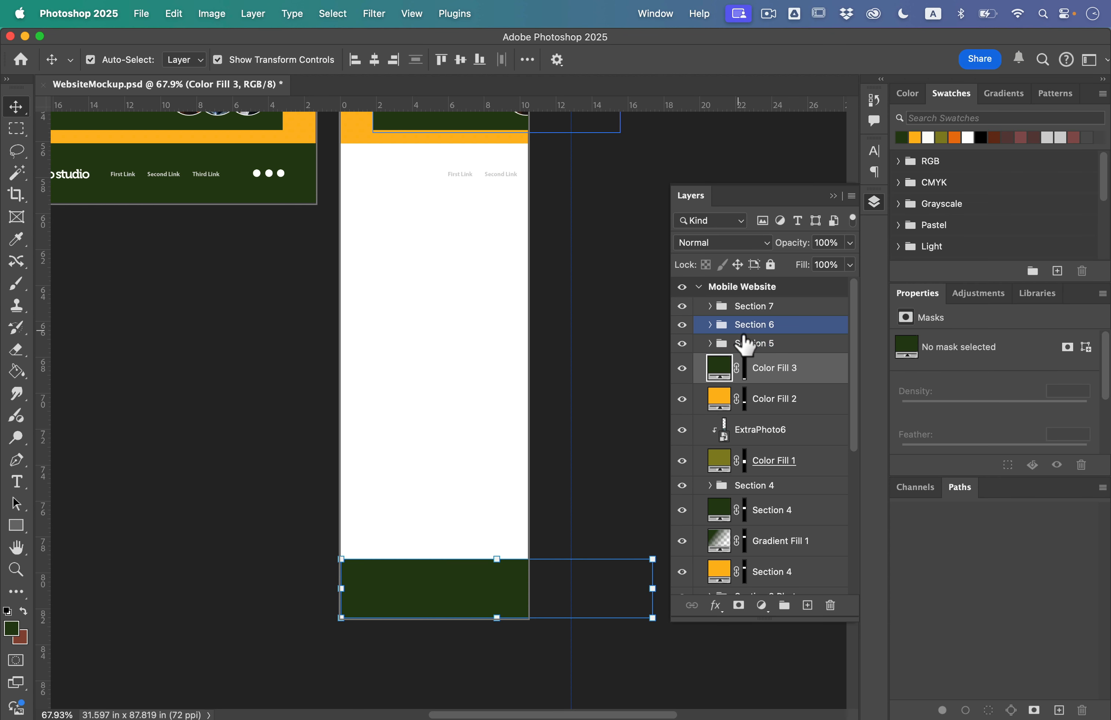
Step: Set auto-select to Group and move the Section 7 group onto the green footer background, near its left edge
{"action": "left_click", "coordinate": [725, 308]}
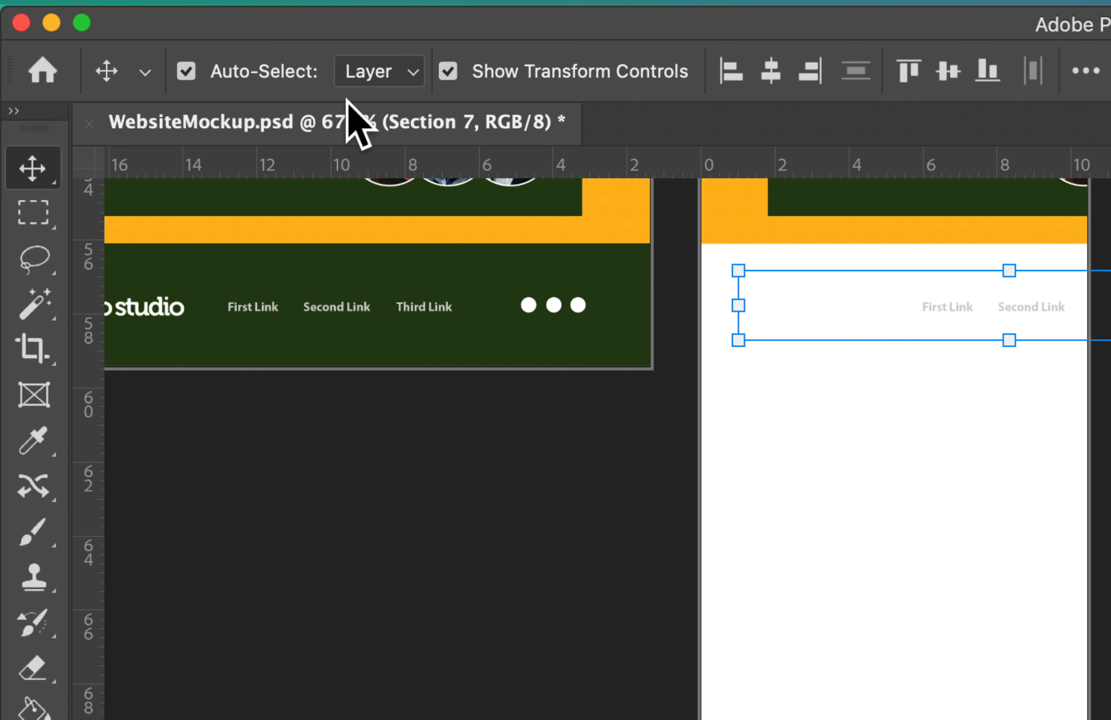
{"action": "left_click", "coordinate": [369, 71]}
{"action": "left_click", "coordinate": [376, 36]}
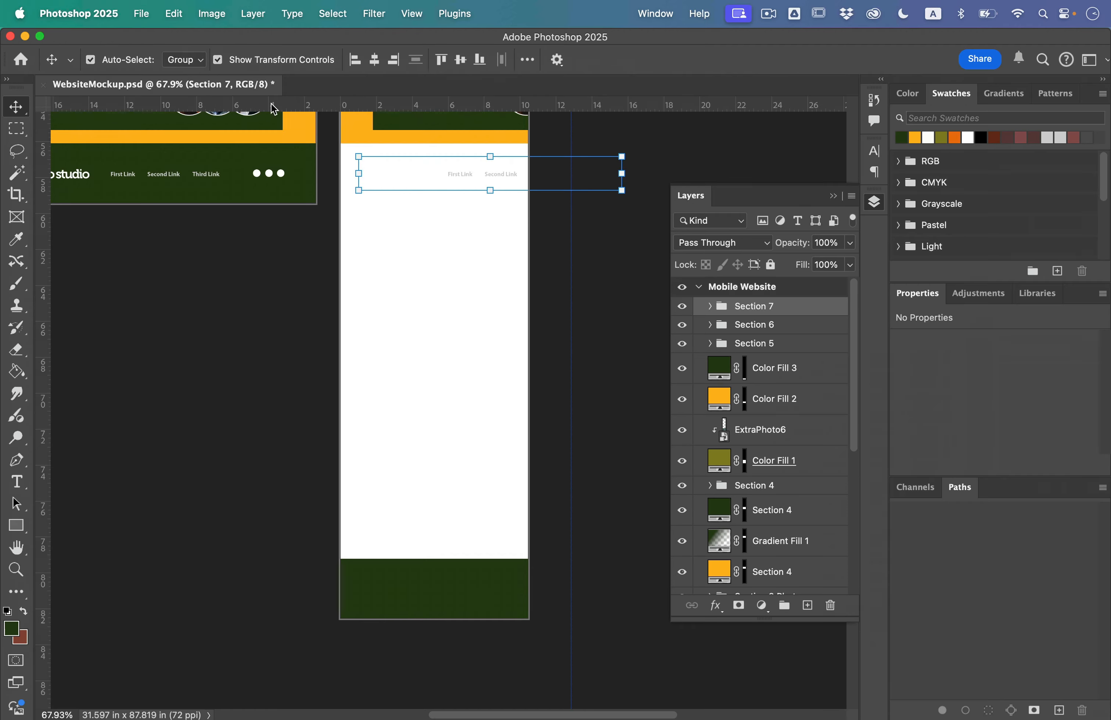
{"action": "left_click_drag", "start_coordinate": [464, 197], "coordinate": [448, 602]}
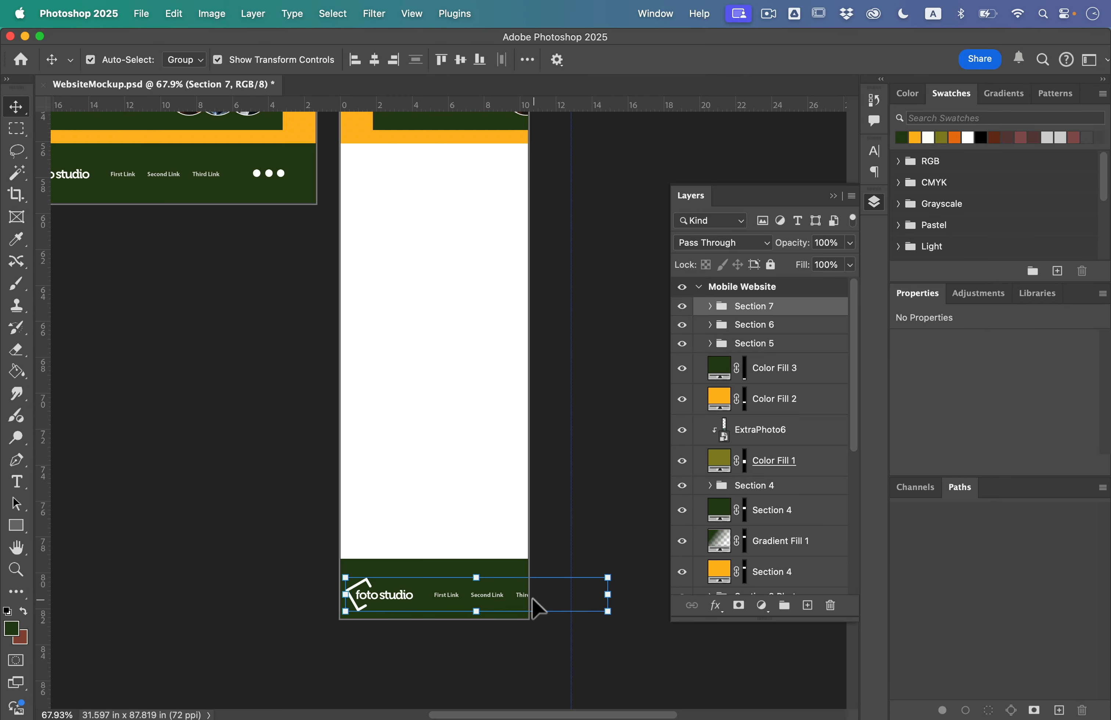
{"action": "scroll", "coordinate": [504, 584], "scroll_direction": "up", "scroll_amount": 3}
{"action": "scroll", "coordinate": [504, 585], "scroll_direction": "down", "scroll_amount": 3}
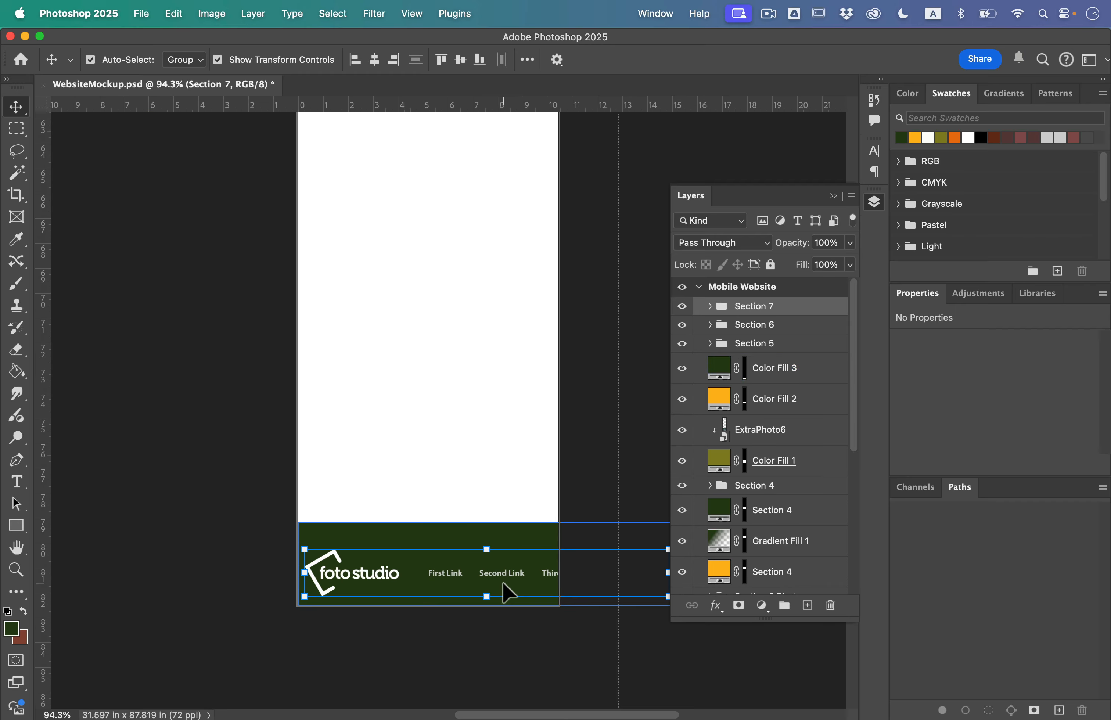
{"action": "scroll", "coordinate": [502, 584], "scroll_direction": "down", "scroll_amount": 1}
{"action": "scroll", "coordinate": [505, 592], "scroll_direction": "right", "scroll_amount": 2}
{"action": "scroll", "coordinate": [505, 592], "scroll_direction": "down", "scroll_amount": 1}
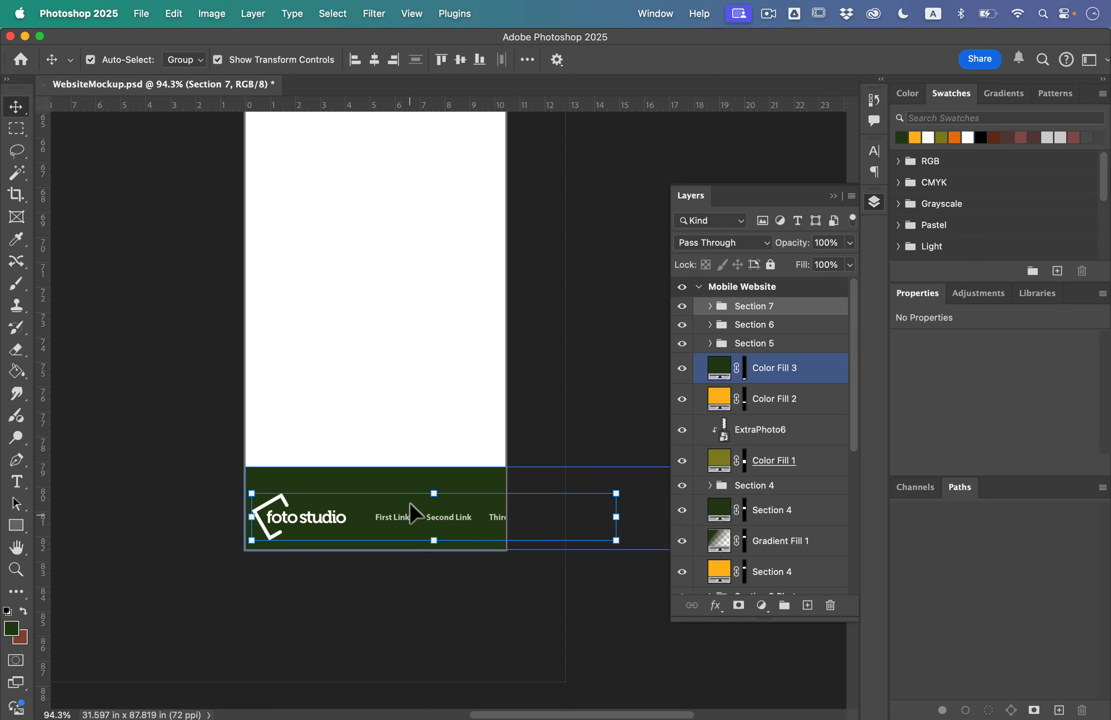
{"action": "left_click_drag", "start_coordinate": [391, 521], "coordinate": [394, 510]}
{"action": "left_click", "coordinate": [406, 560]}
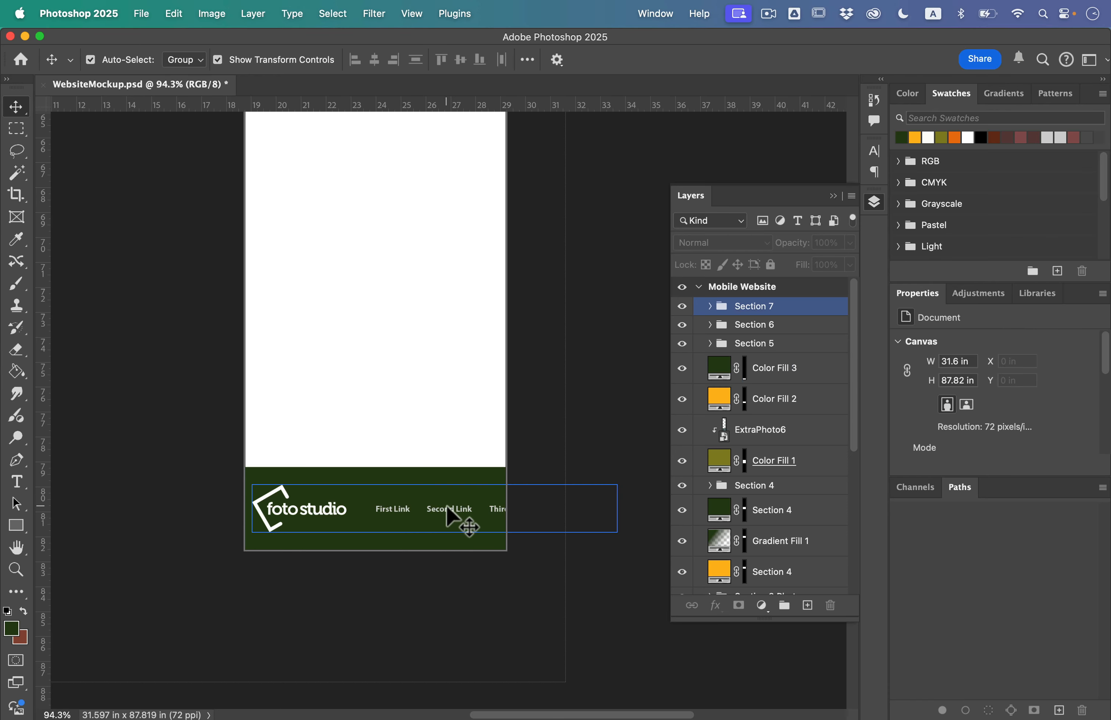
Step: Set auto-select to Layer and shift the First Link, Second Link and Third Link text left to fit inside the artboard
{"action": "scroll", "coordinate": [402, 486], "scroll_direction": "up", "scroll_amount": 2}
{"action": "scroll", "coordinate": [402, 485], "scroll_direction": "up", "scroll_amount": 3}
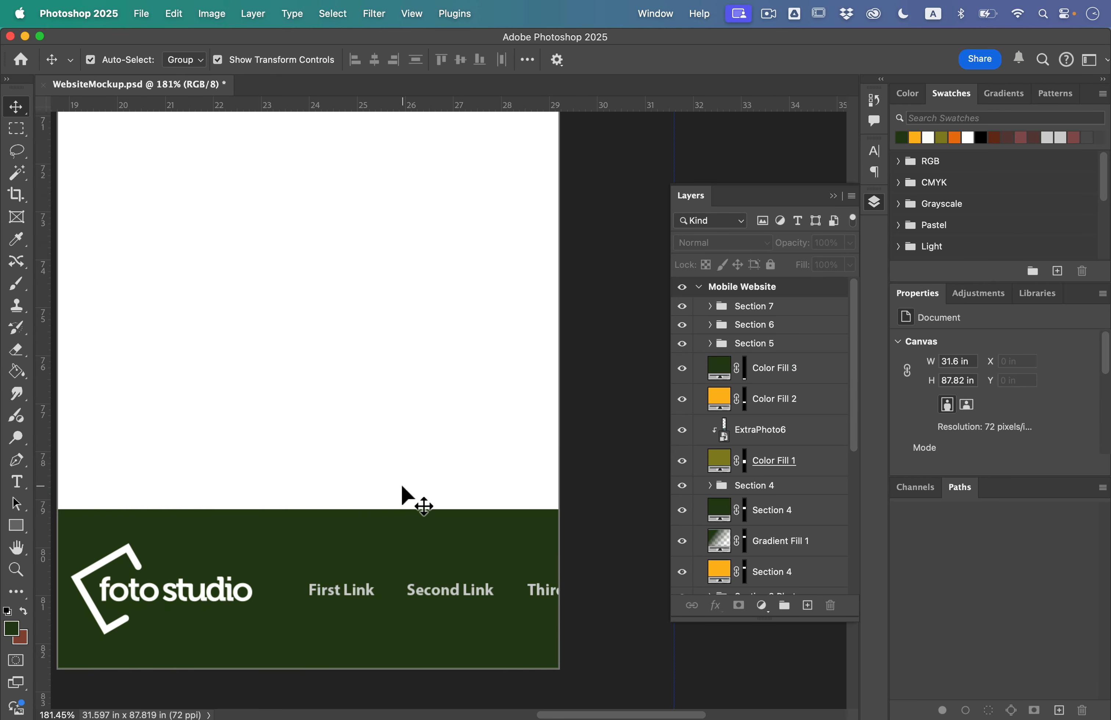
{"action": "left_click", "coordinate": [185, 60]}
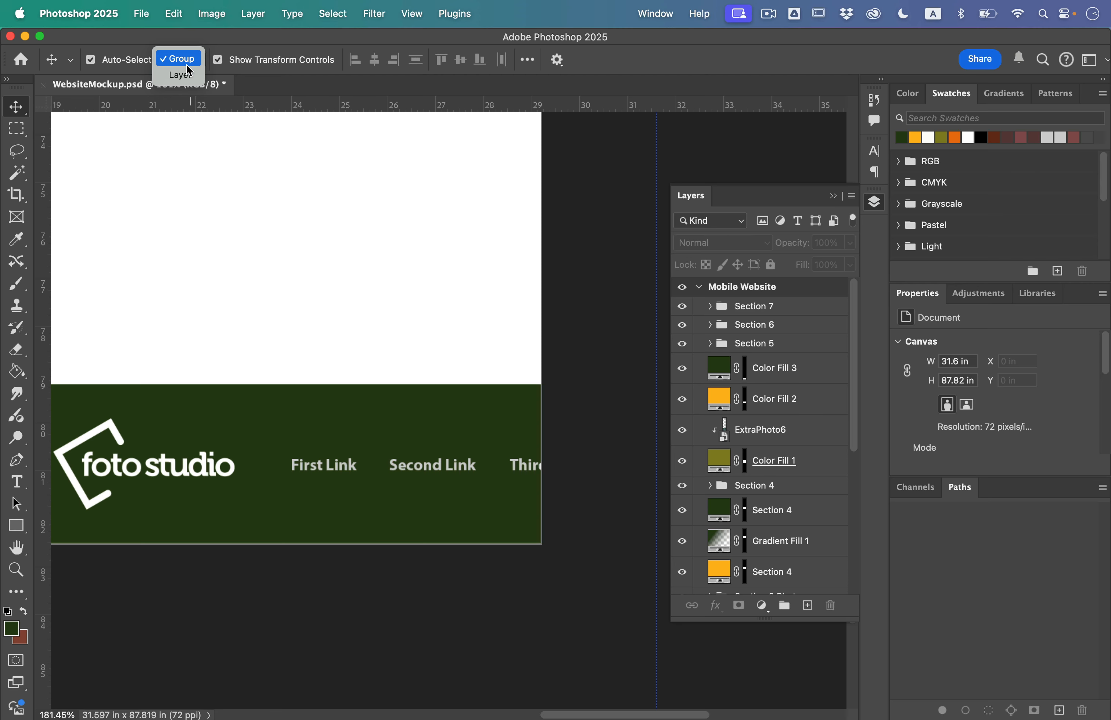
{"action": "left_click", "coordinate": [189, 70]}
{"action": "left_click_drag", "start_coordinate": [344, 468], "coordinate": [311, 469]}
{"action": "left_click_drag", "start_coordinate": [410, 465], "coordinate": [380, 468]}
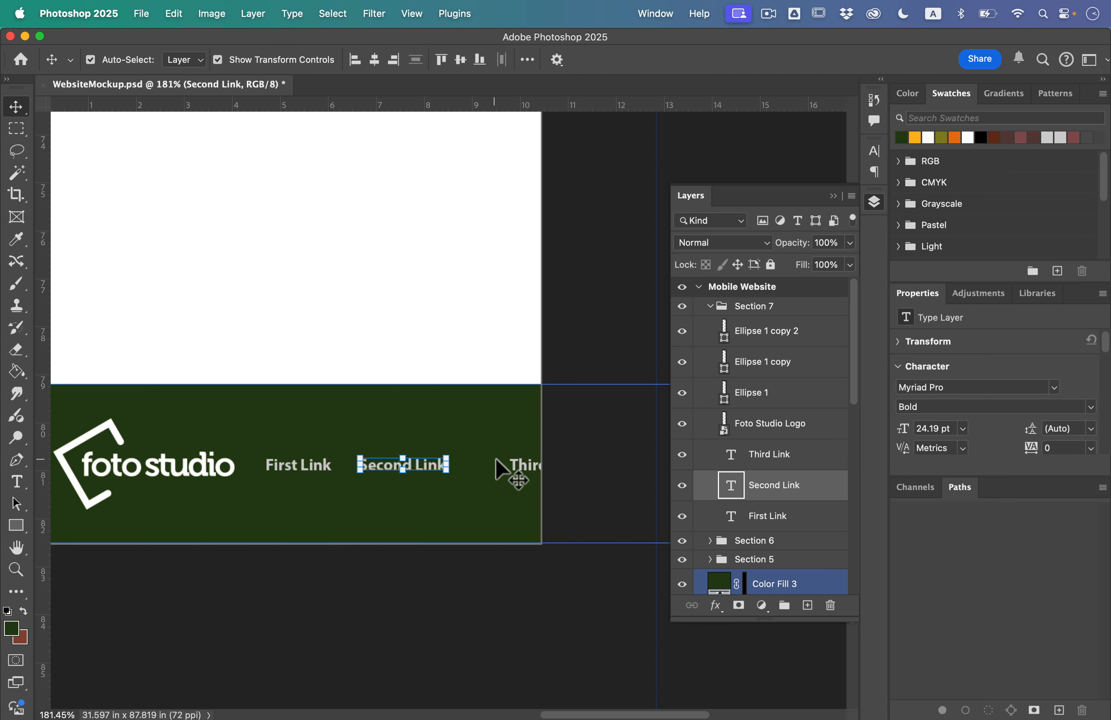
{"action": "left_click_drag", "start_coordinate": [497, 463], "coordinate": [461, 467]}
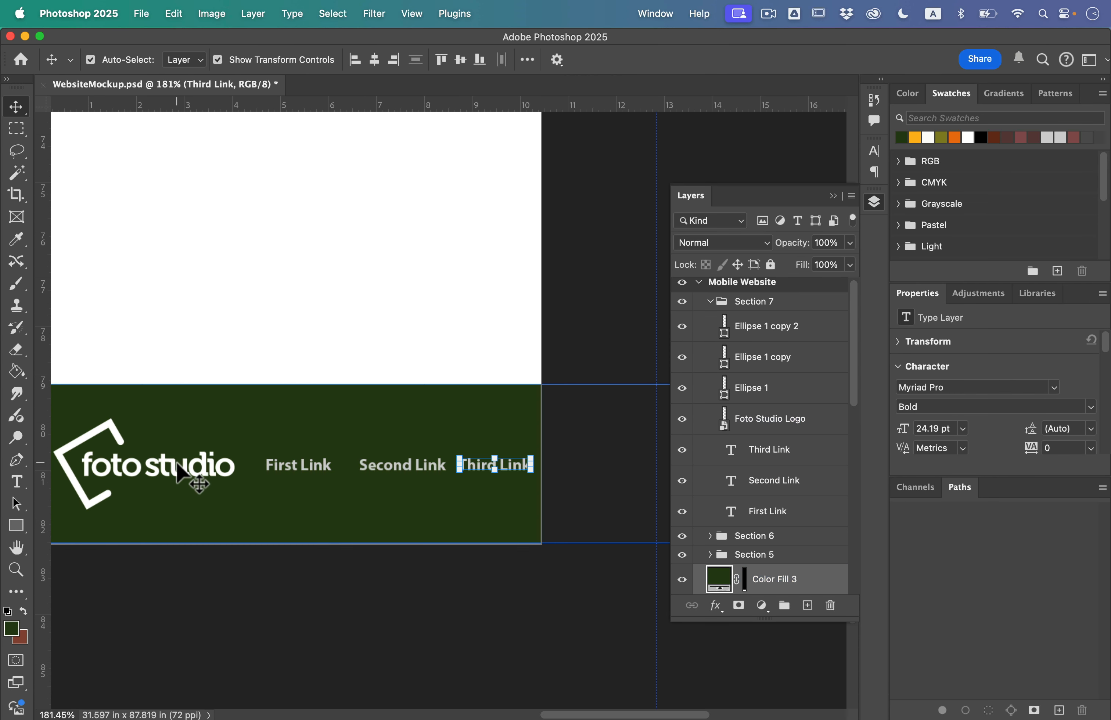
Step: Select the Foto Studio logo in the mobile footer
{"action": "left_click", "coordinate": [218, 474]}
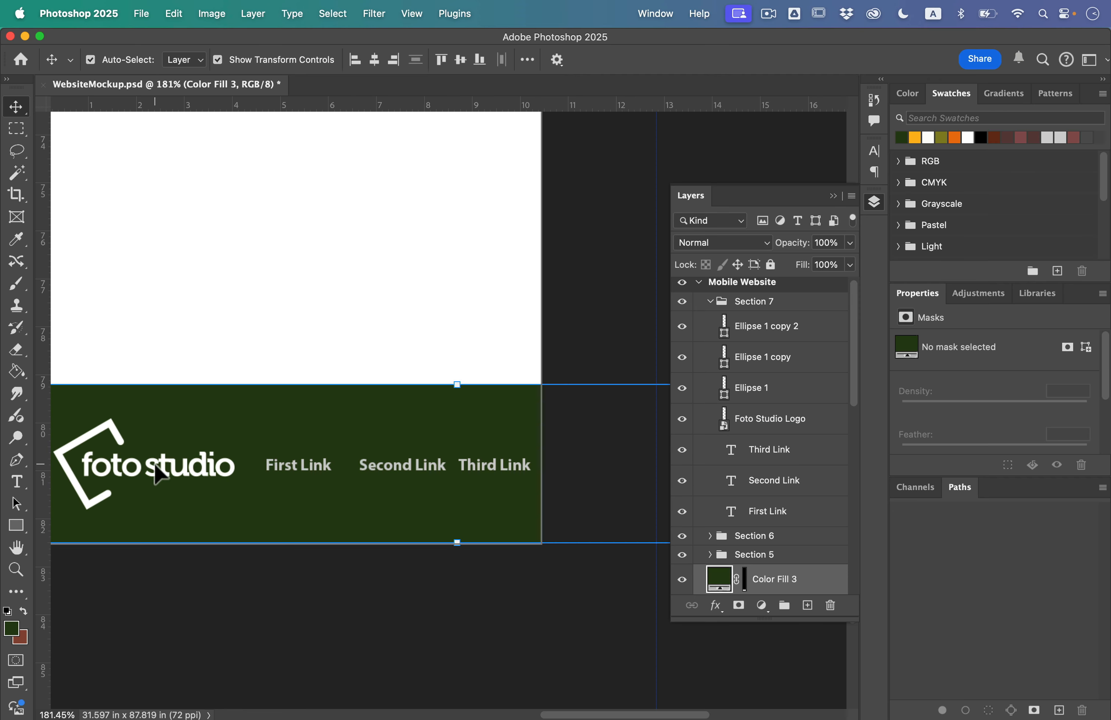
{"action": "scroll", "coordinate": [159, 475], "scroll_direction": "left", "scroll_amount": 3}
{"action": "left_click", "coordinate": [173, 477]}
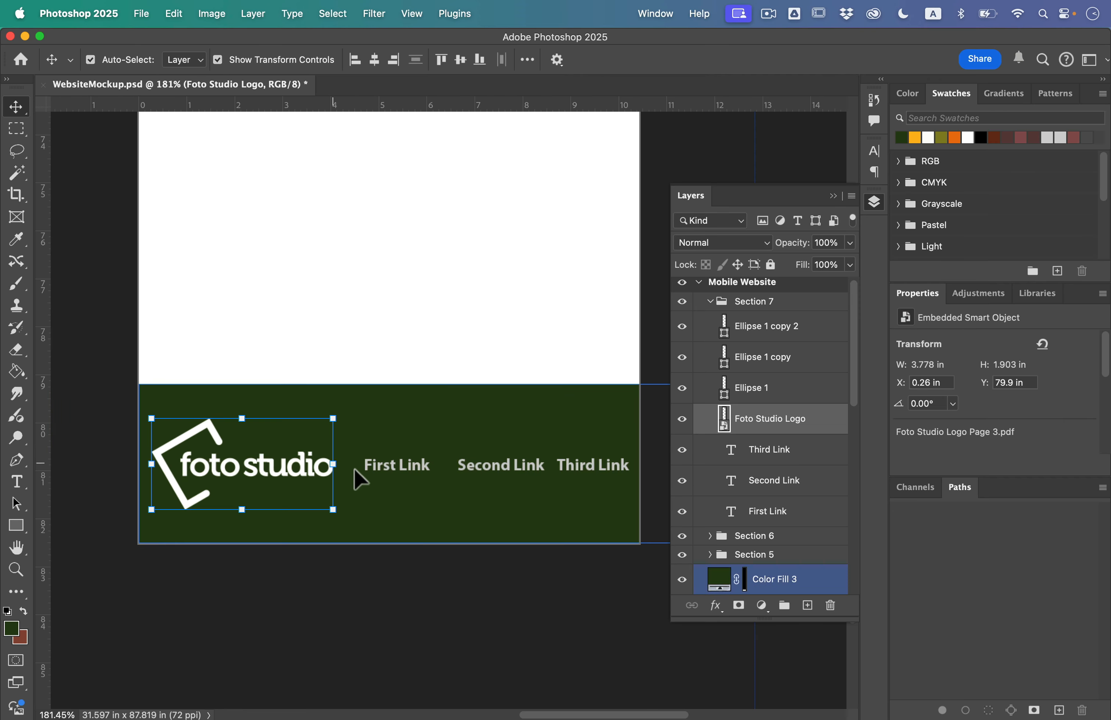
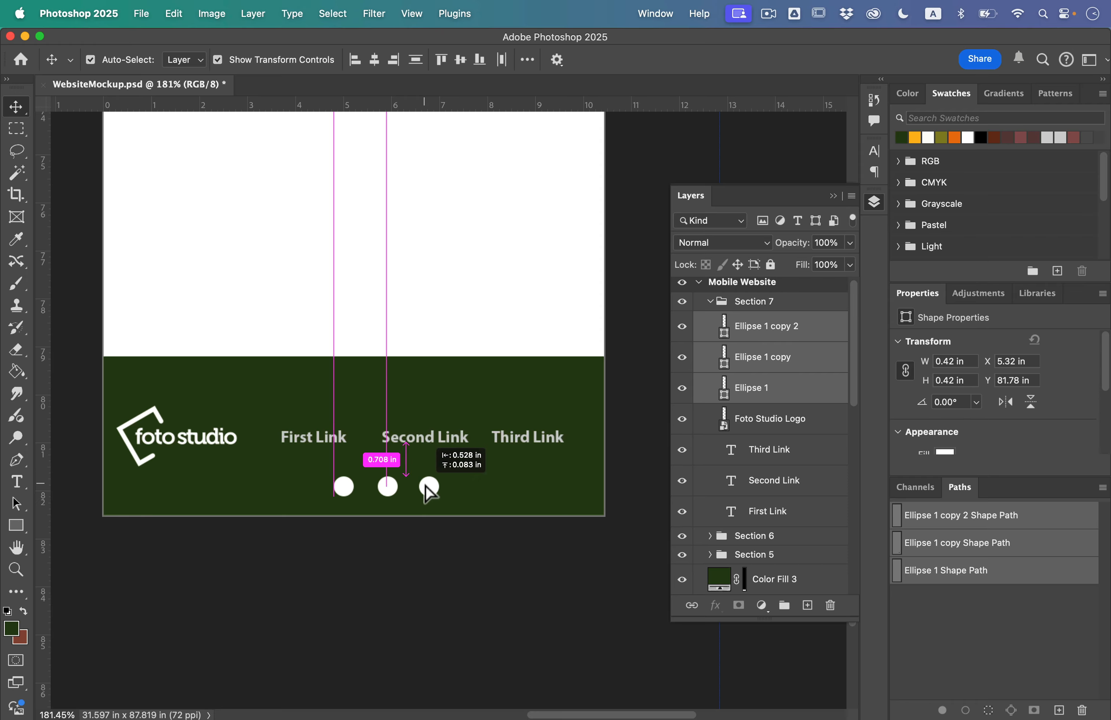
Step: Deselect the footer circles and collapse the Section 7 group
{"action": "left_click", "coordinate": [456, 548]}
{"action": "key", "text": "super+minus"}
{"action": "scroll", "coordinate": [456, 552], "scroll_direction": "up", "scroll_amount": 5}
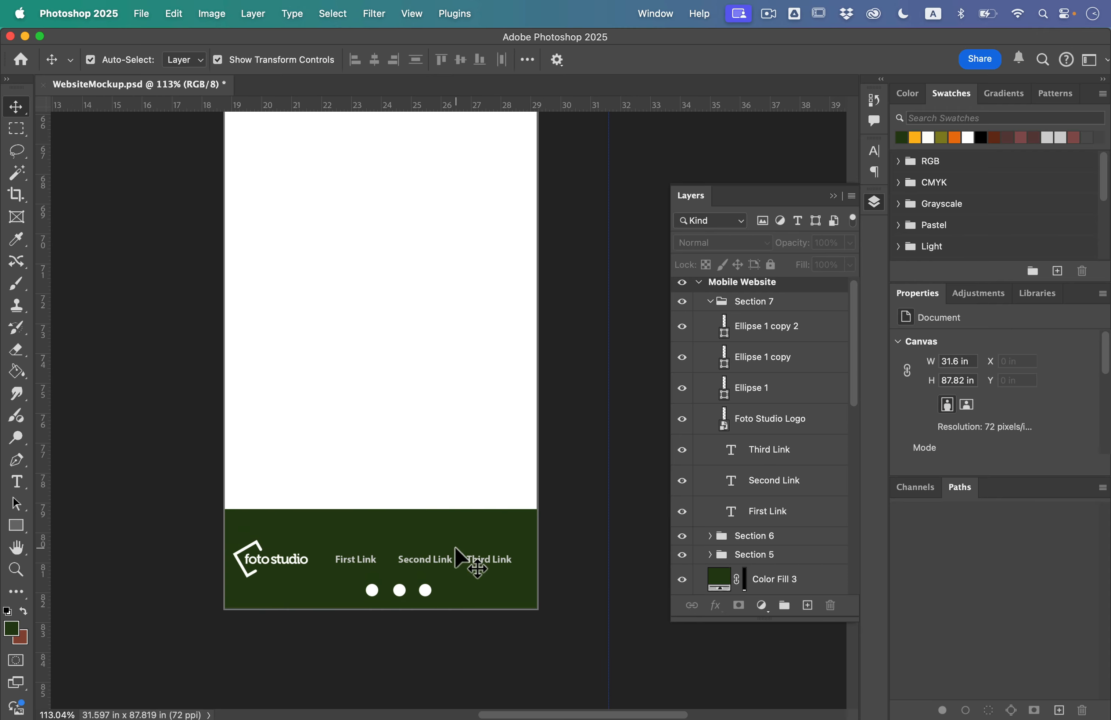
{"action": "left_click", "coordinate": [456, 554]}
{"action": "left_click", "coordinate": [435, 370]}
{"action": "key", "text": "super+minus"}
{"action": "scroll", "coordinate": [435, 370], "scroll_direction": "up", "scroll_amount": 10}
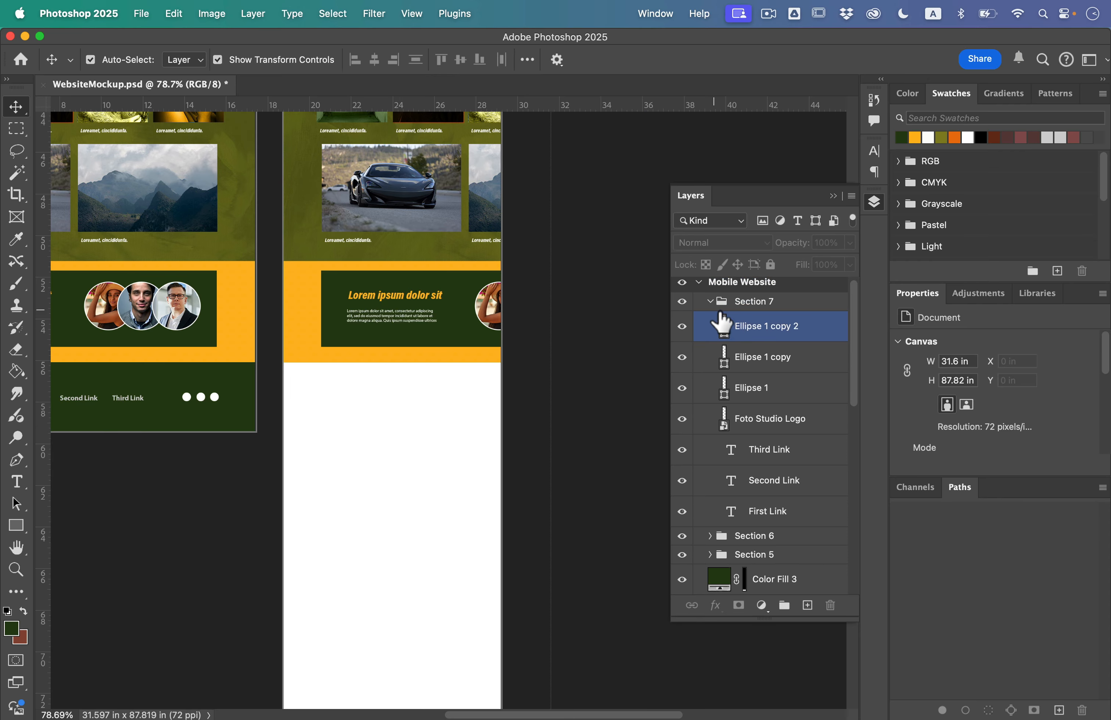
{"action": "left_click", "coordinate": [711, 302]}
Step: Set auto-select to Group and move the Section 6 group down into the blank area above the footer
{"action": "left_click", "coordinate": [771, 322]}
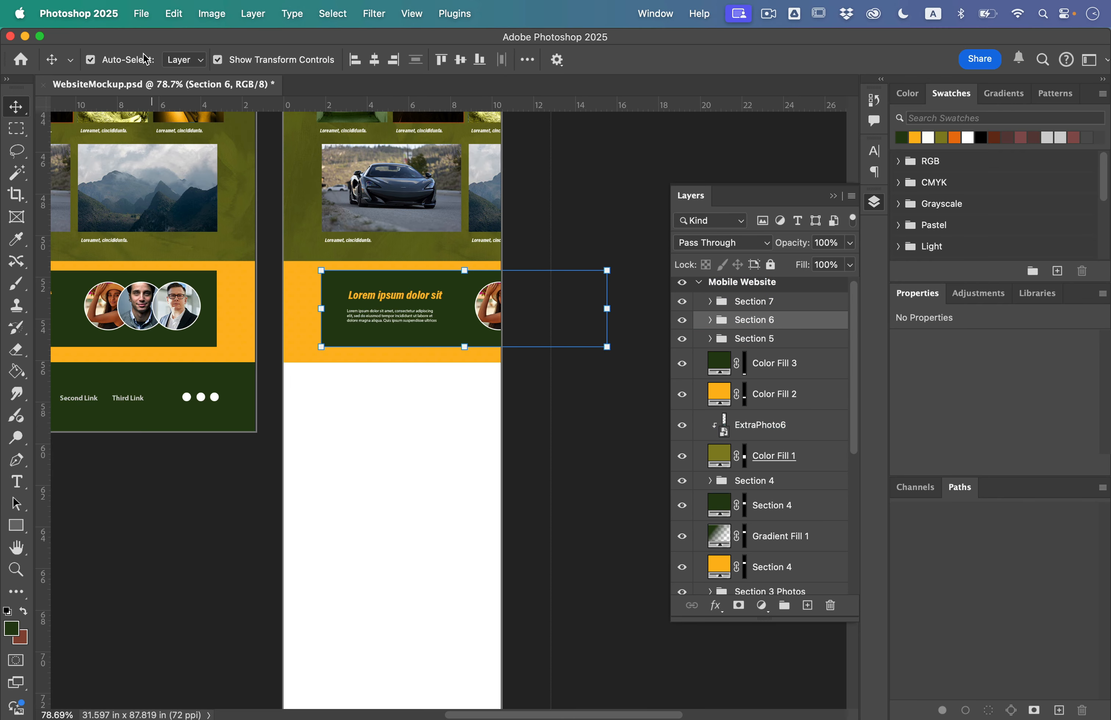
{"action": "left_click", "coordinate": [178, 60]}
{"action": "left_click", "coordinate": [182, 43]}
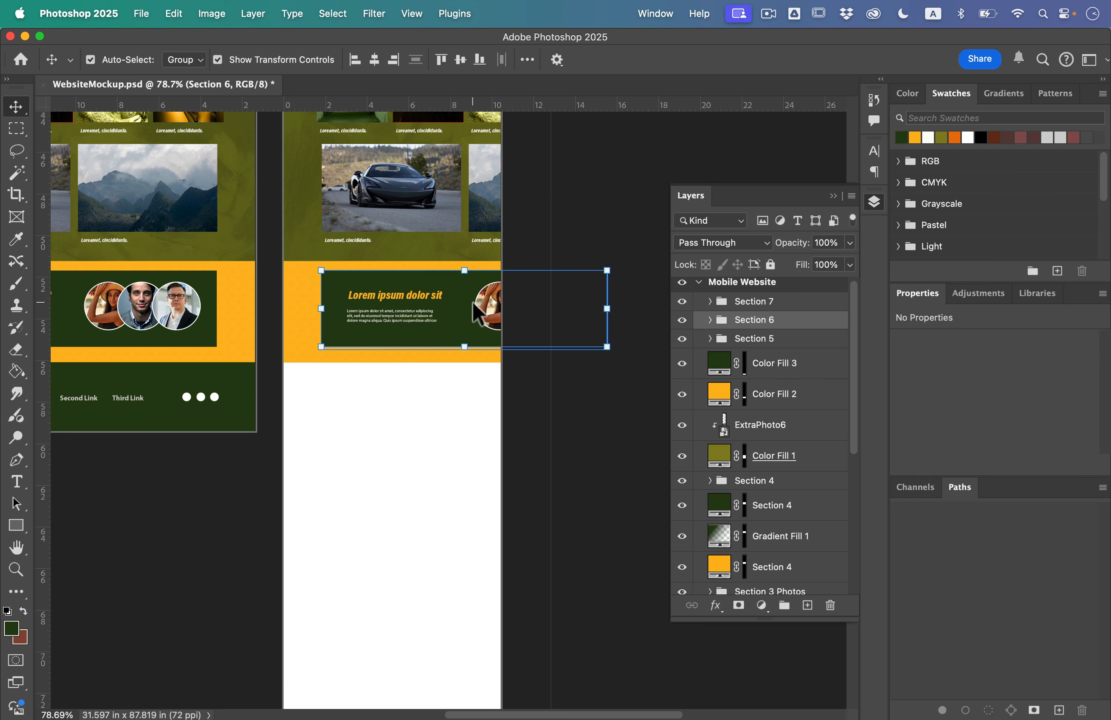
{"action": "left_click_drag", "start_coordinate": [475, 314], "coordinate": [430, 638]}
{"action": "scroll", "coordinate": [441, 631], "scroll_direction": "down", "scroll_amount": 5}
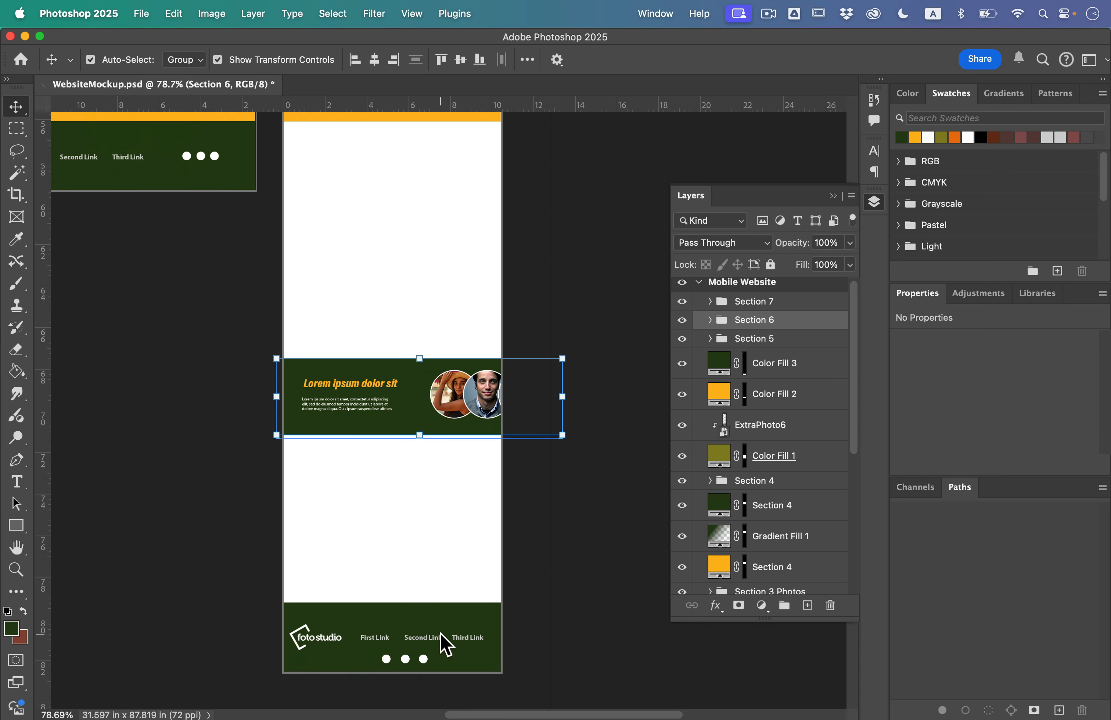
Step: Move the orange Color Fill 2 background down against the footer and stretch its upper edge to make it taller
{"action": "scroll", "coordinate": [444, 306], "scroll_direction": "up", "scroll_amount": 4}
{"action": "left_click", "coordinate": [426, 153]}
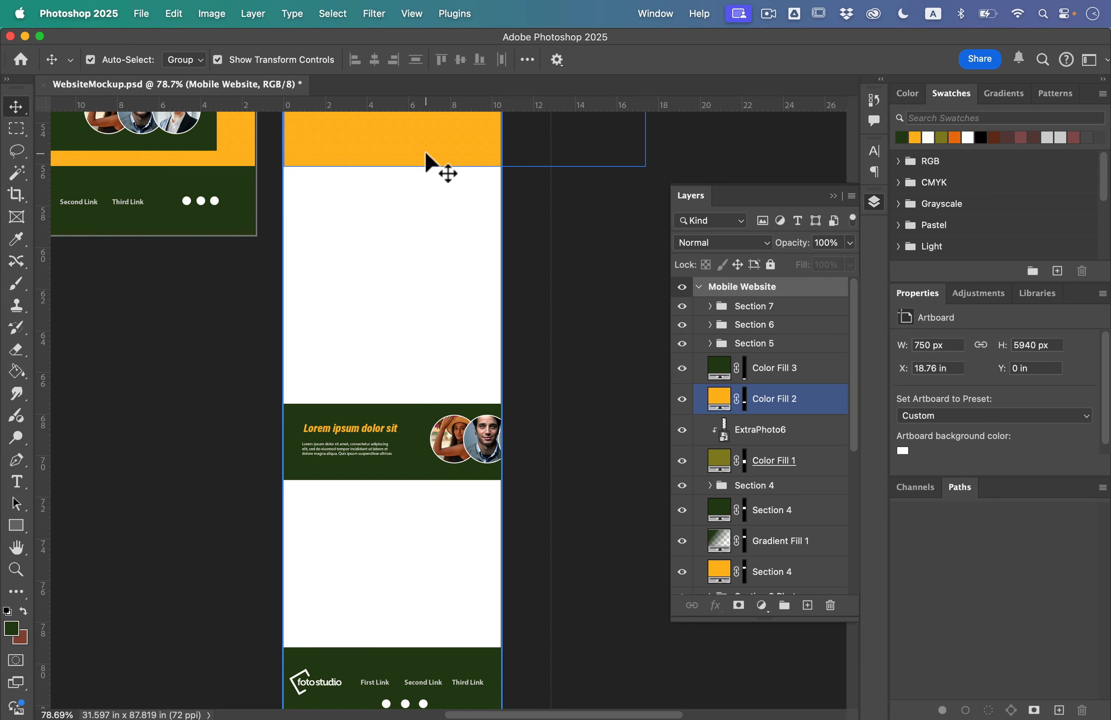
{"action": "left_click_drag", "start_coordinate": [425, 153], "coordinate": [418, 634]}
{"action": "left_click_drag", "start_coordinate": [461, 547], "coordinate": [461, 477]}
{"action": "key", "text": "Return"}
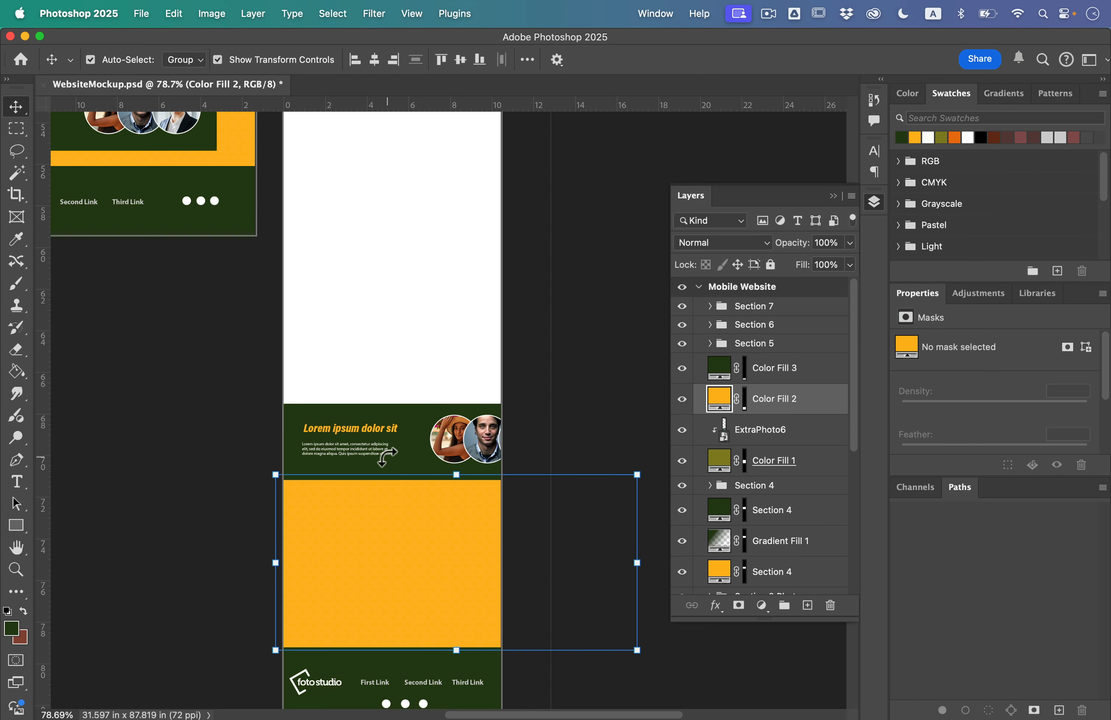
Step: Move Section 6 onto the orange background and, with auto-select set to Layer, resize its green rectangle to about 8.82 by 7.21 in
{"action": "scroll", "coordinate": [388, 459], "scroll_direction": "up", "scroll_amount": 2}
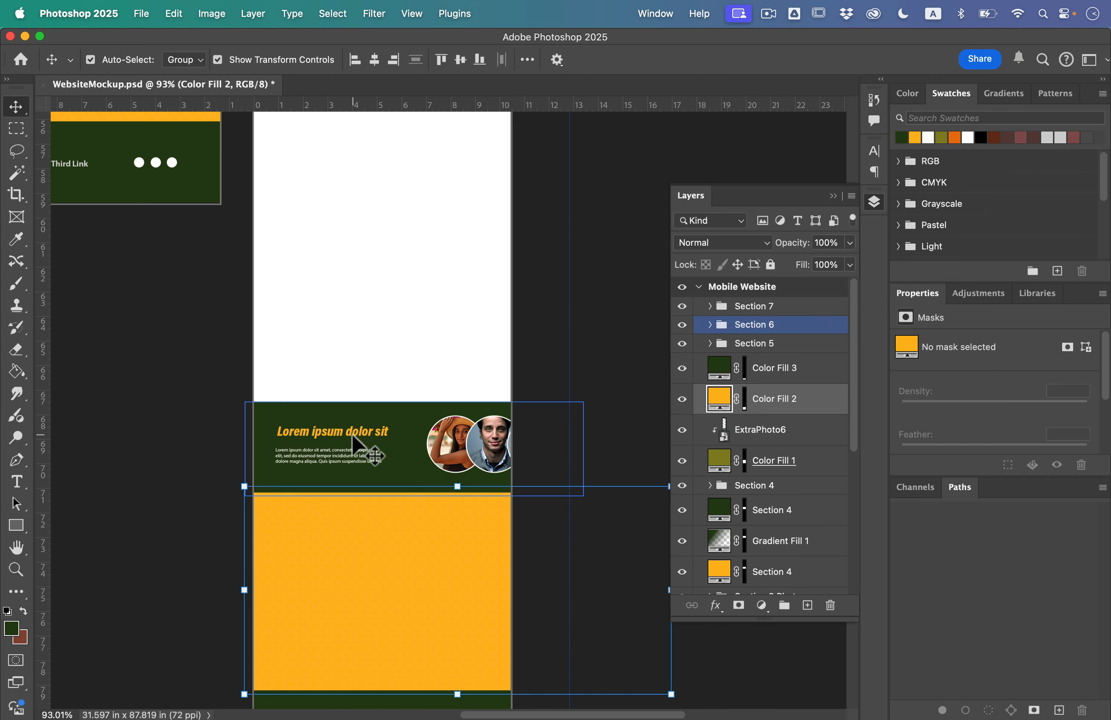
{"action": "left_click_drag", "start_coordinate": [408, 419], "coordinate": [415, 520]}
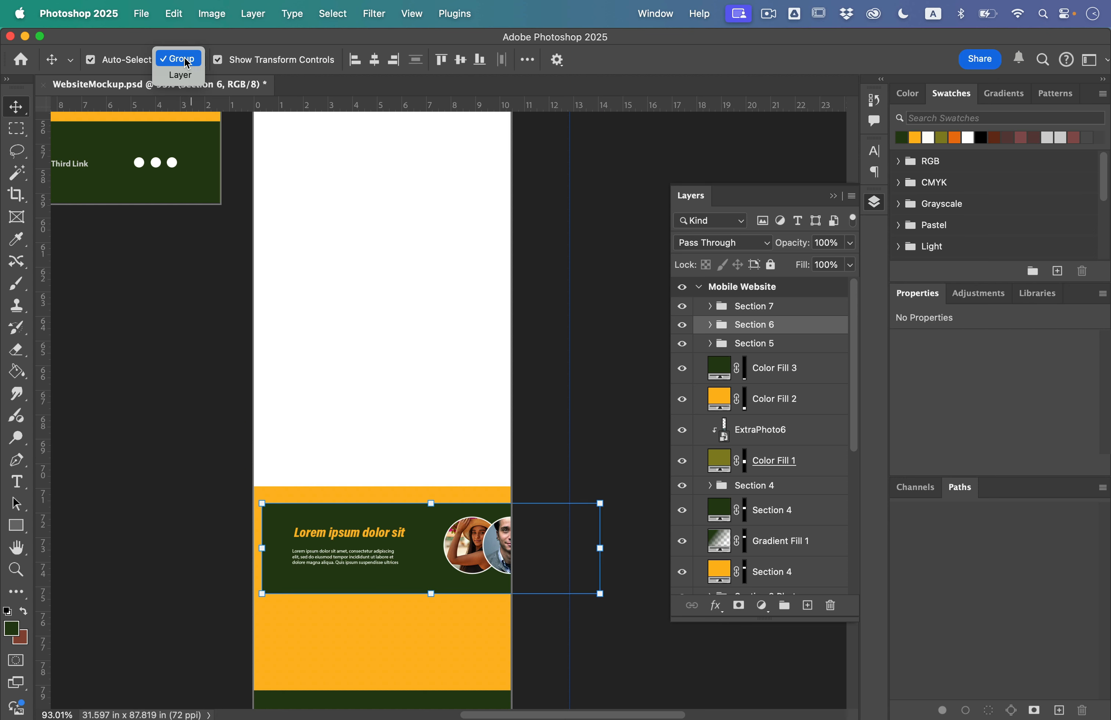
{"action": "left_click", "coordinate": [367, 356]}
{"action": "left_click", "coordinate": [446, 591]}
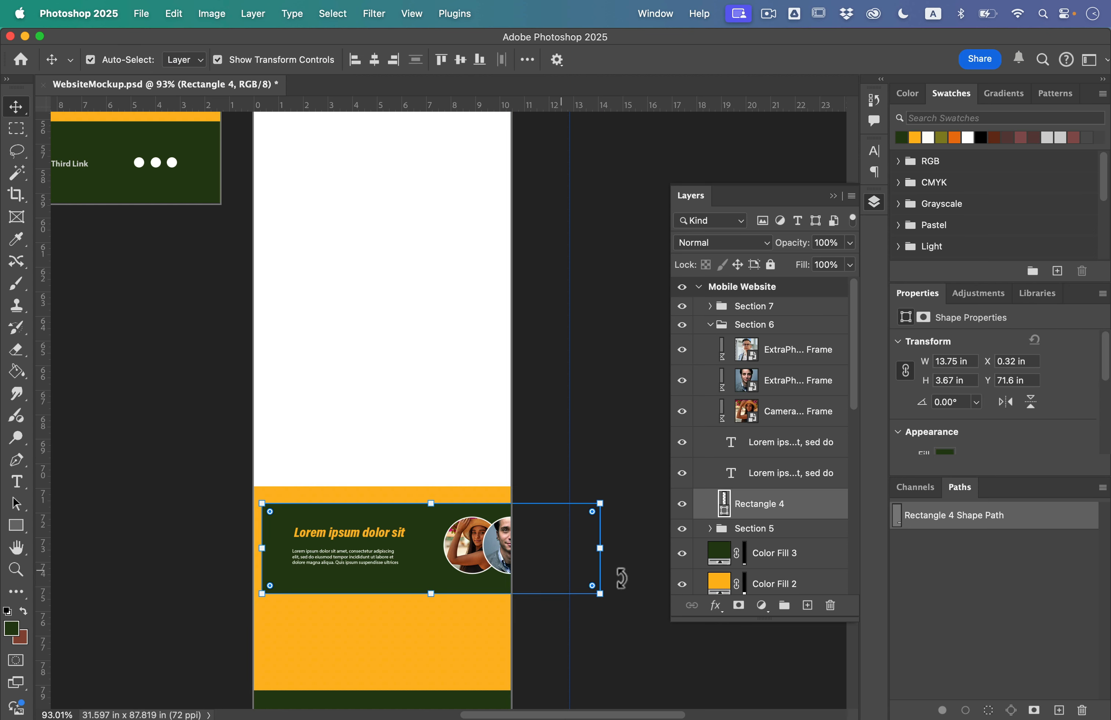
{"action": "left_click_drag", "start_coordinate": [600, 594], "coordinate": [478, 681]}
{"action": "key", "text": "Return"}
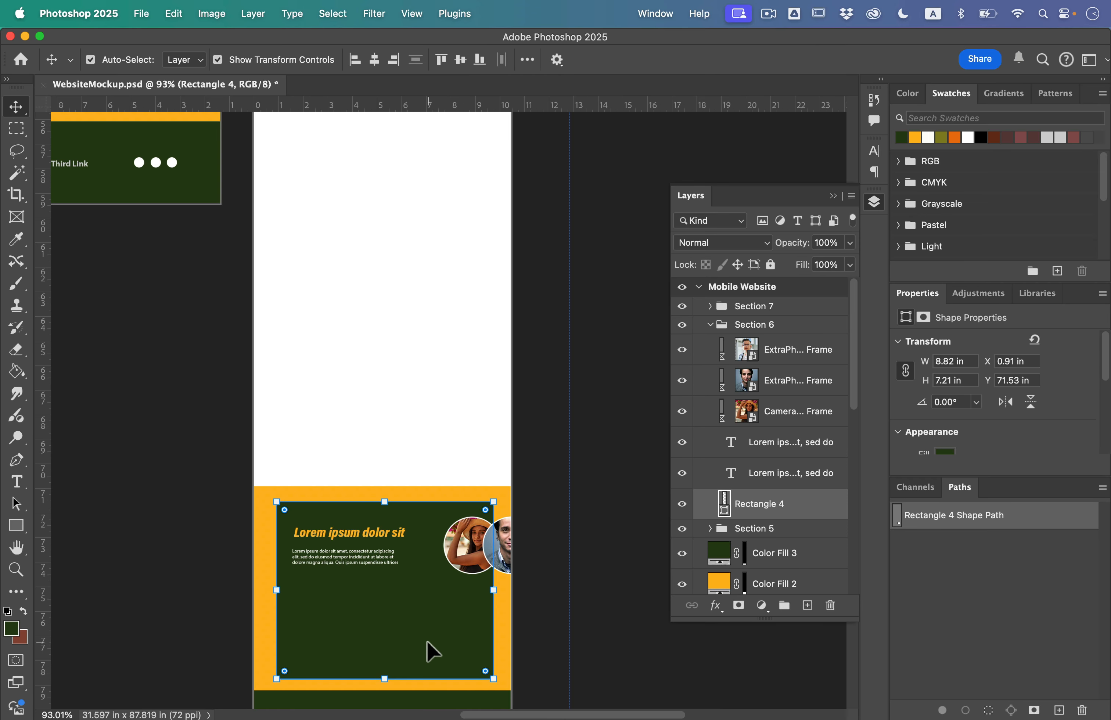
Step: Move the Section 6 heading and body text to the upper middle of the green rectangle and centre them on each other
{"action": "scroll", "coordinate": [427, 648], "scroll_direction": "up", "scroll_amount": 2}
{"action": "scroll", "coordinate": [433, 651], "scroll_direction": "down", "scroll_amount": 2}
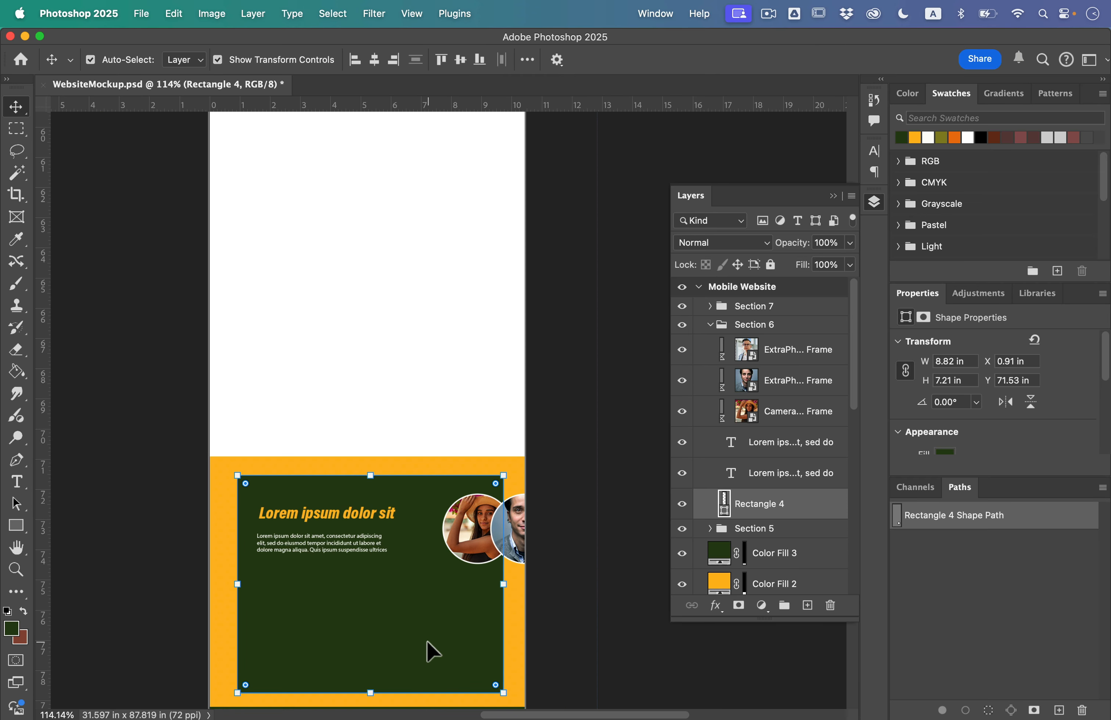
{"action": "left_click", "coordinate": [360, 521]}
{"action": "left_click", "coordinate": [351, 554], "text": "shift"}
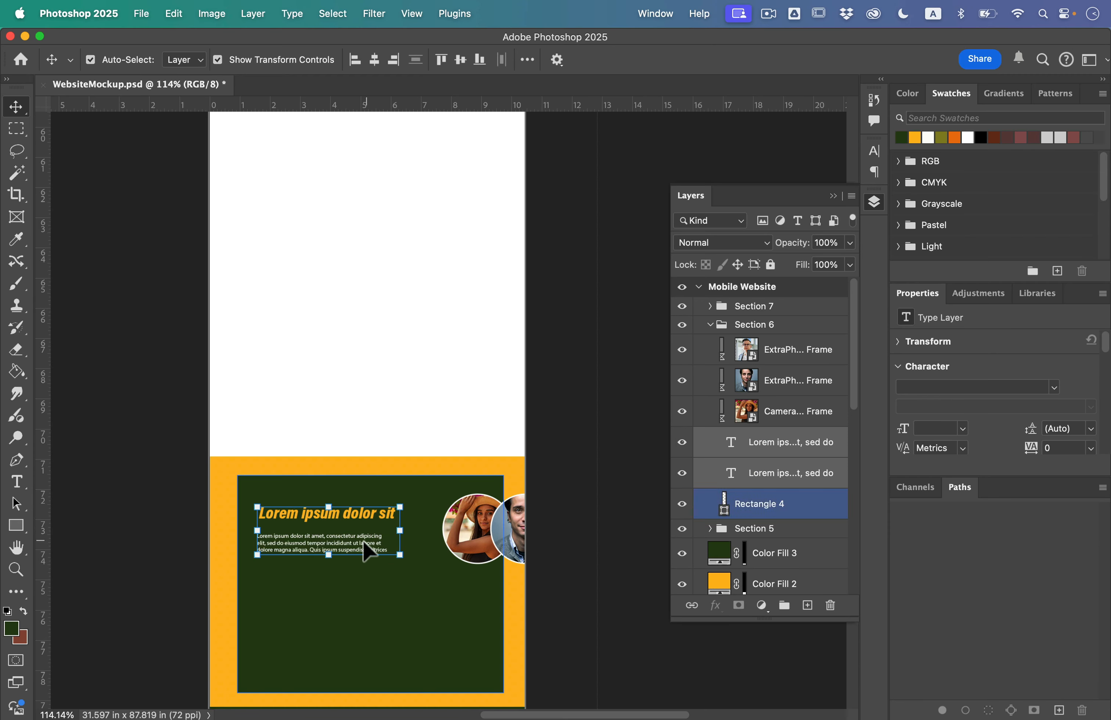
{"action": "left_click_drag", "start_coordinate": [363, 541], "coordinate": [406, 530]}
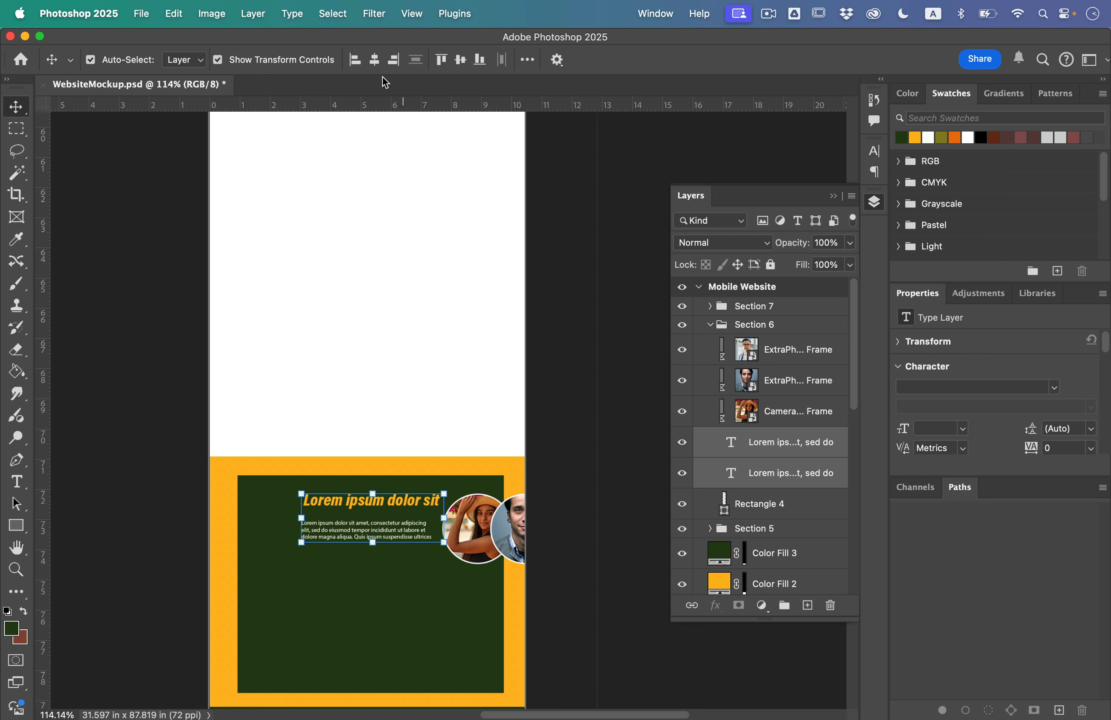
{"action": "key", "text": "shift+Left"}
{"action": "key", "text": "shift+Down"}
{"action": "key", "text": "shift+Down"}
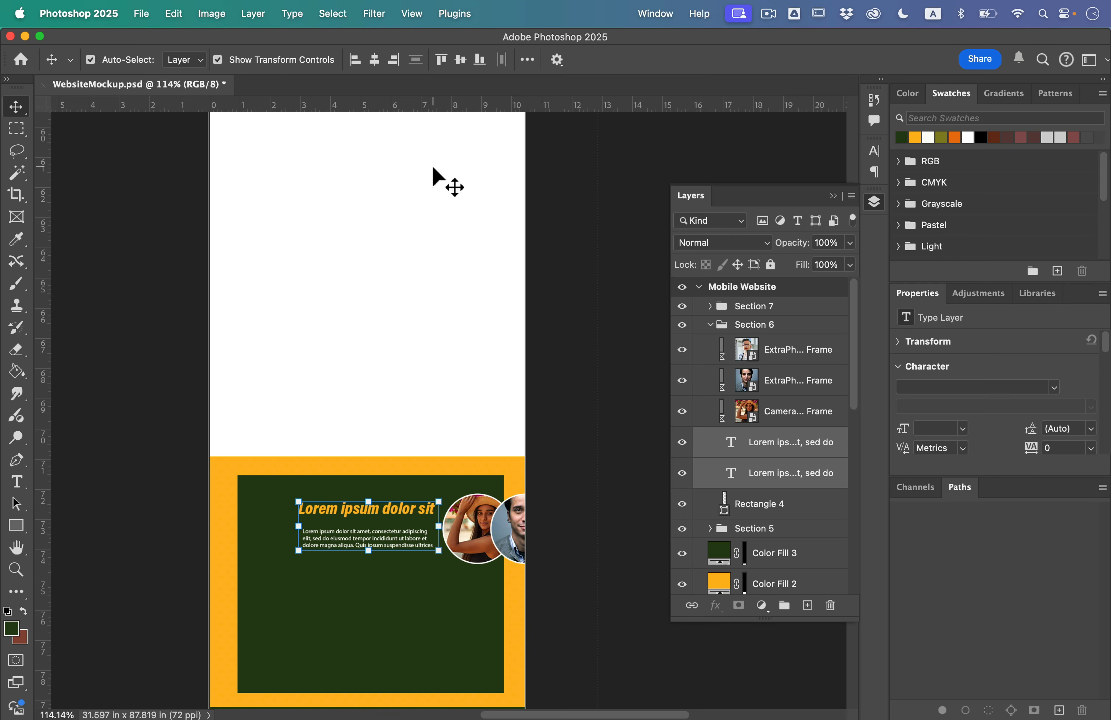
Step: Scale up the Section 6 heading and body text together
{"action": "key", "text": "super+t"}
{"action": "left_click_drag", "start_coordinate": [305, 534], "coordinate": [286, 534]}
{"action": "key", "text": "Return"}
Step: Move the three round photo frames of Section 6 together below the body text inside the green rectangle
{"action": "left_click", "coordinate": [792, 352]}
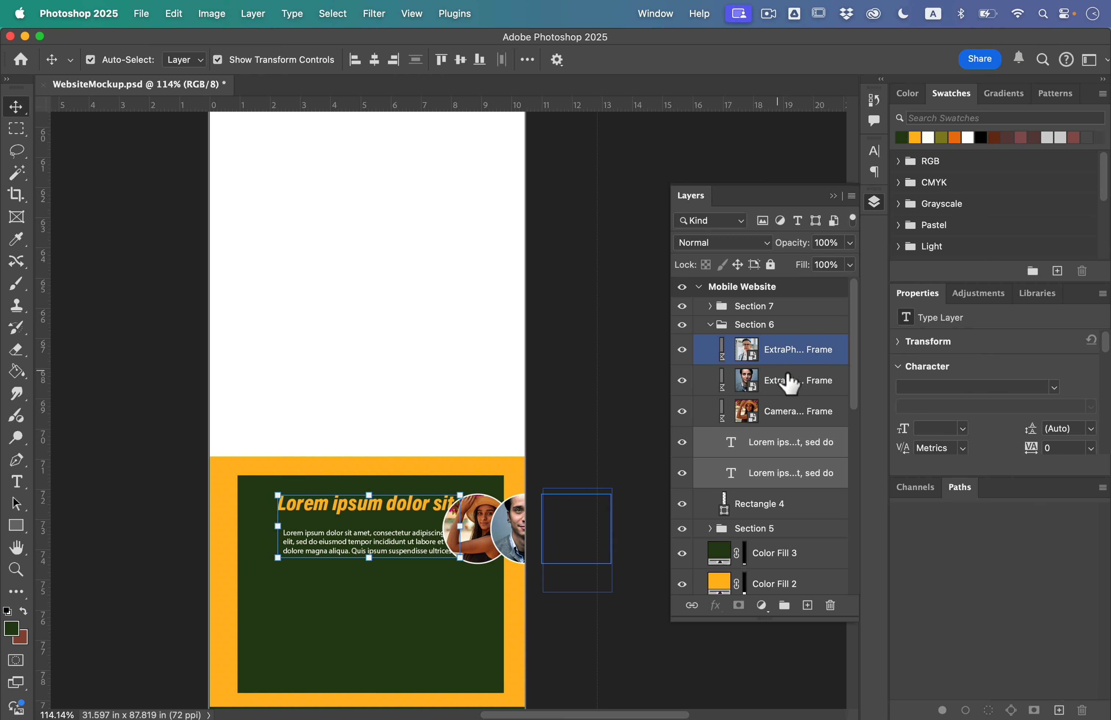
{"action": "left_click", "coordinate": [781, 379], "text": "shift"}
{"action": "left_click", "coordinate": [760, 415], "text": "shift"}
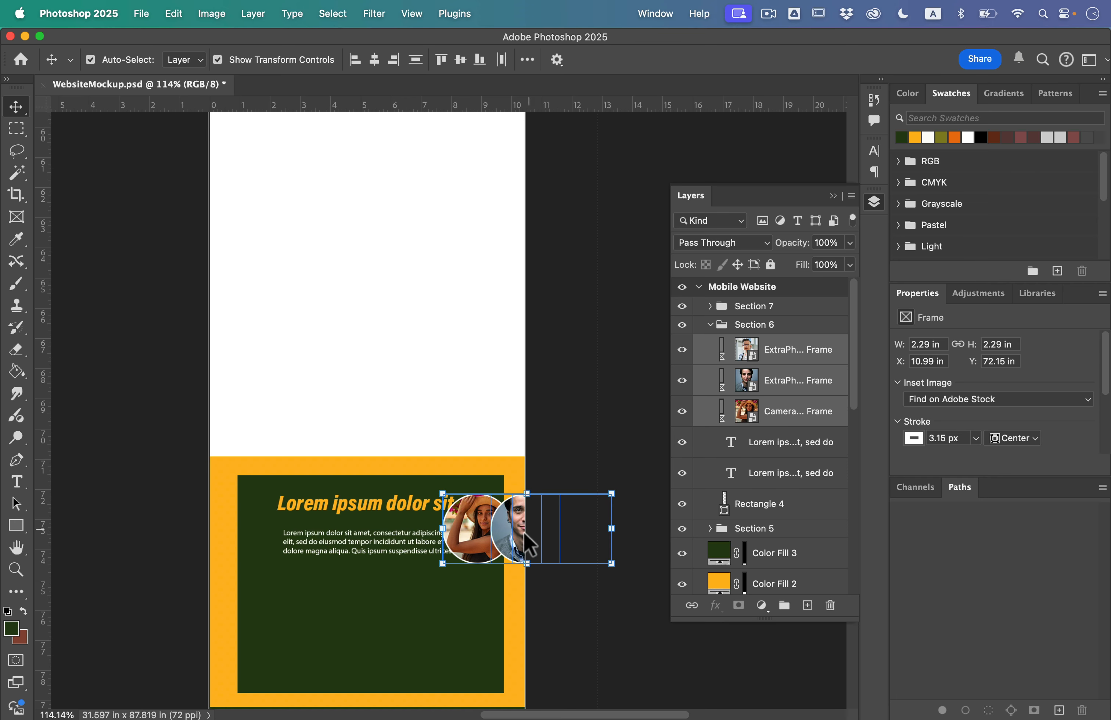
{"action": "left_click_drag", "start_coordinate": [524, 534], "coordinate": [357, 649]}
{"action": "left_click", "coordinate": [568, 645]}
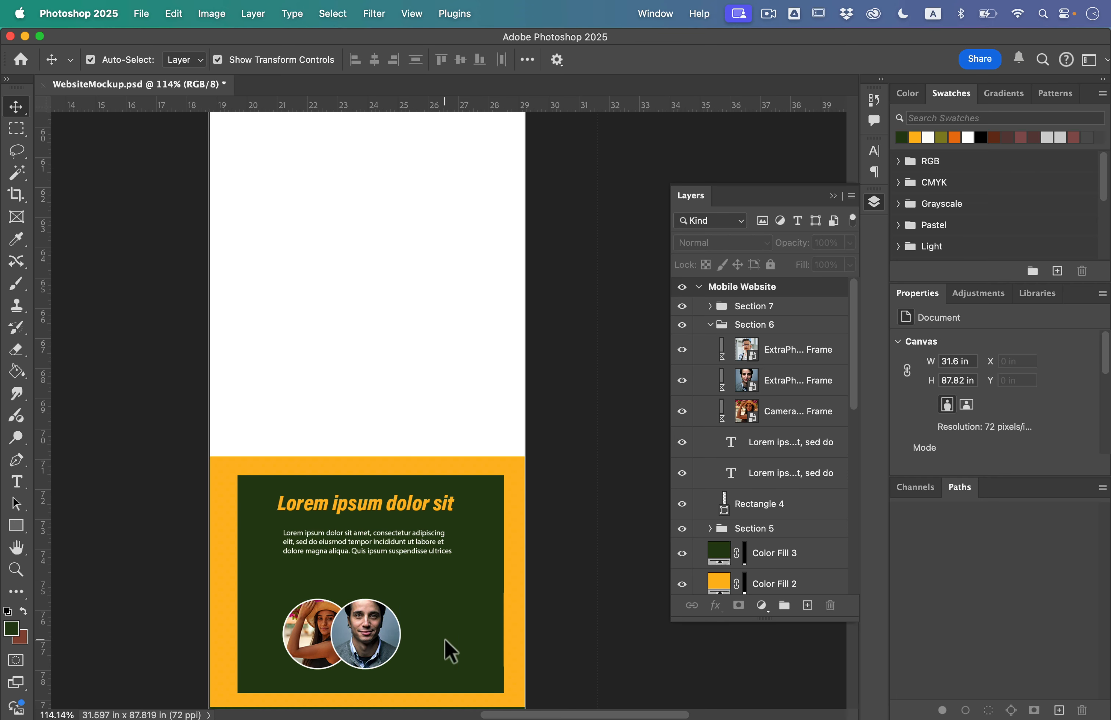
Step: Check the three round photo frames one by one, hide the Section 5 group, and nudge the Section 6 green rectangle slightly to the left
{"action": "scroll", "coordinate": [392, 631], "scroll_direction": "up", "scroll_amount": 3}
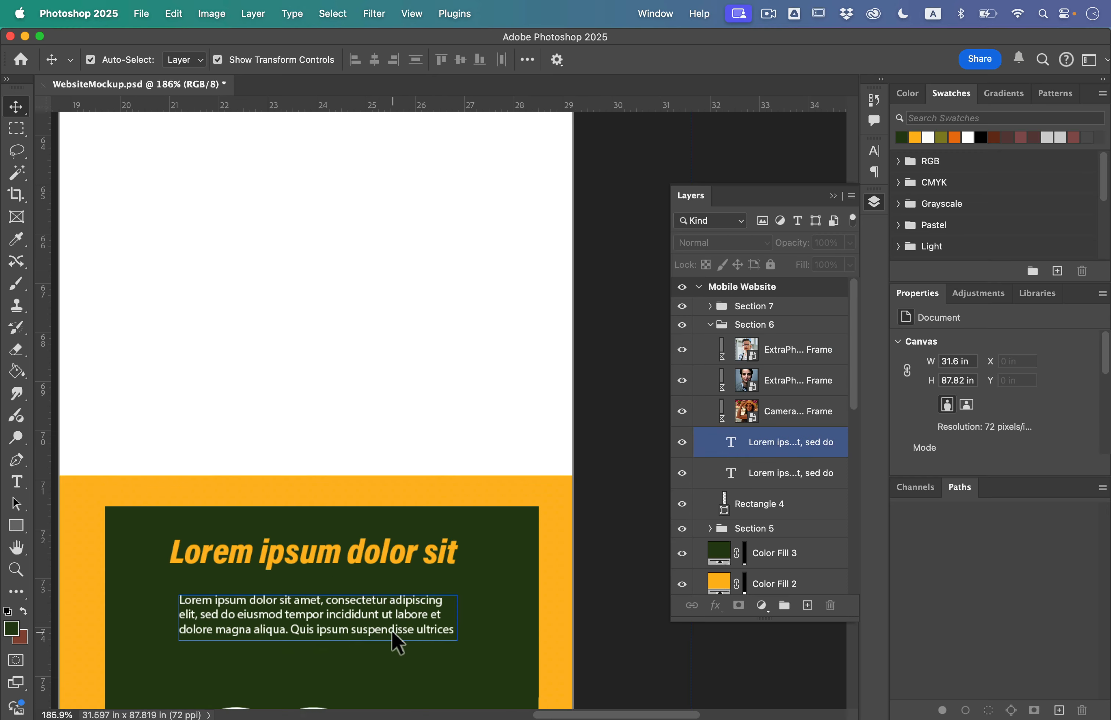
{"action": "scroll", "coordinate": [392, 631], "scroll_direction": "down", "scroll_amount": 3}
{"action": "left_click", "coordinate": [393, 623]}
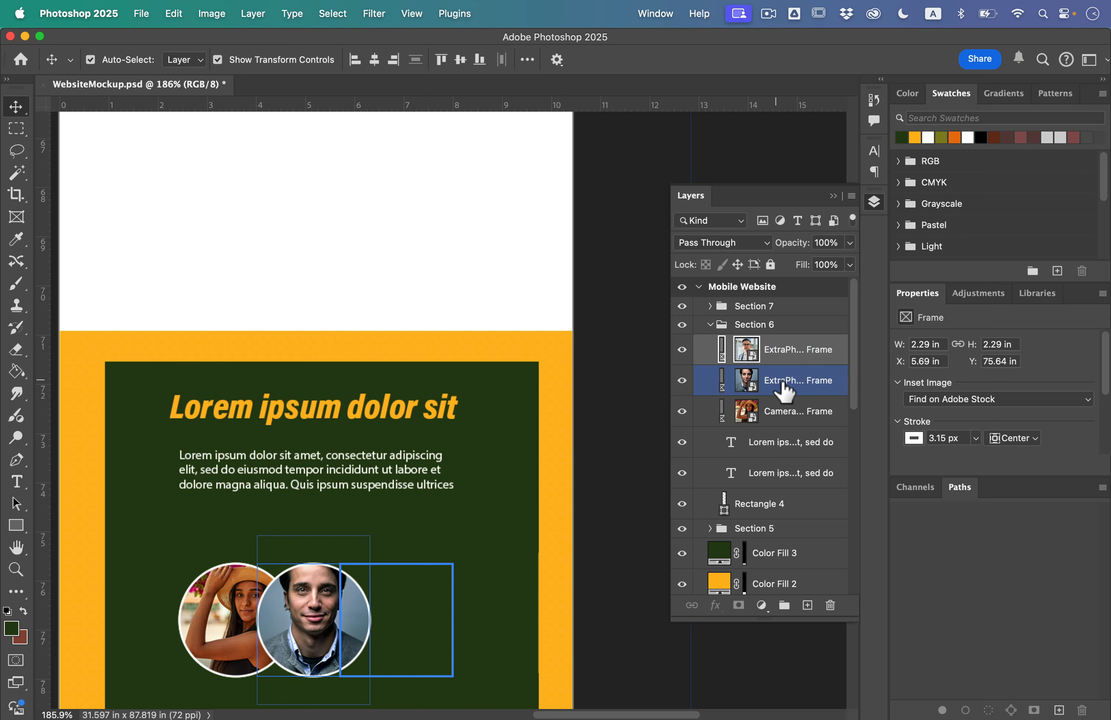
{"action": "left_click_drag", "start_coordinate": [371, 613], "coordinate": [310, 619]}
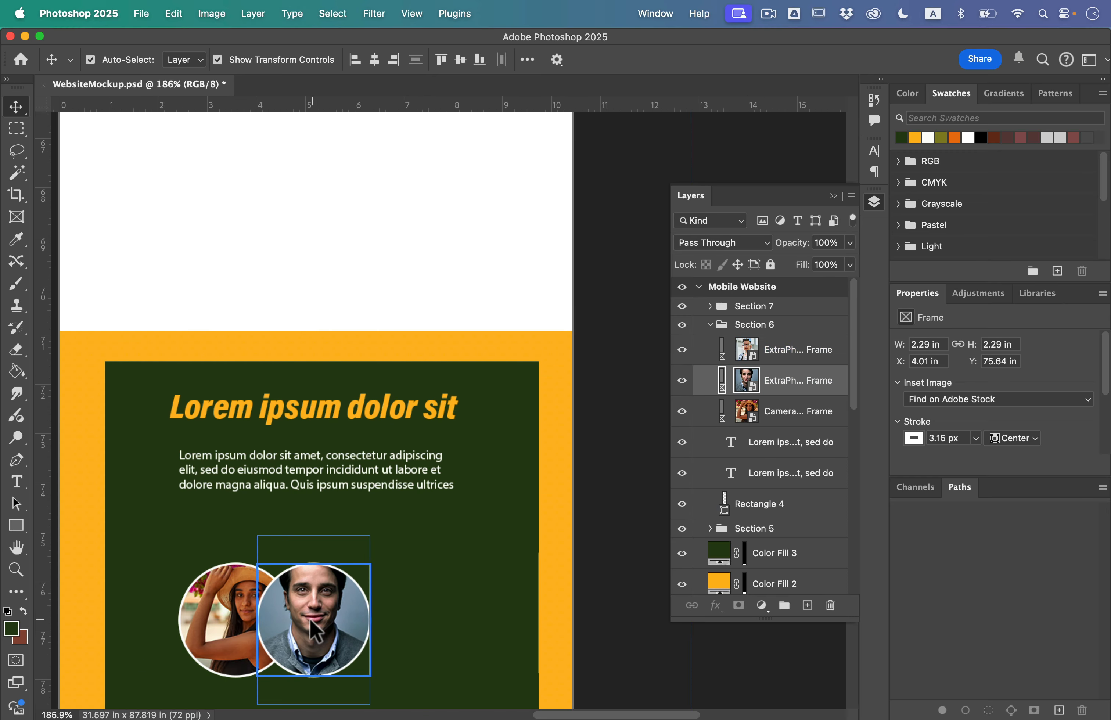
{"action": "left_click", "coordinate": [237, 615]}
{"action": "scroll", "coordinate": [327, 561], "scroll_direction": "down", "scroll_amount": 2}
{"action": "left_click", "coordinate": [475, 483]}
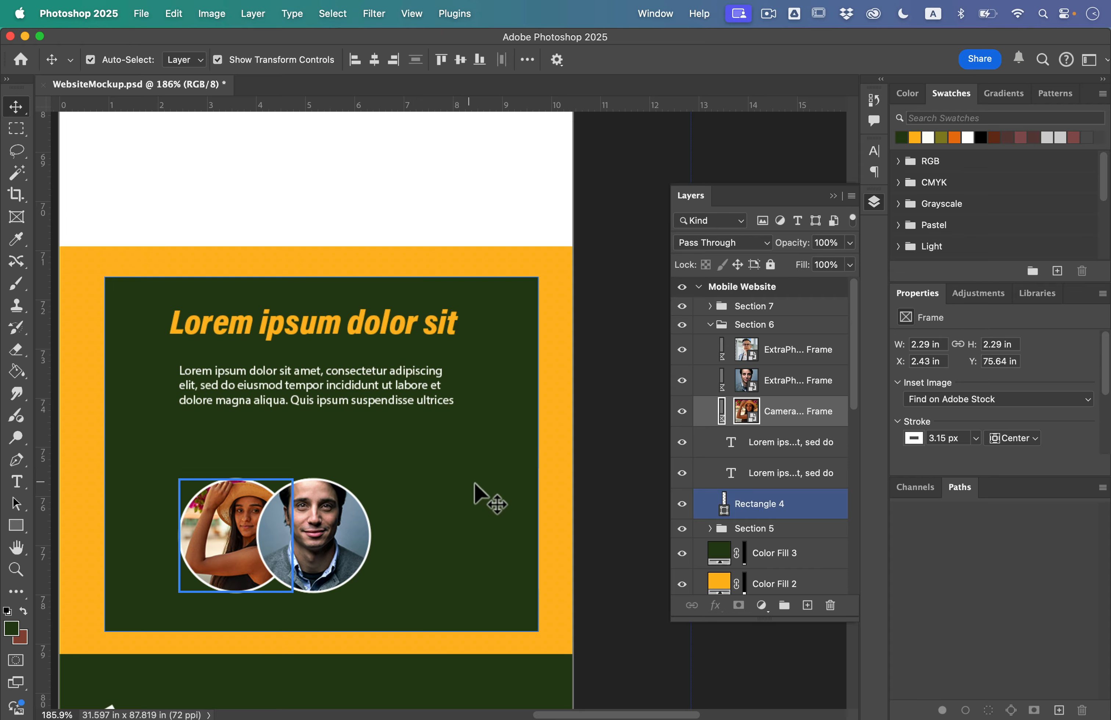
{"action": "left_click_drag", "start_coordinate": [475, 484], "coordinate": [472, 486]}
{"action": "left_click", "coordinate": [610, 533]}
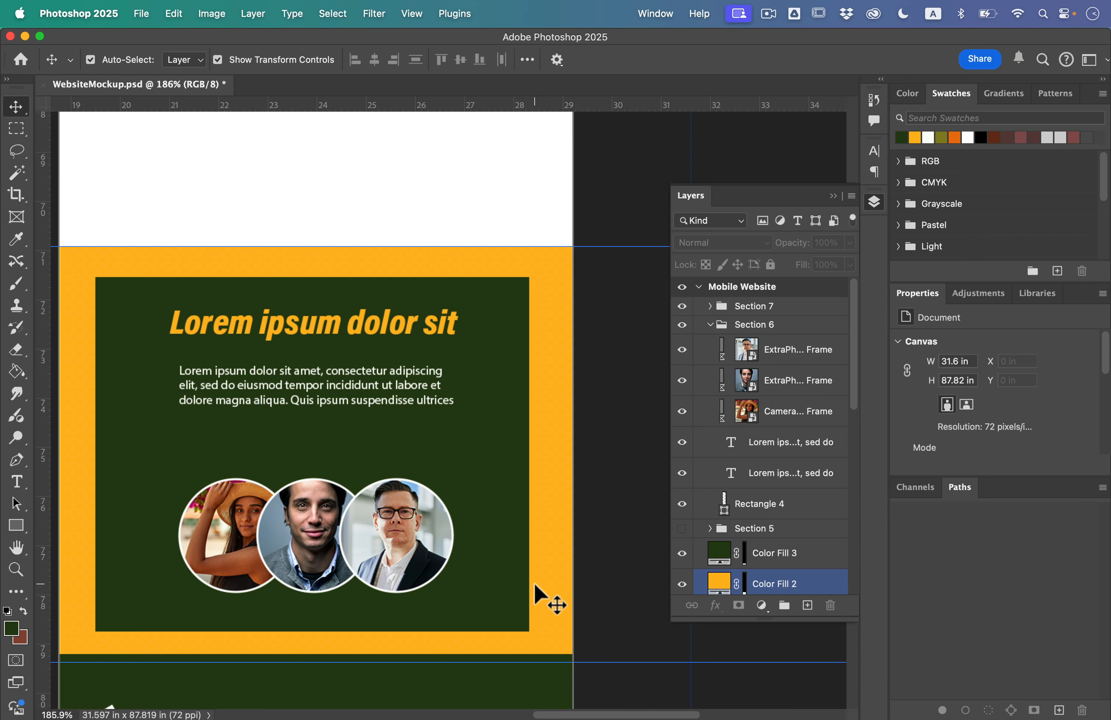
Step: Shorten the Section 6 green rectangle from its upper edge and move the heading and body text down inside it
{"action": "scroll", "coordinate": [539, 557], "scroll_direction": "down", "scroll_amount": 3}
{"action": "left_click", "coordinate": [495, 486]}
{"action": "left_click_drag", "start_coordinate": [349, 570], "coordinate": [350, 571]}
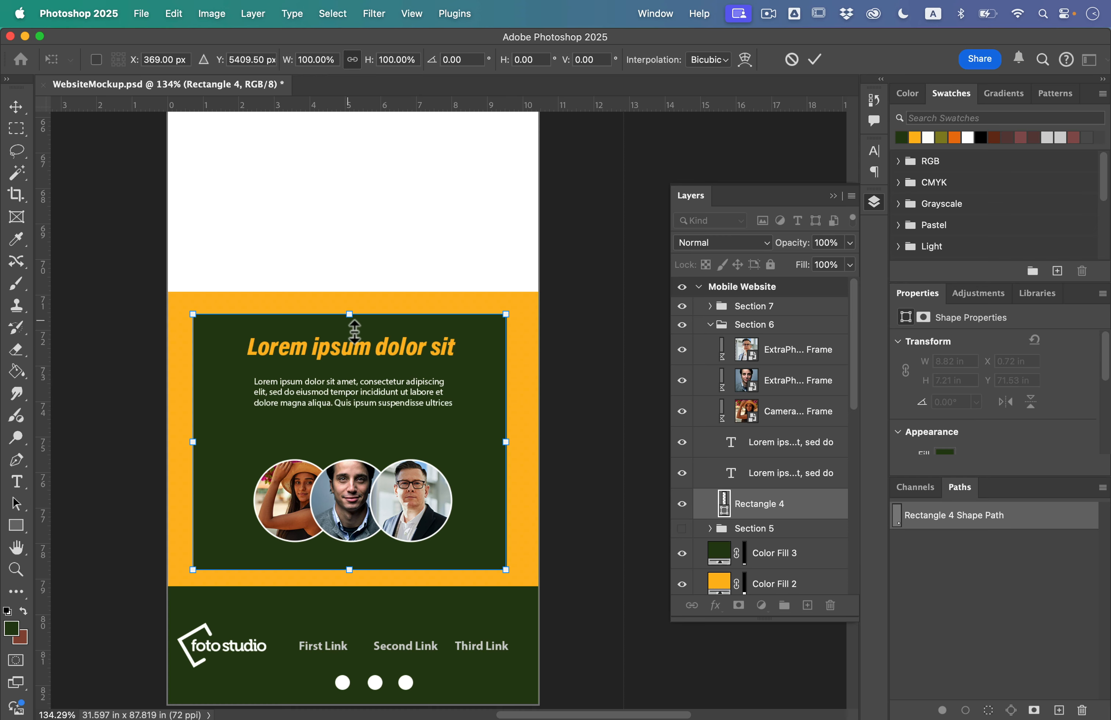
{"action": "left_click_drag", "start_coordinate": [354, 331], "coordinate": [376, 431]}
{"action": "key", "text": "Return"}
{"action": "left_click", "coordinate": [363, 347]}
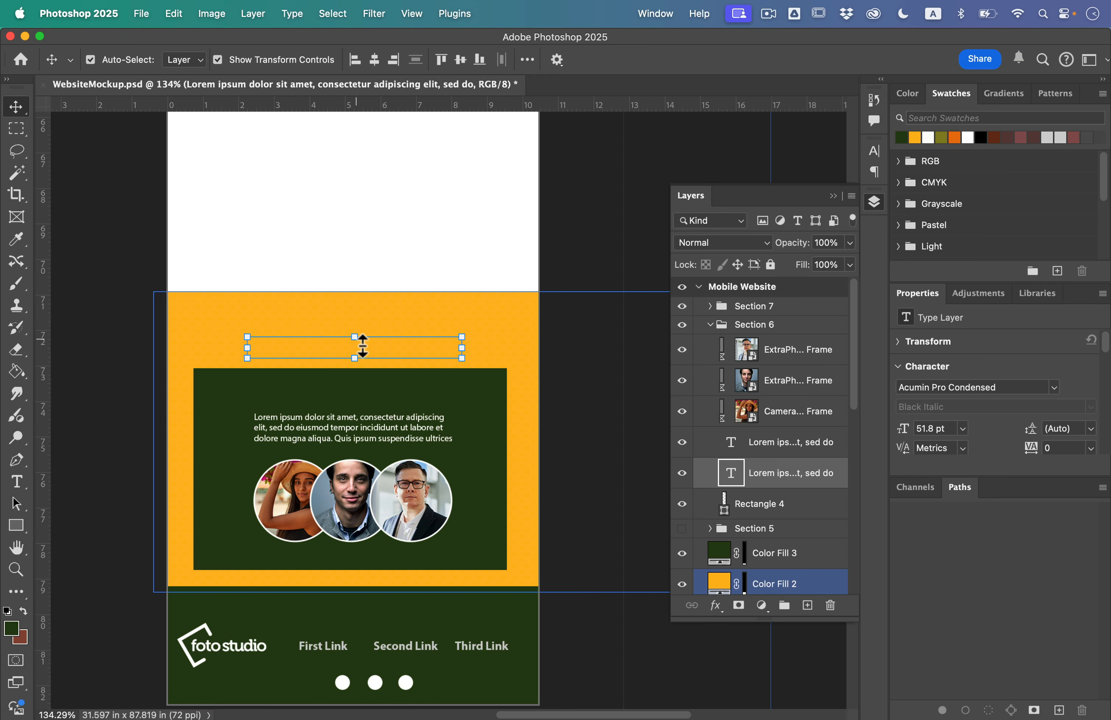
{"action": "left_click_drag", "start_coordinate": [377, 355], "coordinate": [380, 404]}
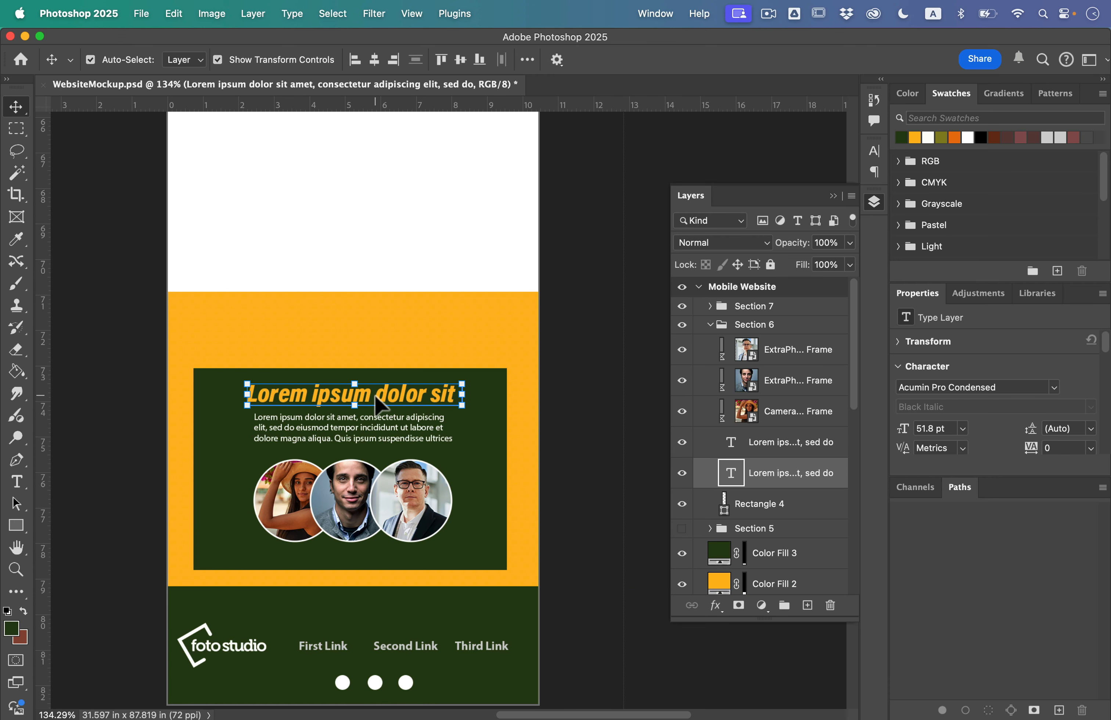
Step: Shorten the orange Color Fill 2 background from its upper edge to 81.44% height
{"action": "left_click", "coordinate": [370, 365]}
{"action": "left_click_drag", "start_coordinate": [469, 295], "coordinate": [469, 357]}
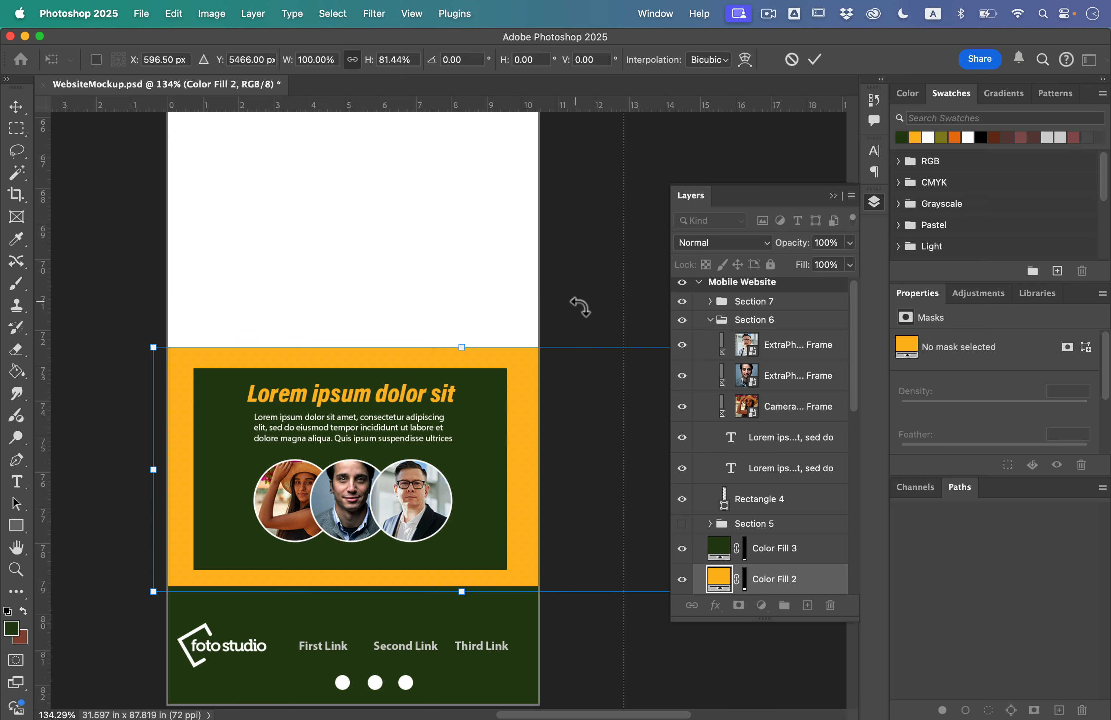
{"action": "key", "text": "Return"}
Step: Move the olive Color Fill 1 background with its ExtraPhoto6 texture down against the orange section, and show the Section 5 group
{"action": "scroll", "coordinate": [372, 265], "scroll_direction": "down", "scroll_amount": 3}
{"action": "scroll", "coordinate": [371, 265], "scroll_direction": "up", "scroll_amount": 5}
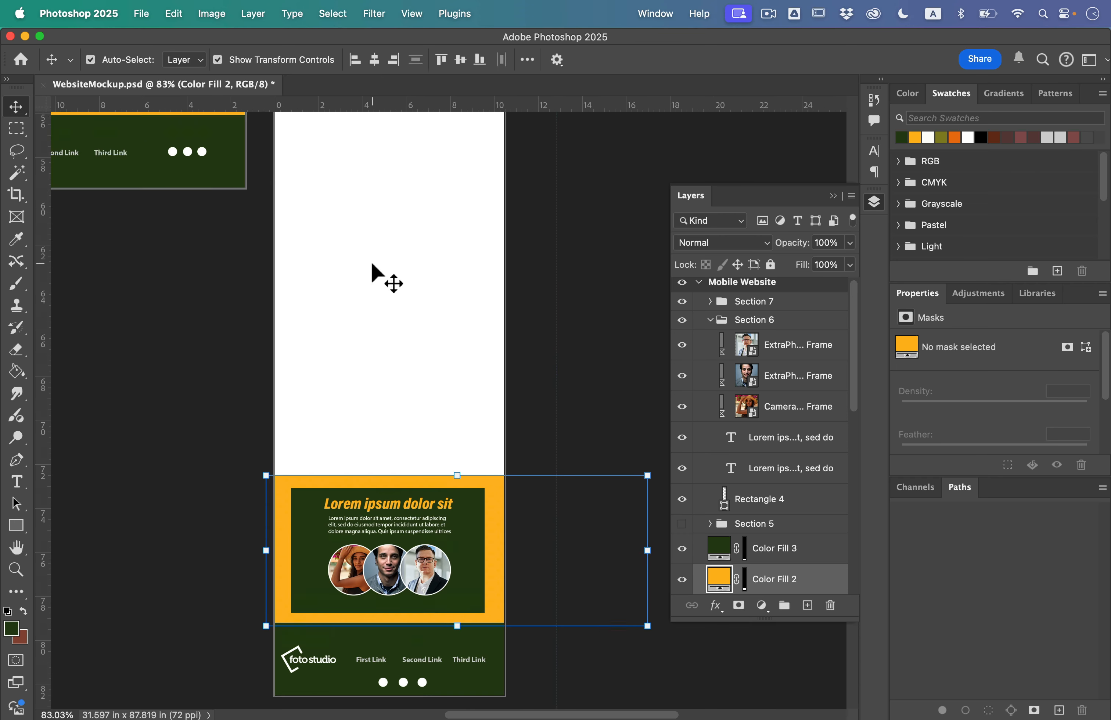
{"action": "scroll", "coordinate": [372, 264], "scroll_direction": "up", "scroll_amount": 10}
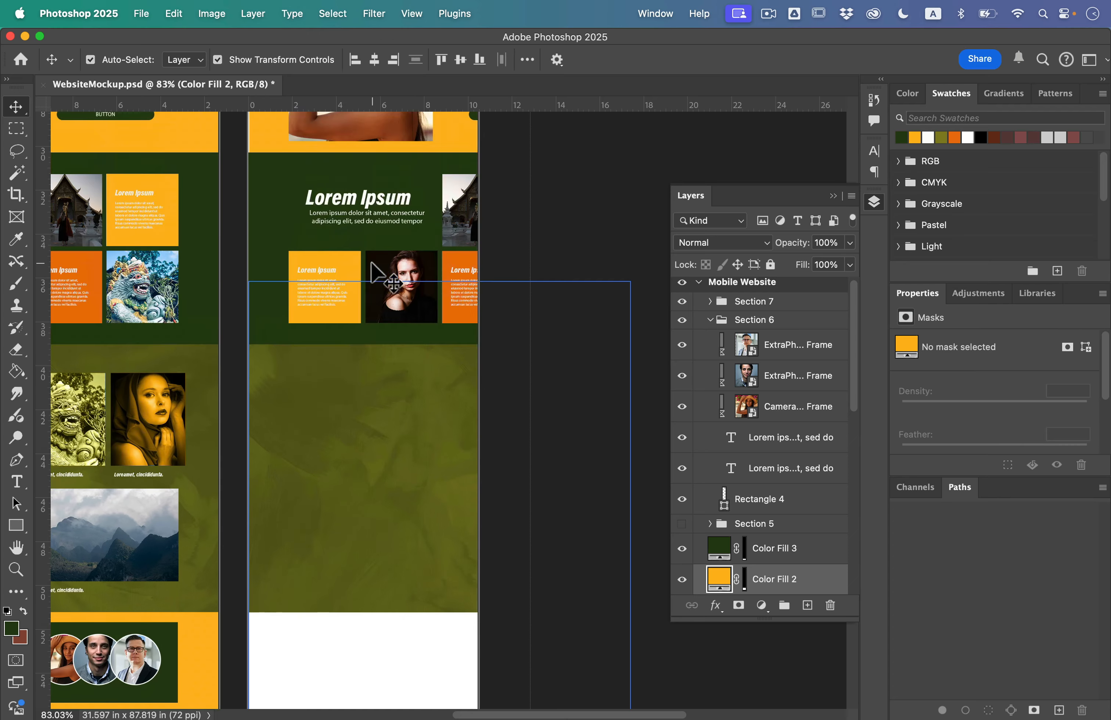
{"action": "scroll", "coordinate": [384, 404], "scroll_direction": "down", "scroll_amount": 3}
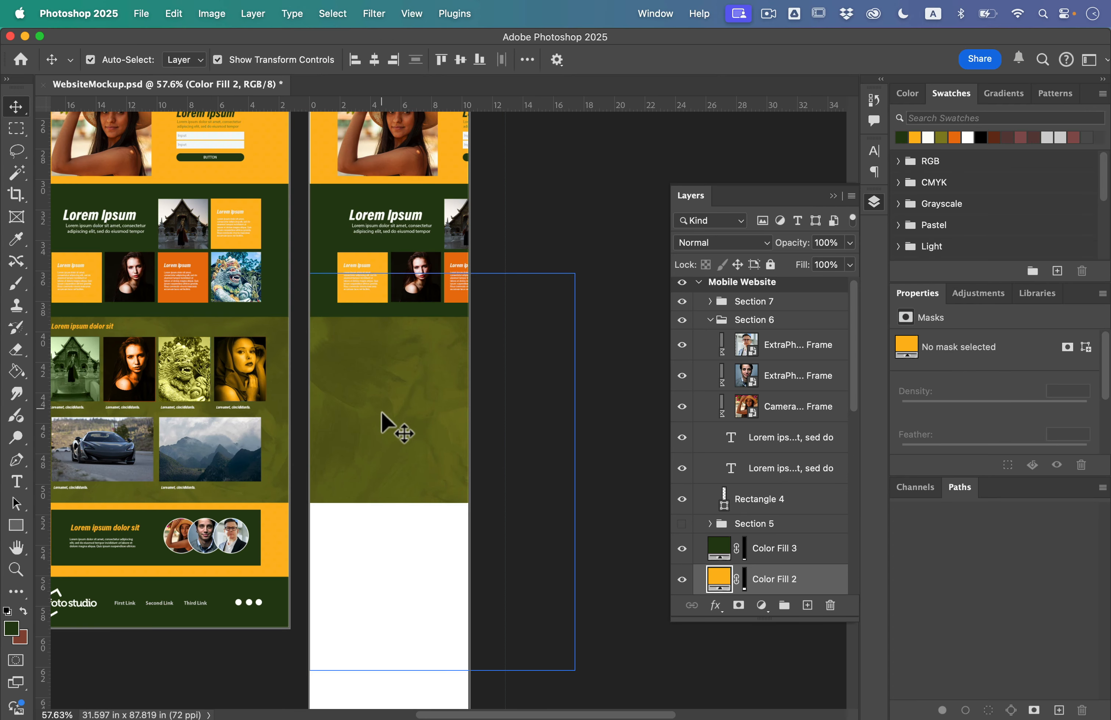
{"action": "left_click", "coordinate": [377, 564]}
{"action": "left_click_drag", "start_coordinate": [359, 555], "coordinate": [566, 345]}
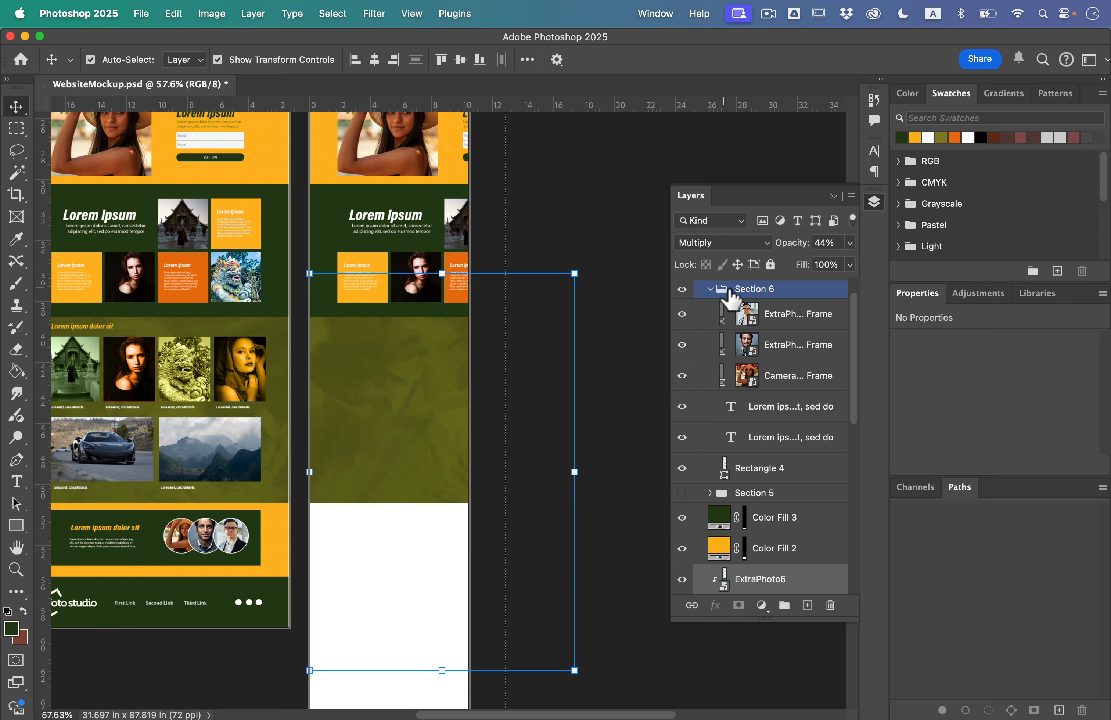
{"action": "left_click", "coordinate": [712, 290]}
{"action": "left_click_drag", "start_coordinate": [359, 382], "coordinate": [364, 568]}
{"action": "scroll", "coordinate": [364, 567], "scroll_direction": "down", "scroll_amount": 5}
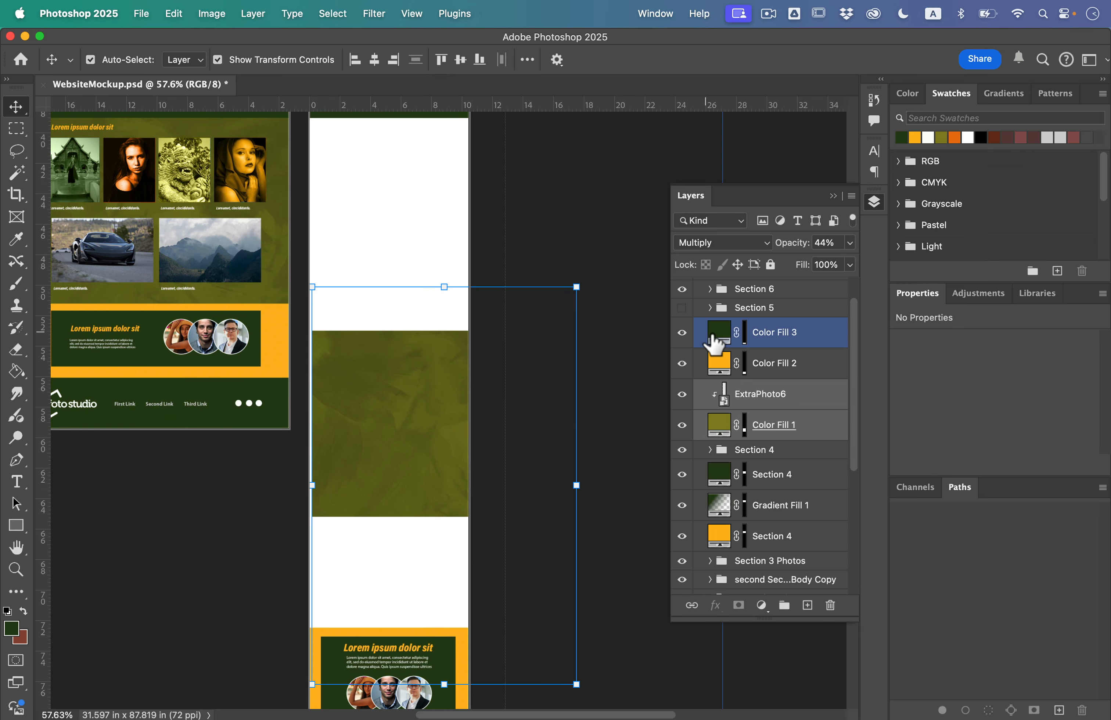
{"action": "left_click", "coordinate": [682, 308]}
{"action": "left_click_drag", "start_coordinate": [402, 347], "coordinate": [393, 500]}
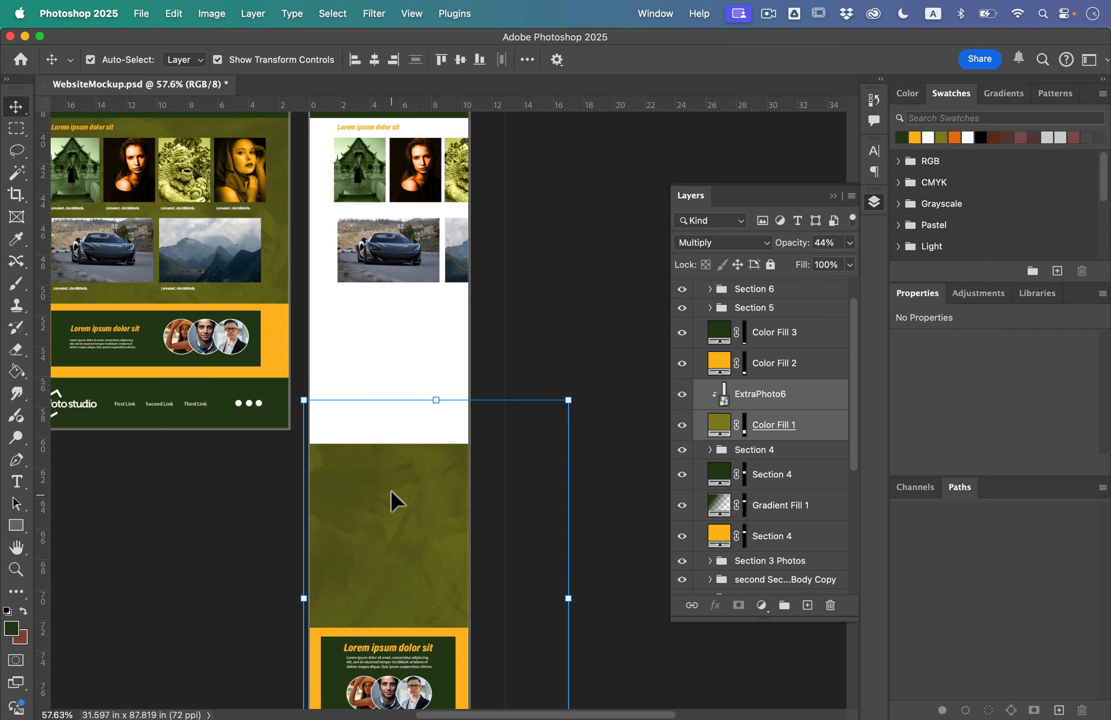
Step: Move the car photo to the lower end of the olive background and stack the mountain photo above it, each with its caption
{"action": "left_click", "coordinate": [414, 348]}
{"action": "scroll", "coordinate": [400, 351], "scroll_direction": "up", "scroll_amount": 2}
{"action": "scroll", "coordinate": [371, 318], "scroll_direction": "up", "scroll_amount": 1}
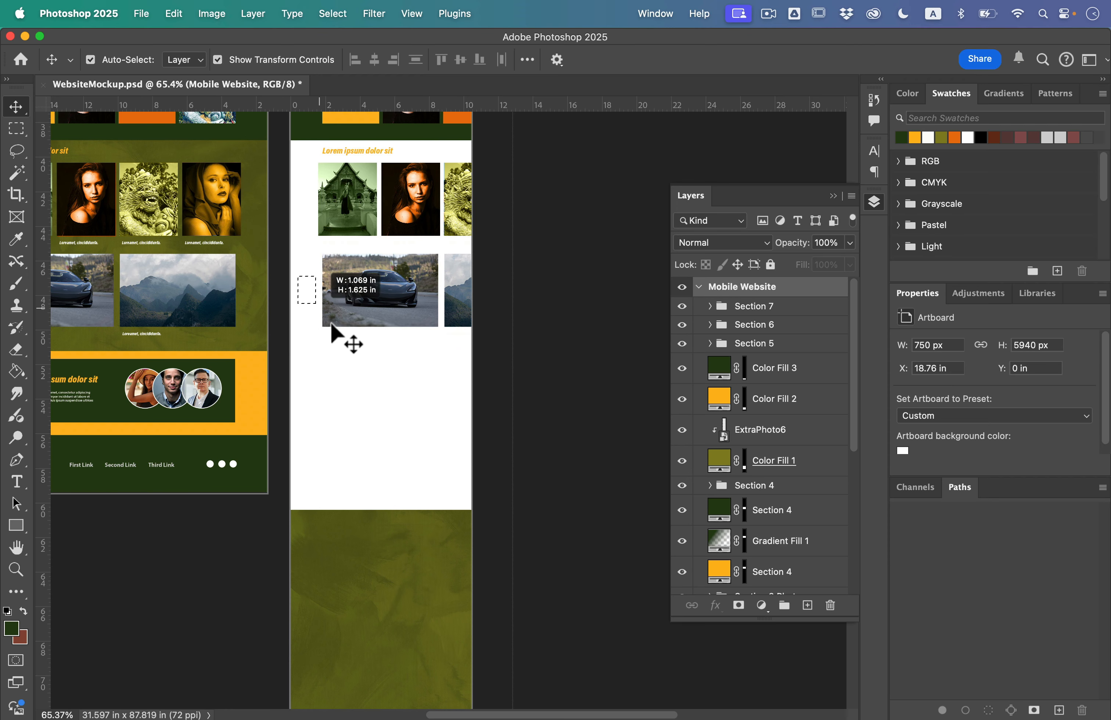
{"action": "left_click_drag", "start_coordinate": [331, 327], "coordinate": [333, 338]}
{"action": "left_click_drag", "start_coordinate": [390, 290], "coordinate": [390, 614]}
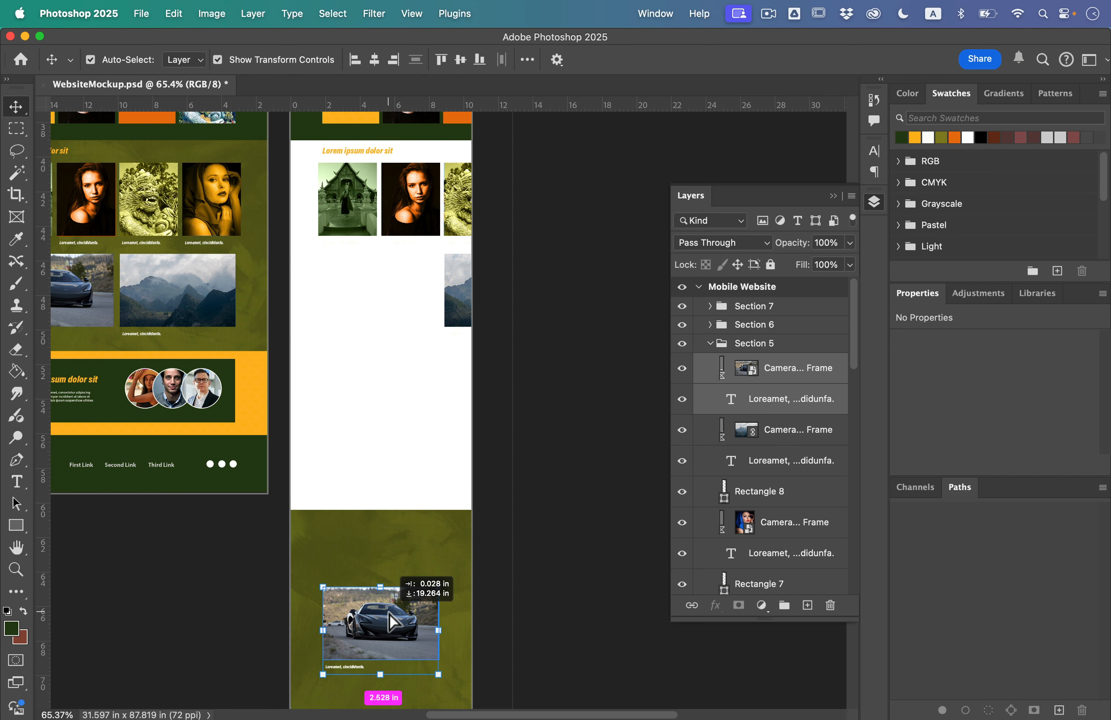
{"action": "scroll", "coordinate": [389, 614], "scroll_direction": "down", "scroll_amount": 5}
{"action": "left_click_drag", "start_coordinate": [394, 449], "coordinate": [395, 499]}
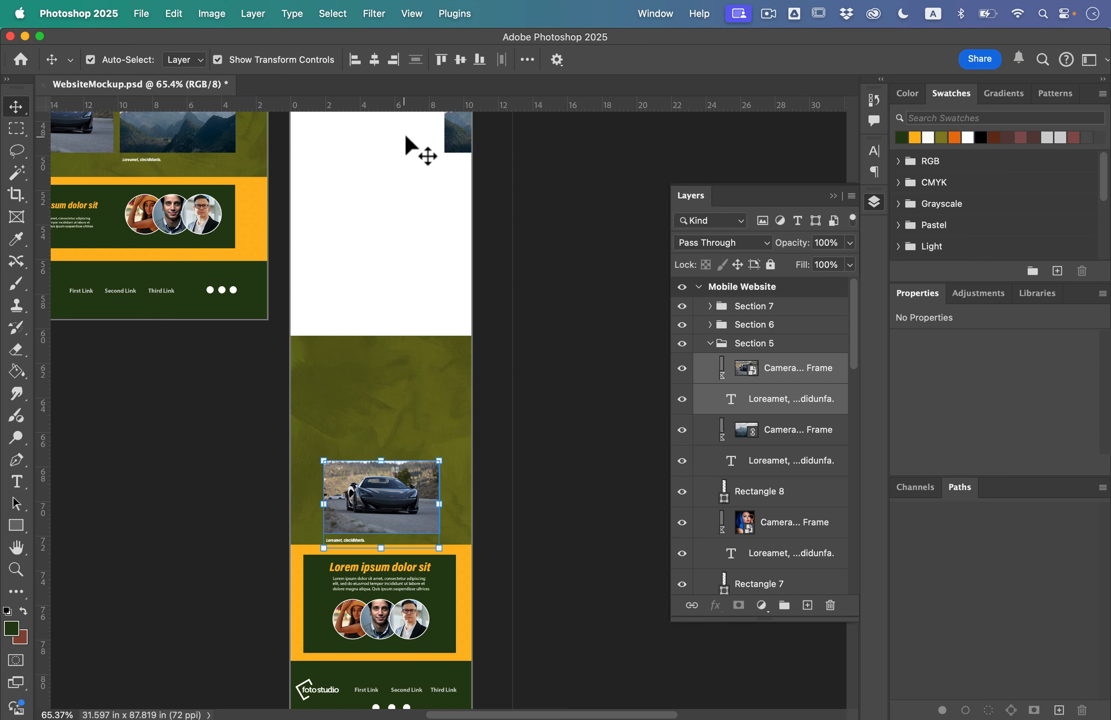
{"action": "left_click_drag", "start_coordinate": [406, 139], "coordinate": [344, 432]}
{"action": "scroll", "coordinate": [441, 441], "scroll_direction": "up", "scroll_amount": 3}
Step: Move the ExtraPhoto6 texture up and stretch the olive Color Fill 1 background upward to 167.12% height
{"action": "left_click", "coordinate": [458, 515]}
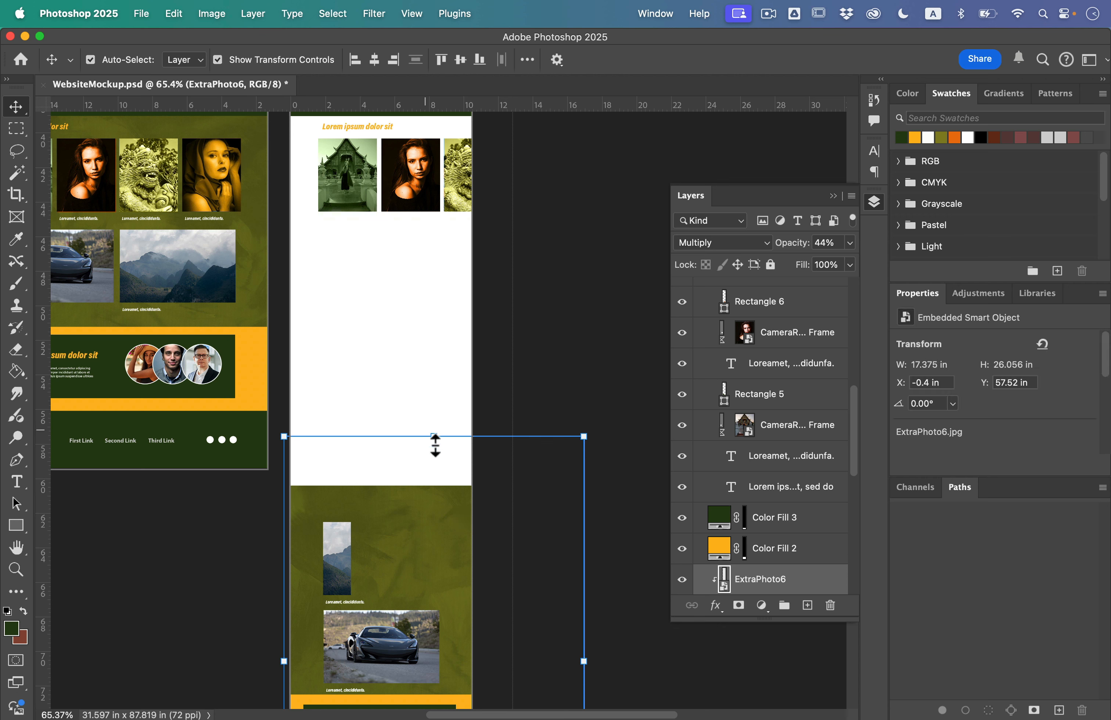
{"action": "left_click_drag", "start_coordinate": [442, 487], "coordinate": [439, 420]}
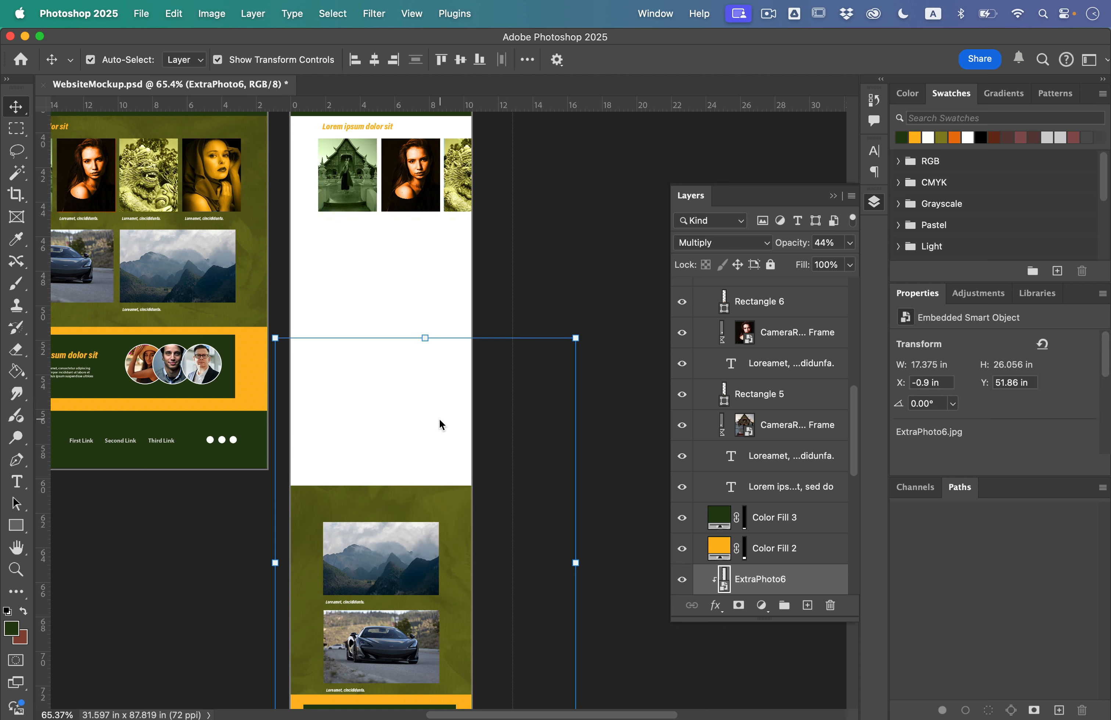
{"action": "scroll", "coordinate": [786, 561], "scroll_direction": "down", "scroll_amount": 2}
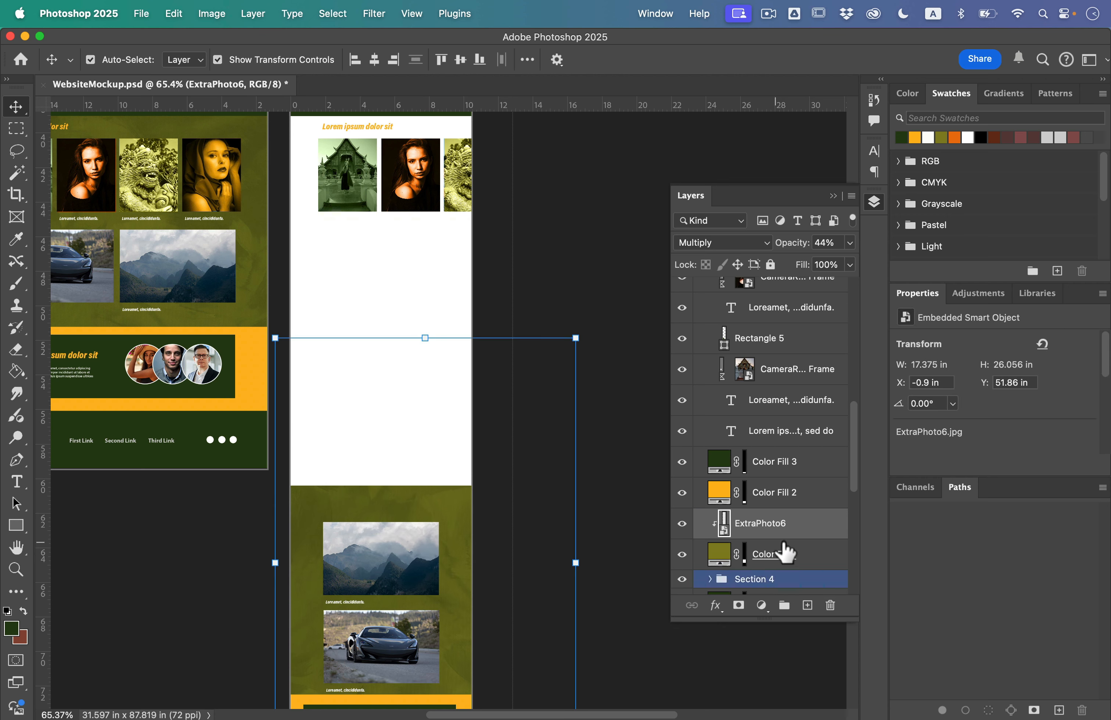
{"action": "left_click", "coordinate": [795, 556]}
{"action": "left_click_drag", "start_coordinate": [429, 487], "coordinate": [447, 351]}
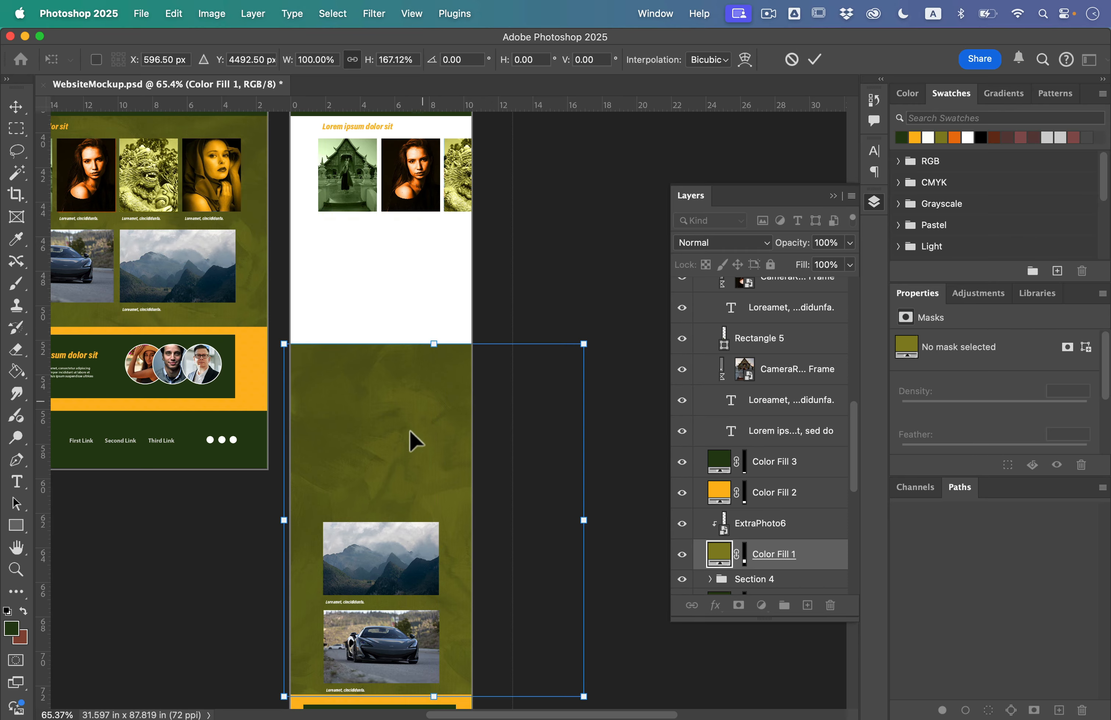
{"action": "scroll", "coordinate": [354, 273], "scroll_direction": "up", "scroll_amount": 1}
{"action": "key", "text": "Return"}
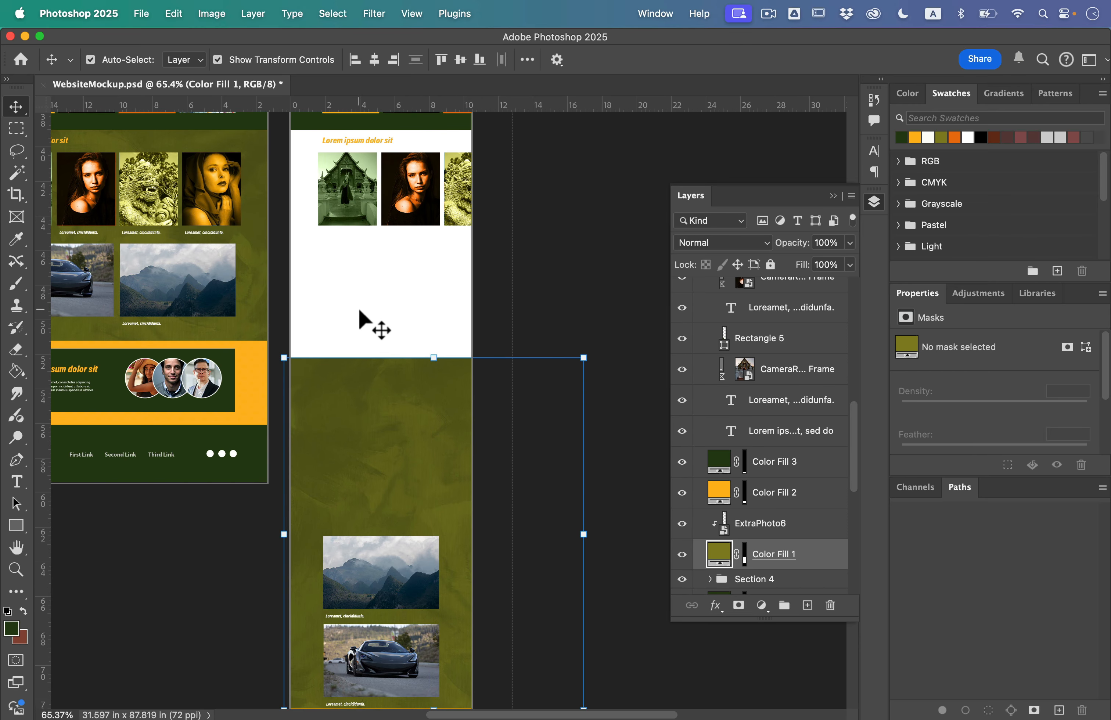
Step: Stack the four tinted photos with captions in two rows above the mountain photo, and place the Section 5 heading above them
{"action": "left_click_drag", "start_coordinate": [338, 285], "coordinate": [411, 193]}
{"action": "left_click_drag", "start_coordinate": [413, 193], "coordinate": [415, 488]}
{"action": "left_click_drag", "start_coordinate": [543, 280], "coordinate": [346, 413]}
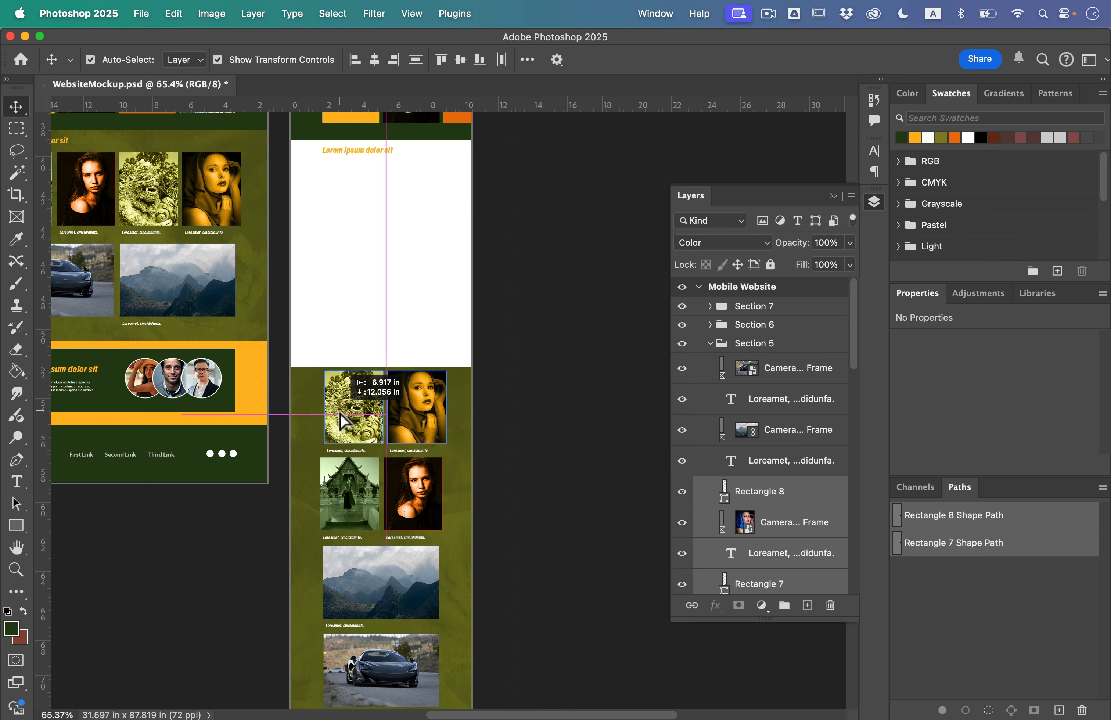
{"action": "scroll", "coordinate": [341, 327], "scroll_direction": "down", "scroll_amount": 4}
{"action": "left_click_drag", "start_coordinate": [330, 256], "coordinate": [445, 561]}
{"action": "left_click", "coordinate": [474, 315]}
{"action": "key", "text": "Escape"}
{"action": "left_click_drag", "start_coordinate": [457, 247], "coordinate": [461, 282]}
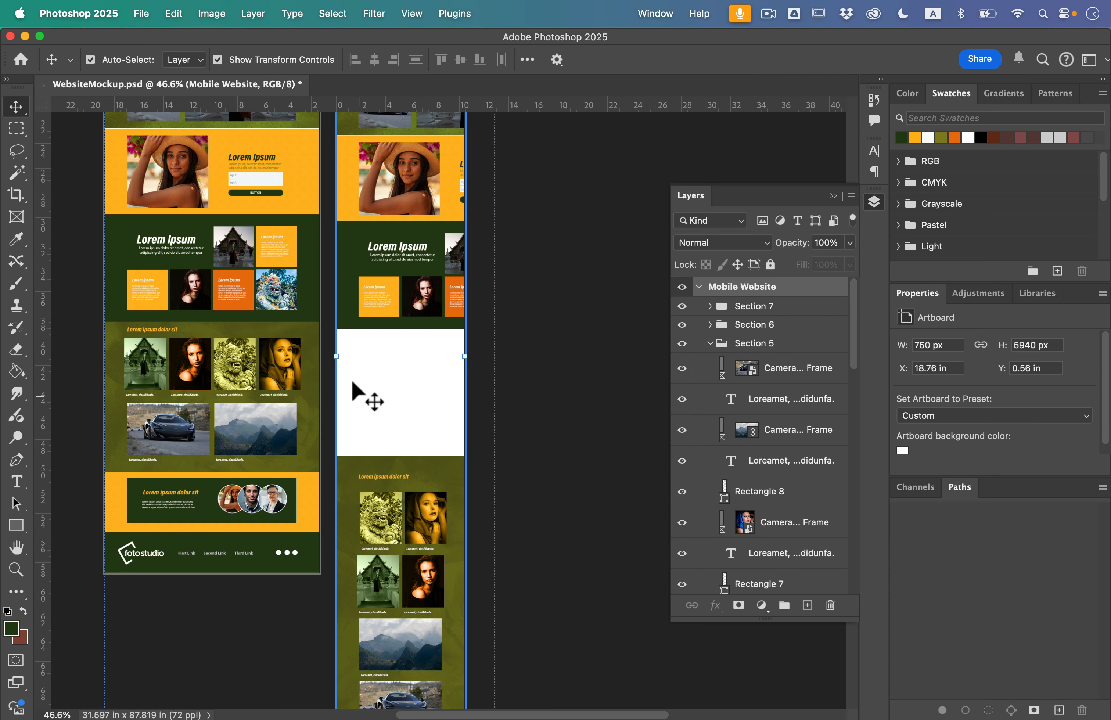
Step: Move the dark green Section 4 background down against the olive section and stretch its upper edge to 152.38% height
{"action": "left_click_drag", "start_coordinate": [347, 316], "coordinate": [347, 451]}
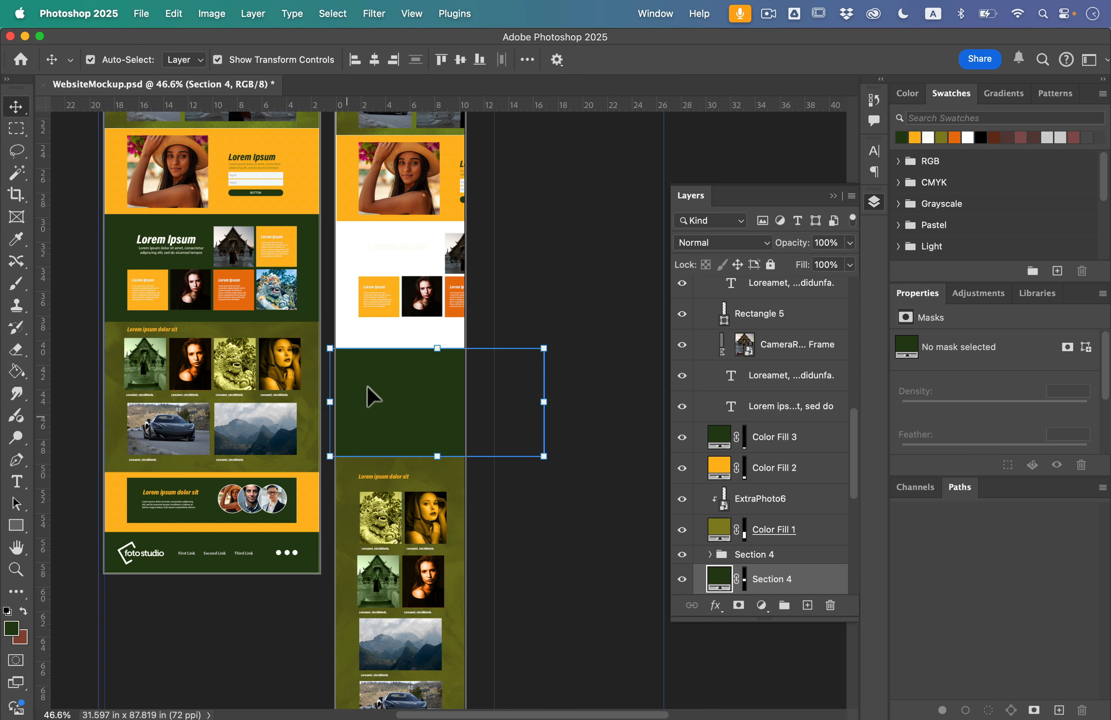
{"action": "left_click_drag", "start_coordinate": [439, 350], "coordinate": [437, 302]}
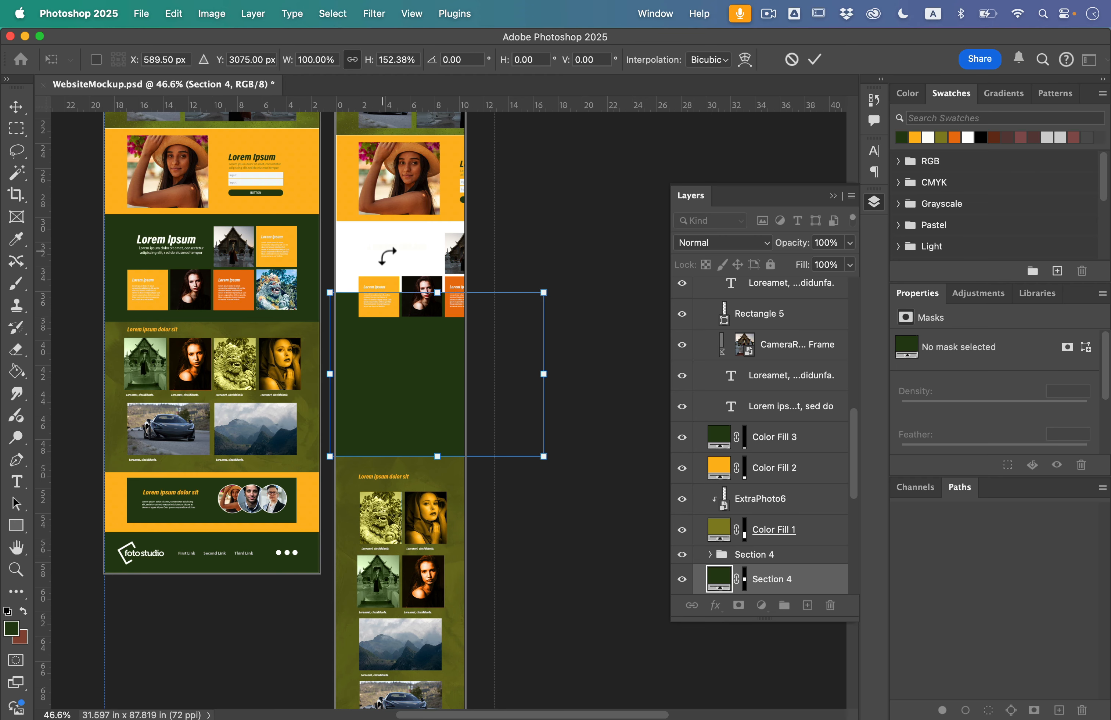
{"action": "key", "text": "Return"}
Step: With auto-select set to Layer, rearrange the Section 4 tiles in two columns under their heading on the dark green background
{"action": "mouse_move", "coordinate": [346, 234]}
{"action": "left_mouse_down"}
{"action": "mouse_move", "coordinate": [388, 264]}
{"action": "mouse_move", "coordinate": [425, 266]}
{"action": "left_mouse_up"}
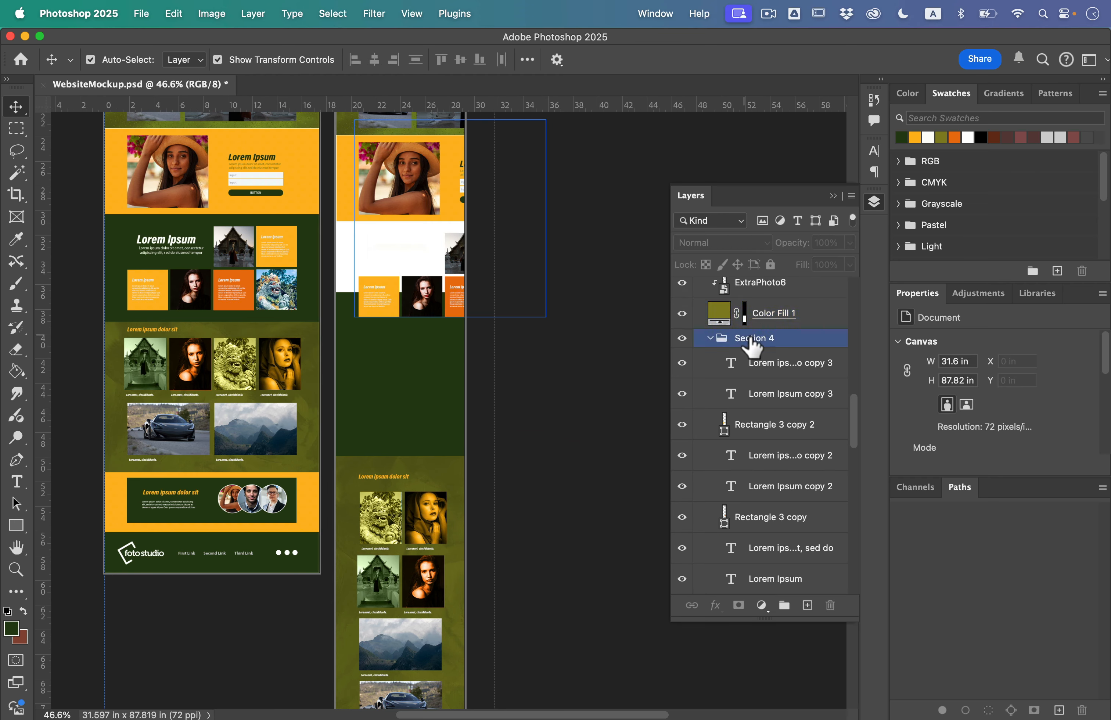
{"action": "scroll", "coordinate": [751, 345], "scroll_direction": "up", "scroll_amount": 10}
{"action": "scroll", "coordinate": [752, 345], "scroll_direction": "down", "scroll_amount": 10}
{"action": "left_click", "coordinate": [178, 60]}
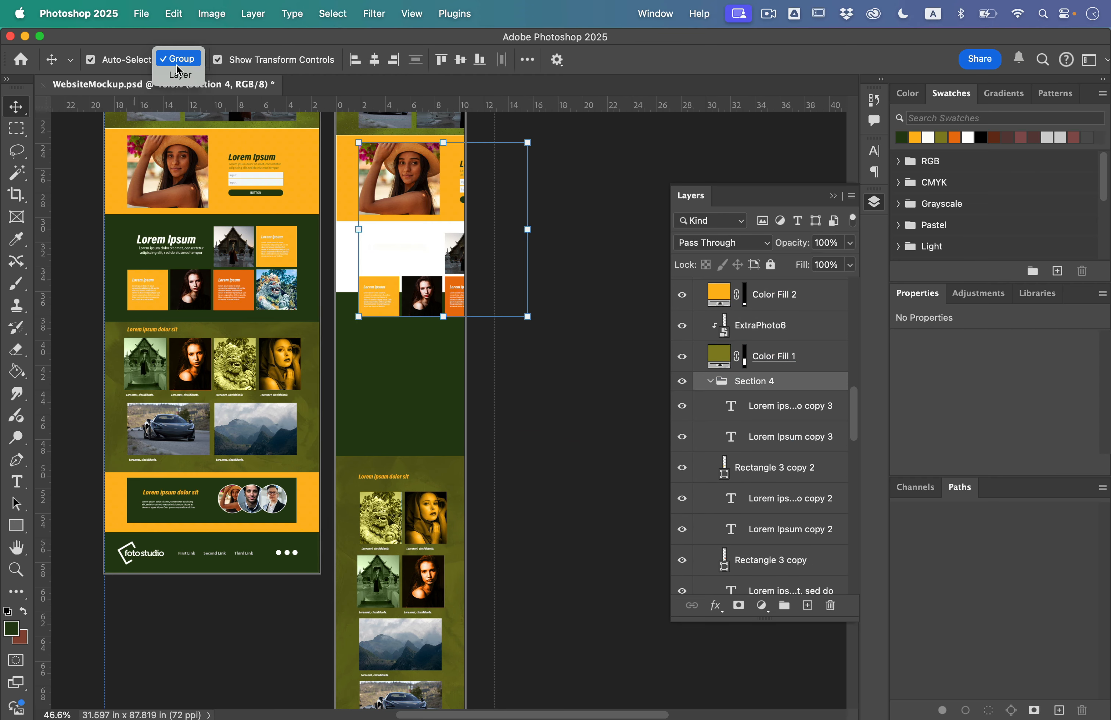
{"action": "left_click", "coordinate": [180, 75]}
{"action": "left_click_drag", "start_coordinate": [346, 281], "coordinate": [440, 318]}
{"action": "left_click_drag", "start_coordinate": [421, 297], "coordinate": [420, 423]}
{"action": "left_click_drag", "start_coordinate": [538, 322], "coordinate": [456, 239]}
{"action": "left_click_drag", "start_coordinate": [461, 252], "coordinate": [375, 336]}
{"action": "left_click_drag", "start_coordinate": [435, 304], "coordinate": [435, 278]}
{"action": "left_click", "coordinate": [400, 243]}
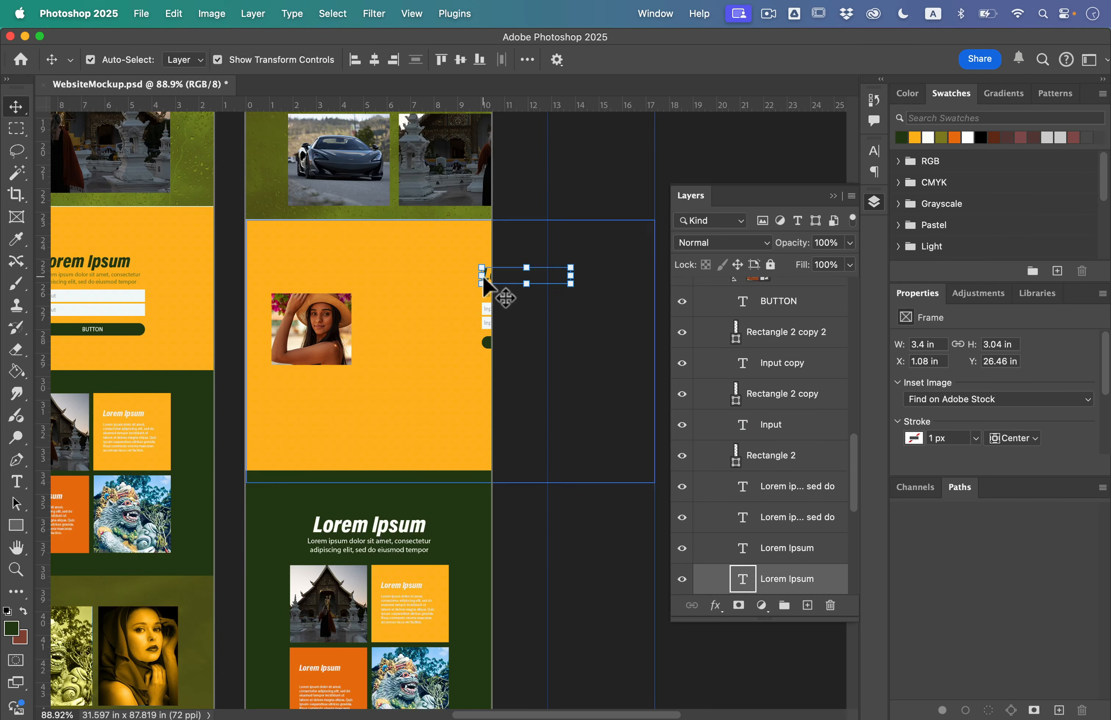
Step: Place the Lorem Ipsum heading and form below the portrait in the orange section, and review the mobile layout
{"action": "key", "text": "ctrl+t"}
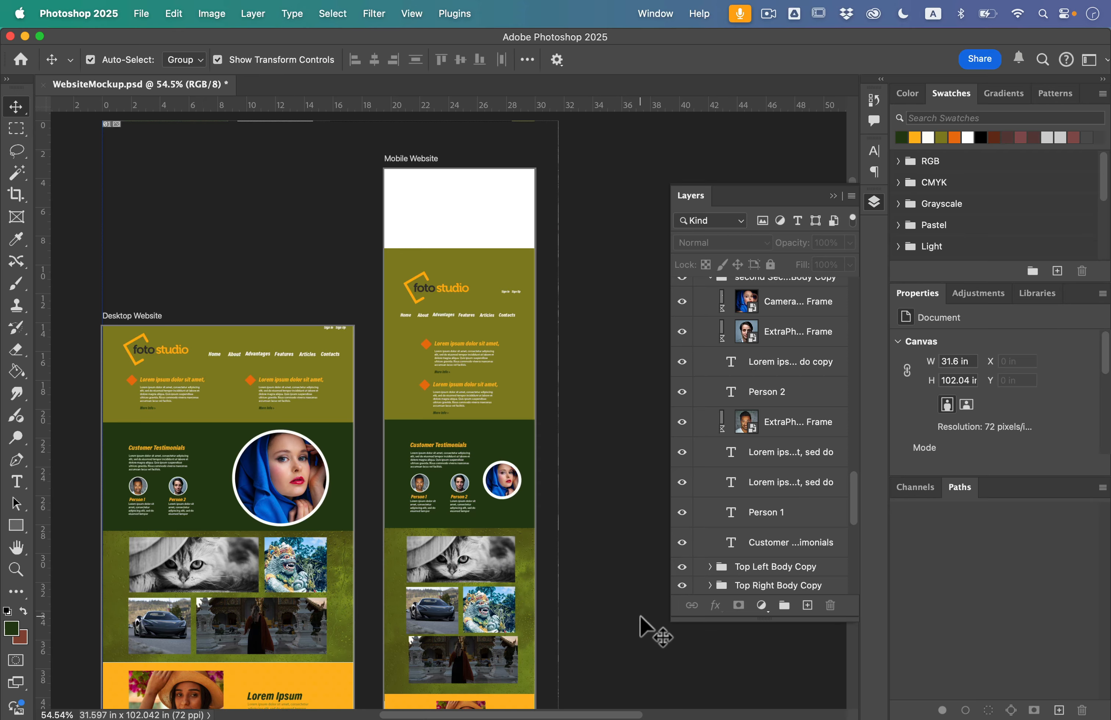
{"action": "scroll", "coordinate": [646, 629], "scroll_direction": "down", "scroll_amount": 10}
{"action": "scroll", "coordinate": [645, 630], "scroll_direction": "down", "scroll_amount": 15}
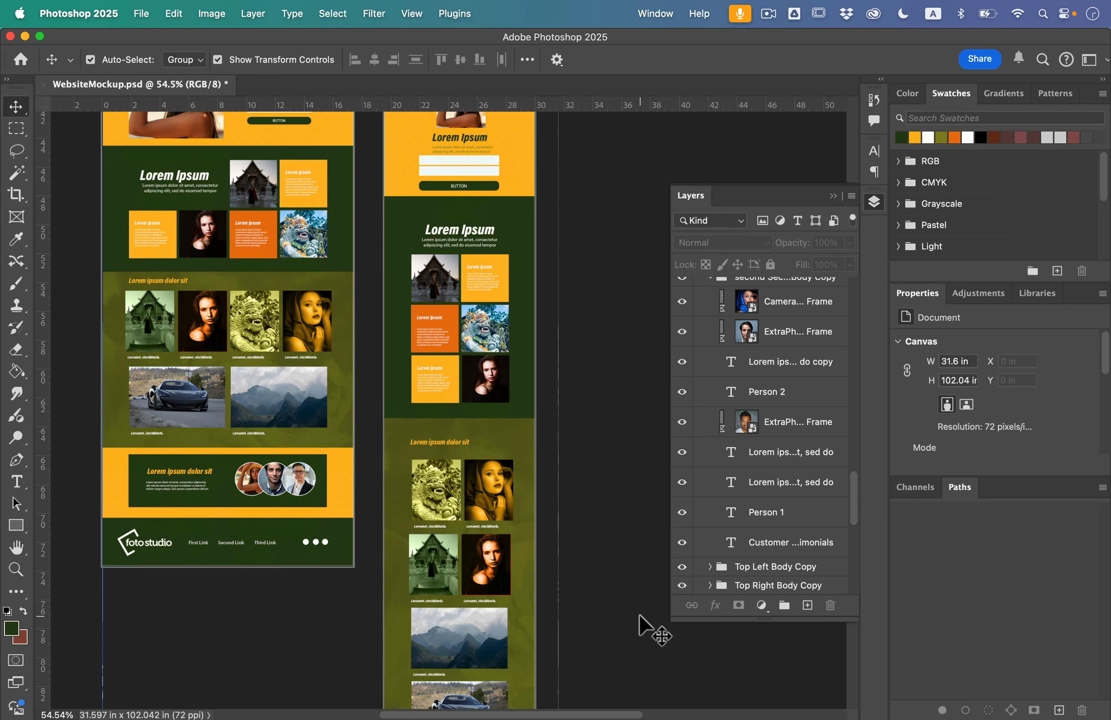
Step: Trim the empty white strip above the header by lowering the Mobile Website artboard's upper edge to a height of 6314 px, and deselect the artboard
{"action": "scroll", "coordinate": [648, 626], "scroll_direction": "down", "scroll_amount": 5}
{"action": "scroll", "coordinate": [648, 626], "scroll_direction": "up", "scroll_amount": 20}
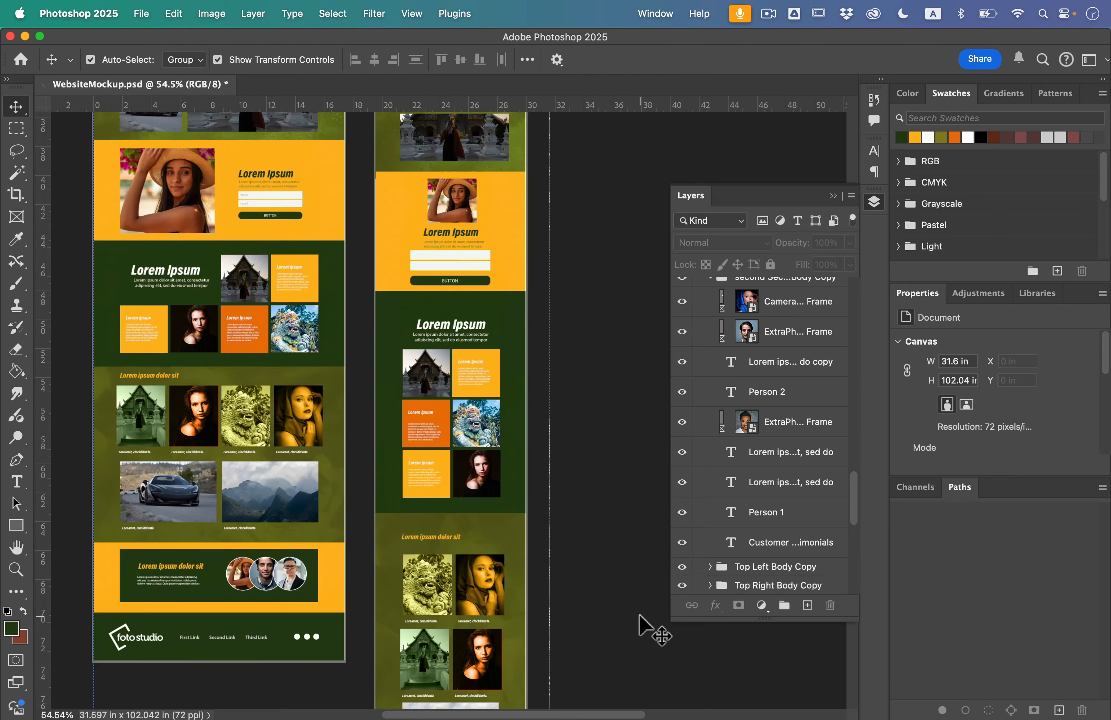
{"action": "scroll", "coordinate": [652, 627], "scroll_direction": "up", "scroll_amount": 2}
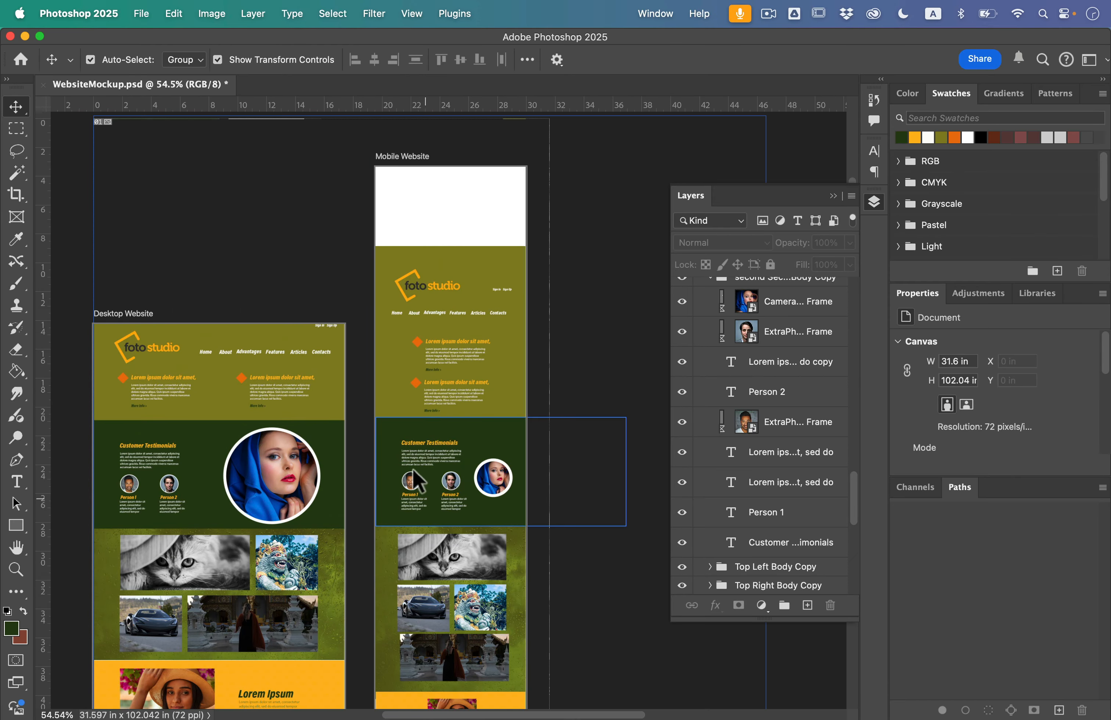
{"action": "left_click", "coordinate": [447, 241]}
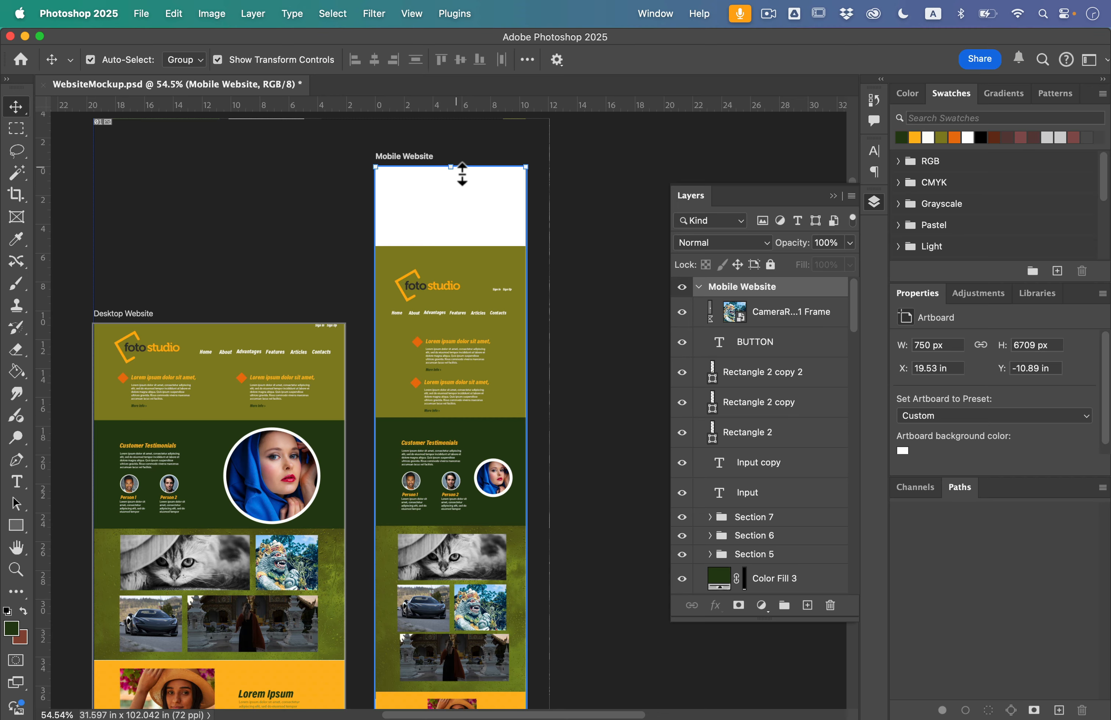
{"action": "left_click_drag", "start_coordinate": [460, 191], "coordinate": [458, 249]}
{"action": "scroll", "coordinate": [454, 354], "scroll_direction": "down", "scroll_amount": 5}
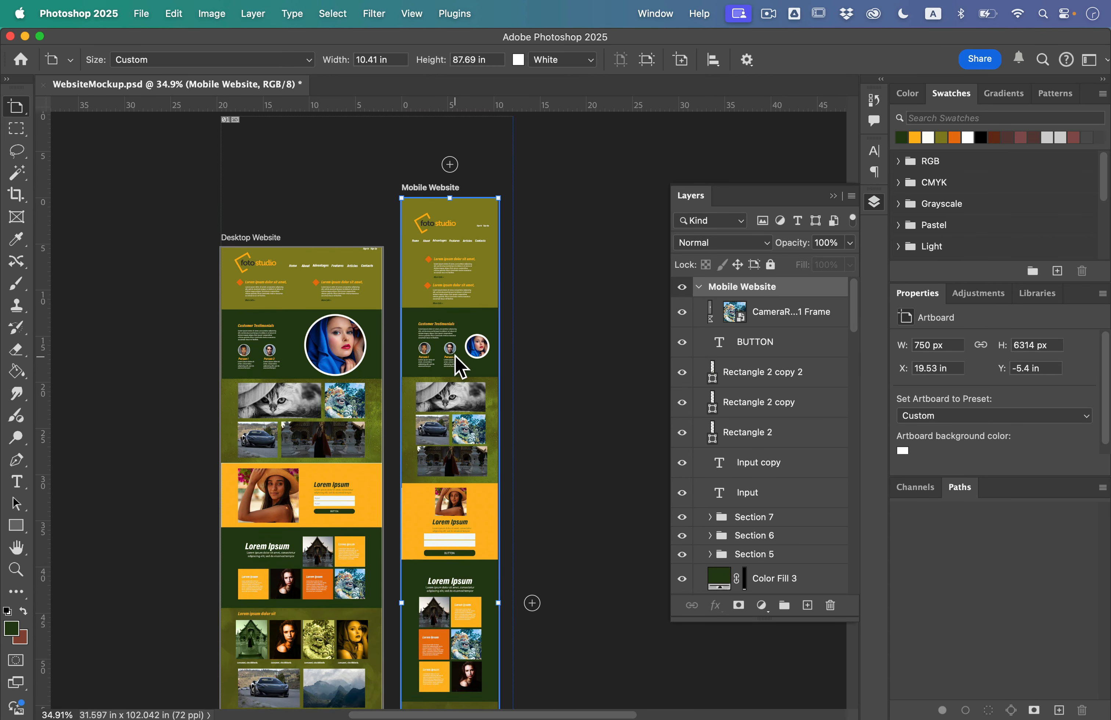
{"action": "scroll", "coordinate": [455, 354], "scroll_direction": "down", "scroll_amount": 10}
{"action": "scroll", "coordinate": [455, 354], "scroll_direction": "up", "scroll_amount": 5}
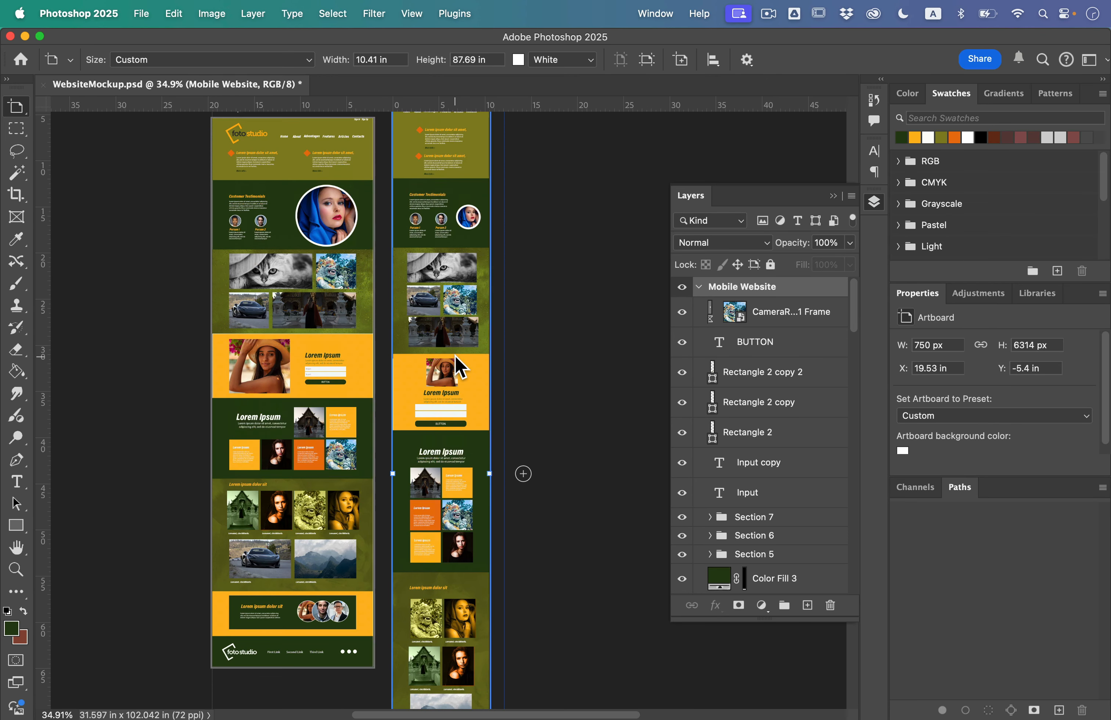
{"action": "scroll", "coordinate": [455, 354], "scroll_direction": "up", "scroll_amount": 4}
{"action": "key", "text": "v"}
{"action": "left_click", "coordinate": [565, 380]}
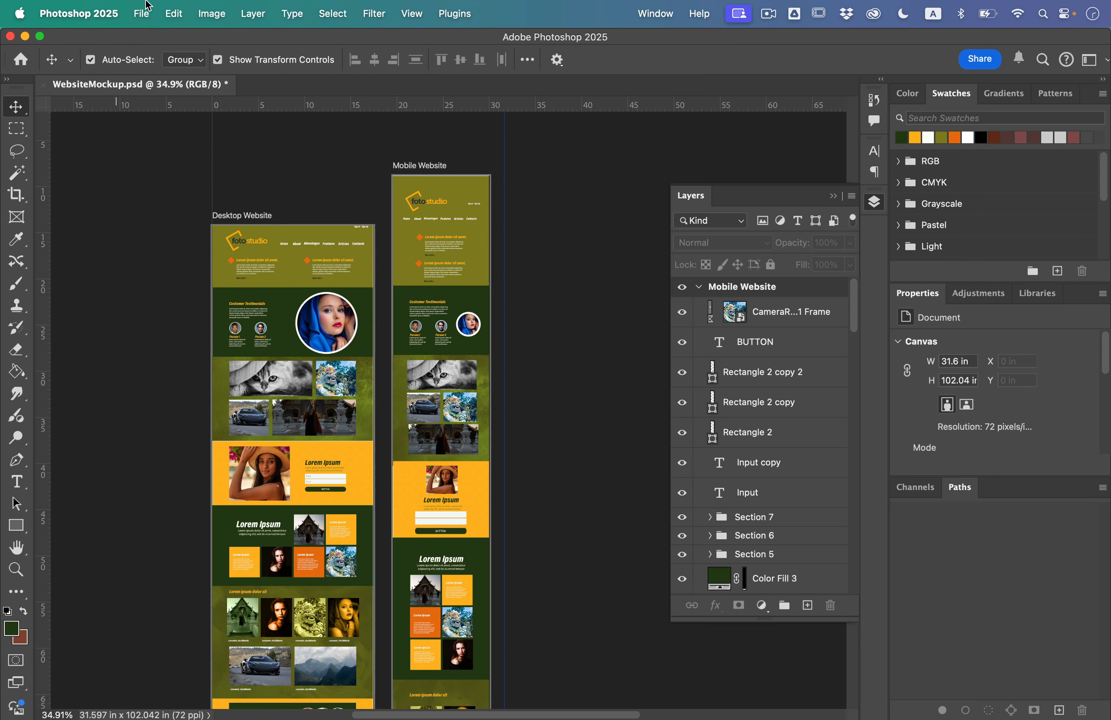
Step: Export the Desktop Website and Mobile Website artboards with Export As in JPG format, with the Desktop Website at quality 7, into the Template Ideas folder
{"action": "left_click", "coordinate": [141, 14]}
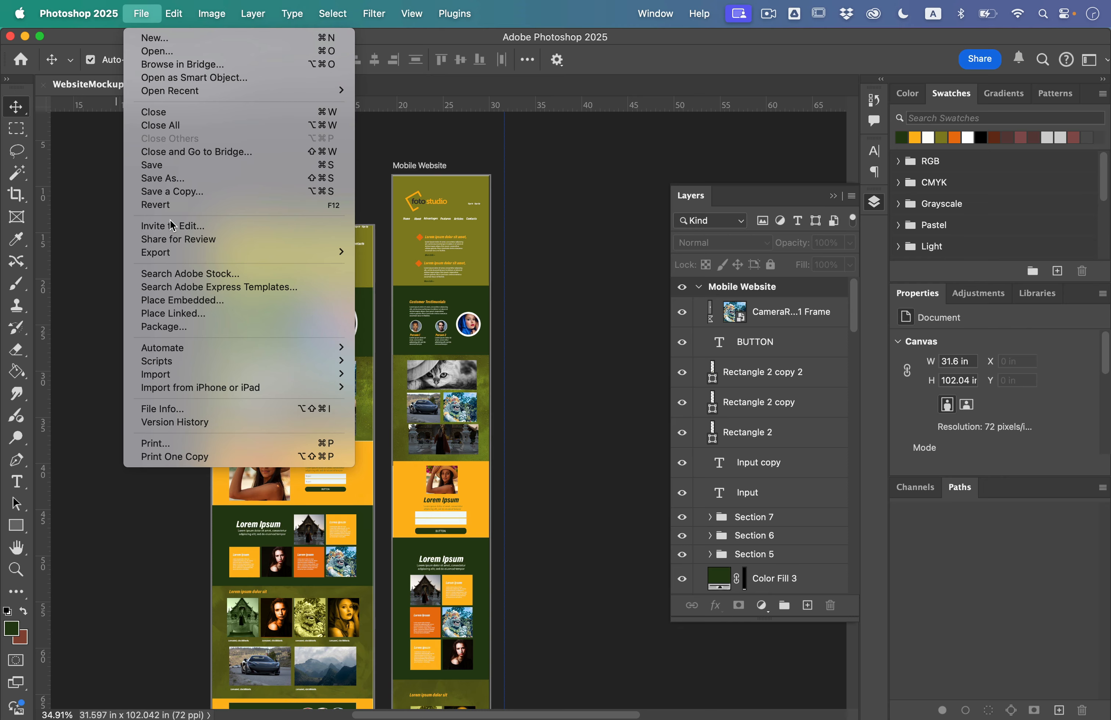
{"action": "mouse_move", "coordinate": [174, 252]}
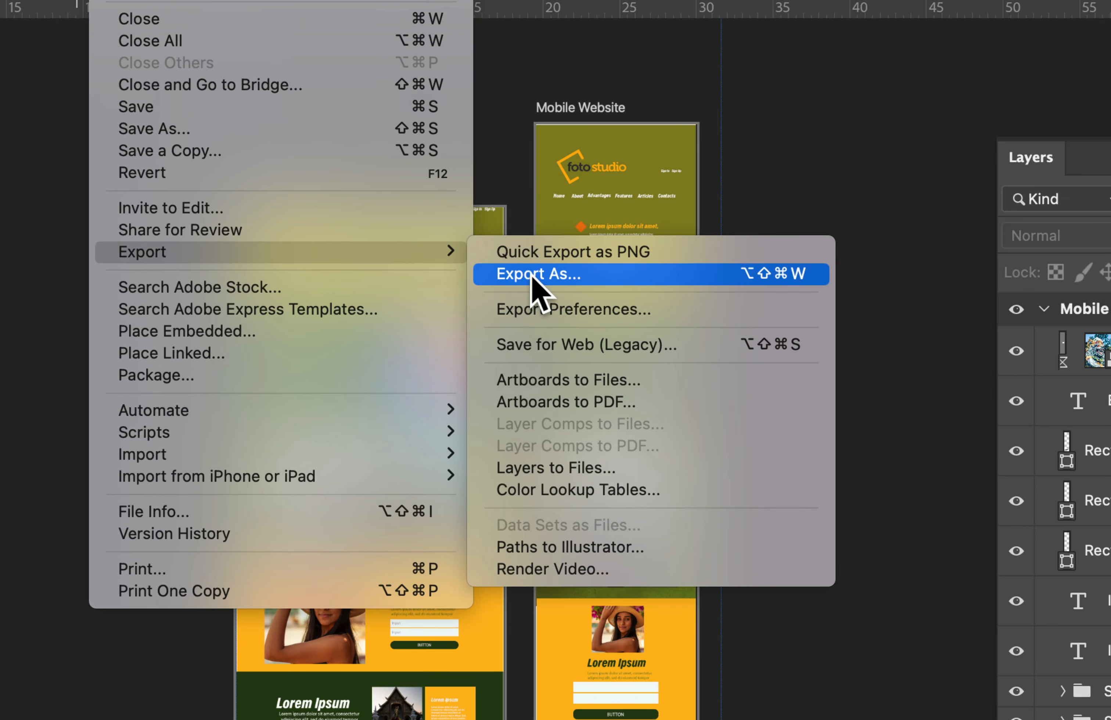
{"action": "left_click", "coordinate": [532, 276]}
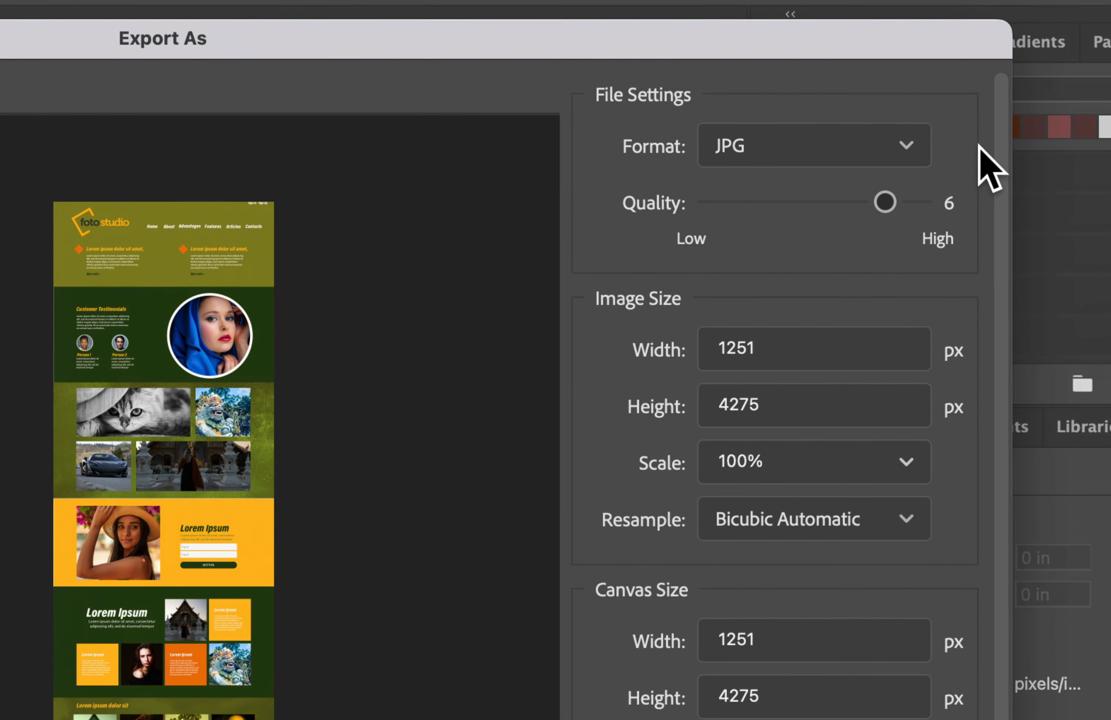
{"action": "left_click_drag", "start_coordinate": [885, 202], "coordinate": [917, 201]}
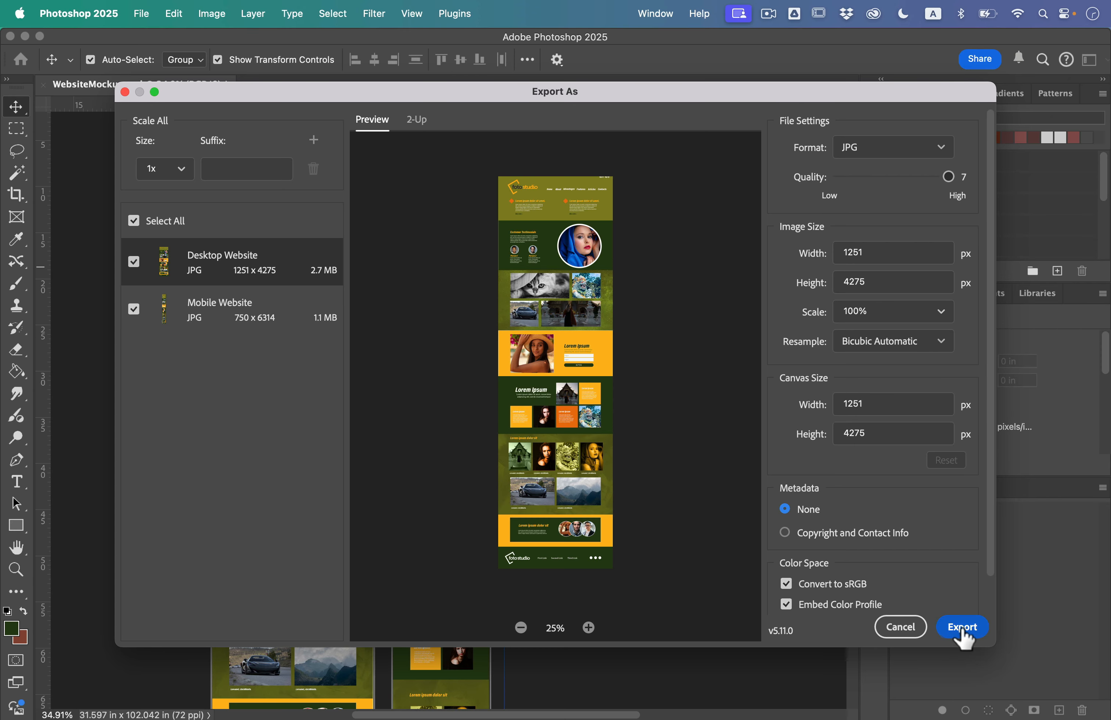
{"action": "left_click", "coordinate": [945, 627]}
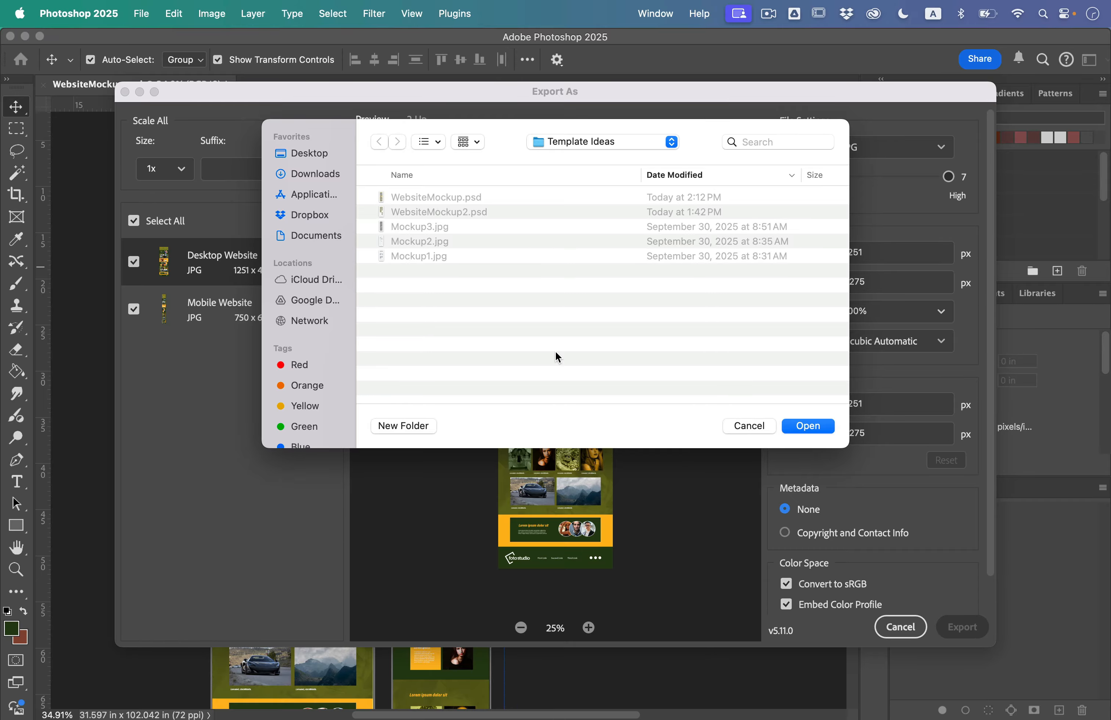
{"action": "left_click", "coordinate": [802, 428]}
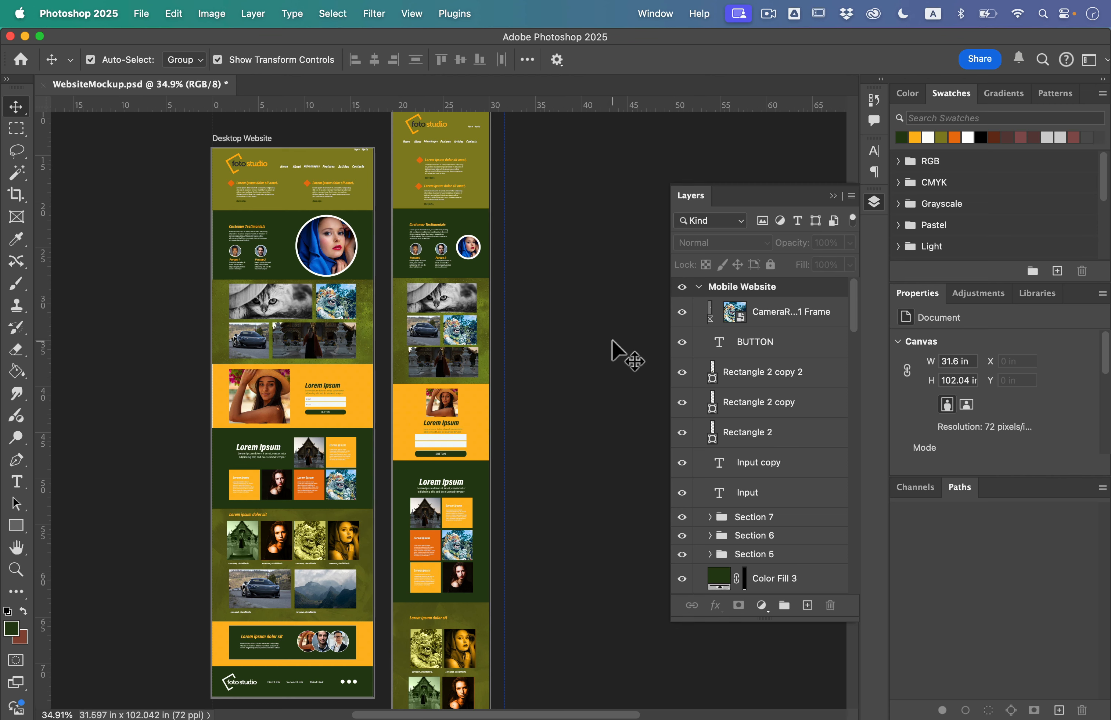
Step: Save the layered WebsiteMockup.psd document
{"action": "left_click", "coordinate": [141, 14]}
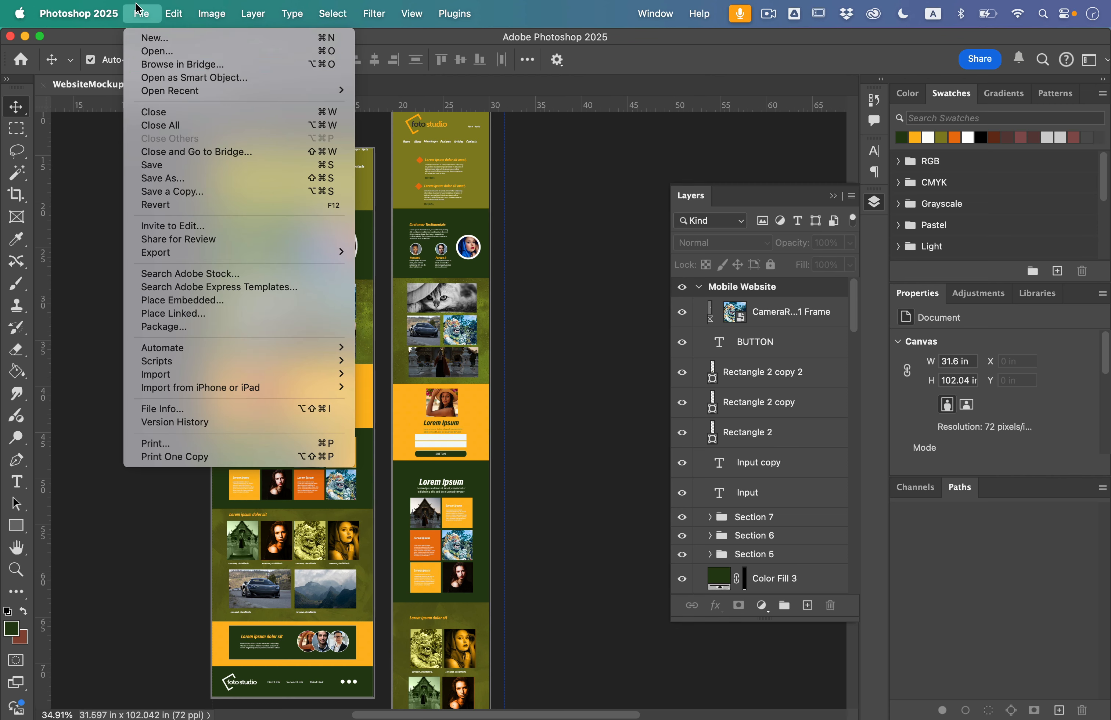
{"action": "left_click", "coordinate": [173, 165]}
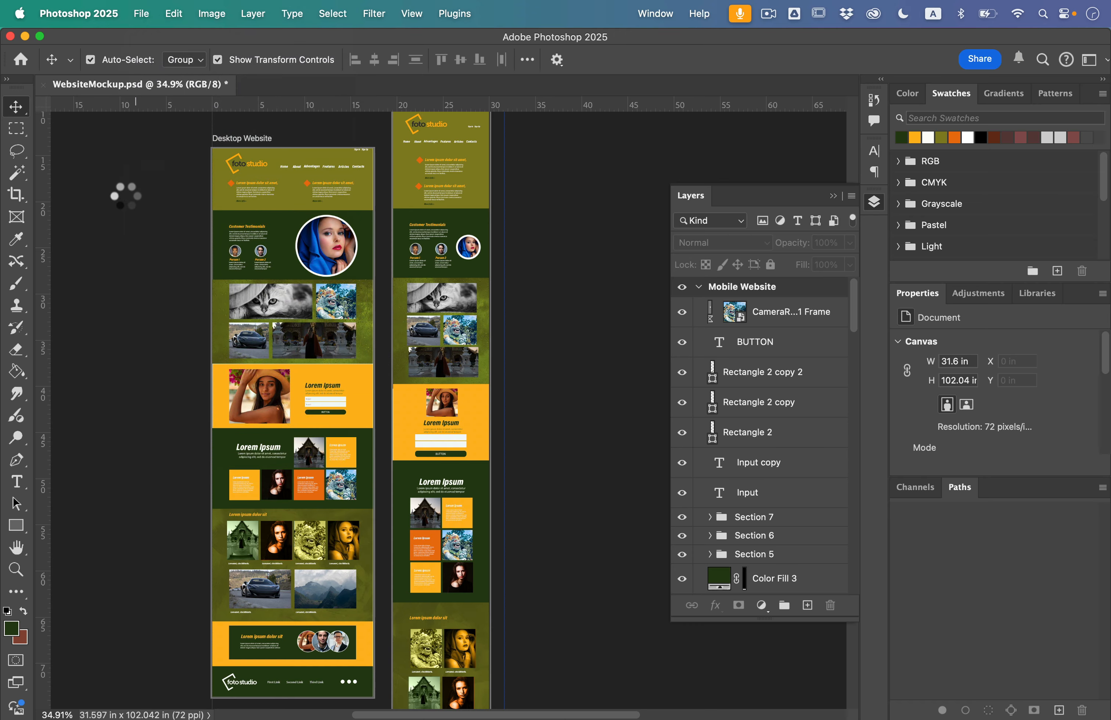